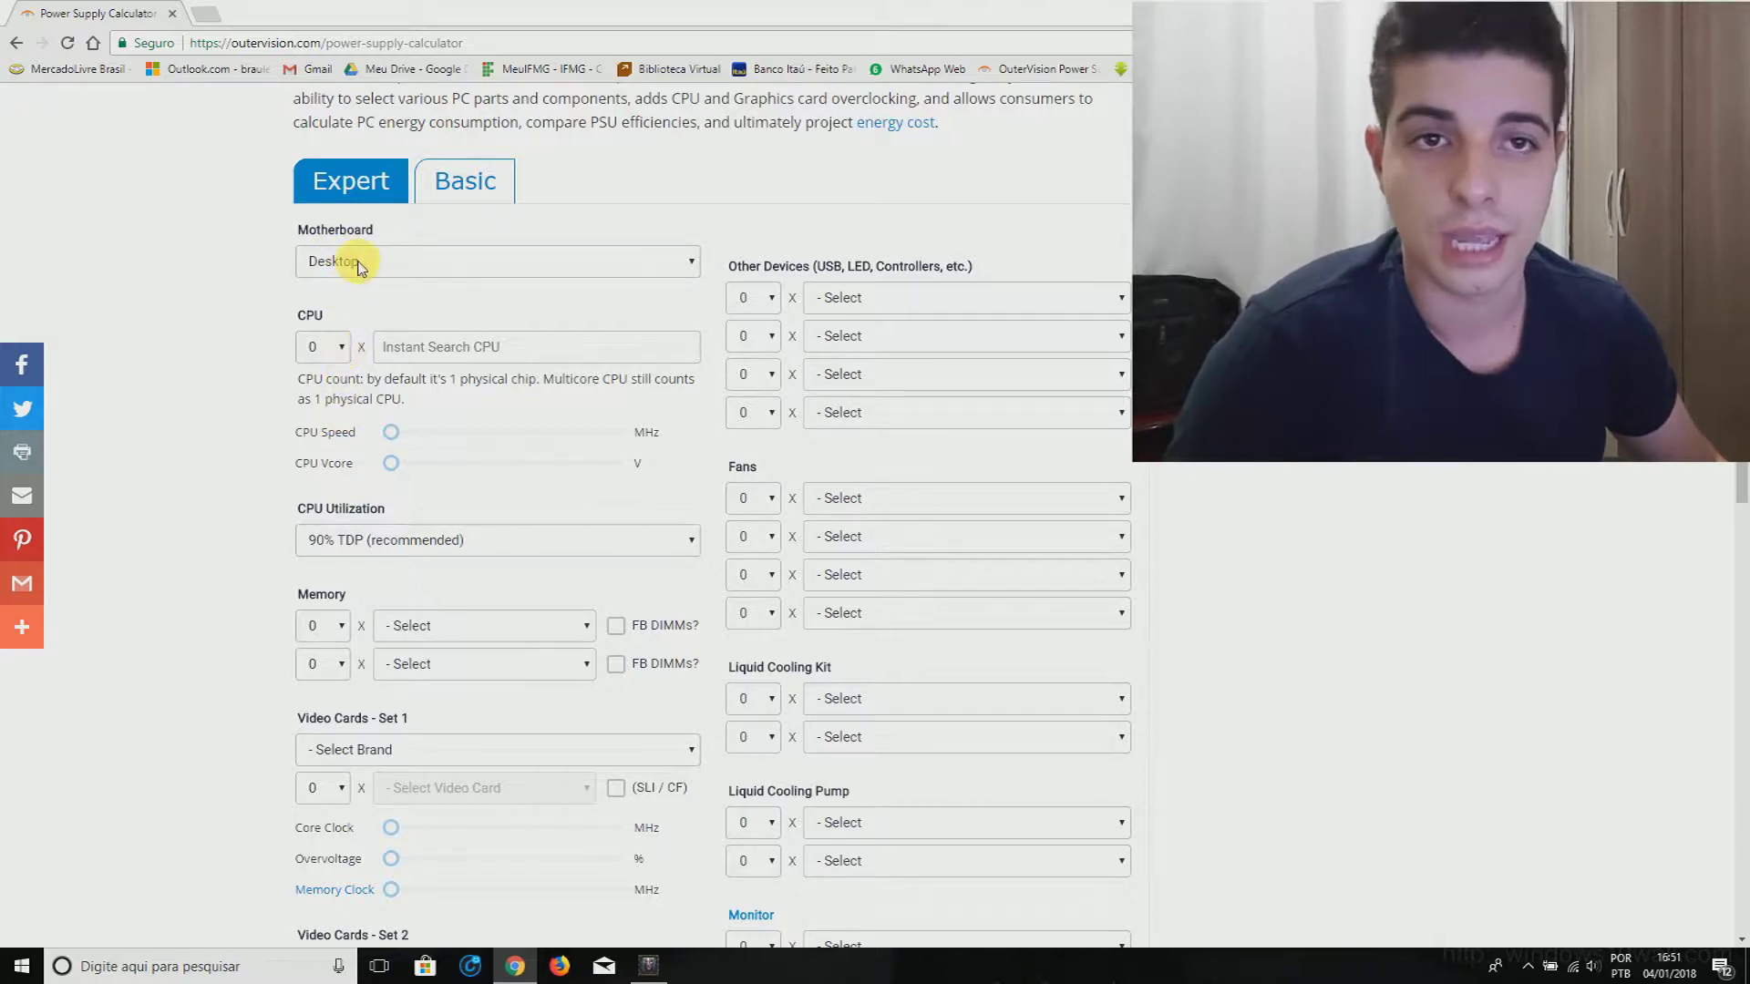
# - Set the CPU count to 1 and choose the Intel Core i5-7400 as the processor
pyautogui.click(323, 346)
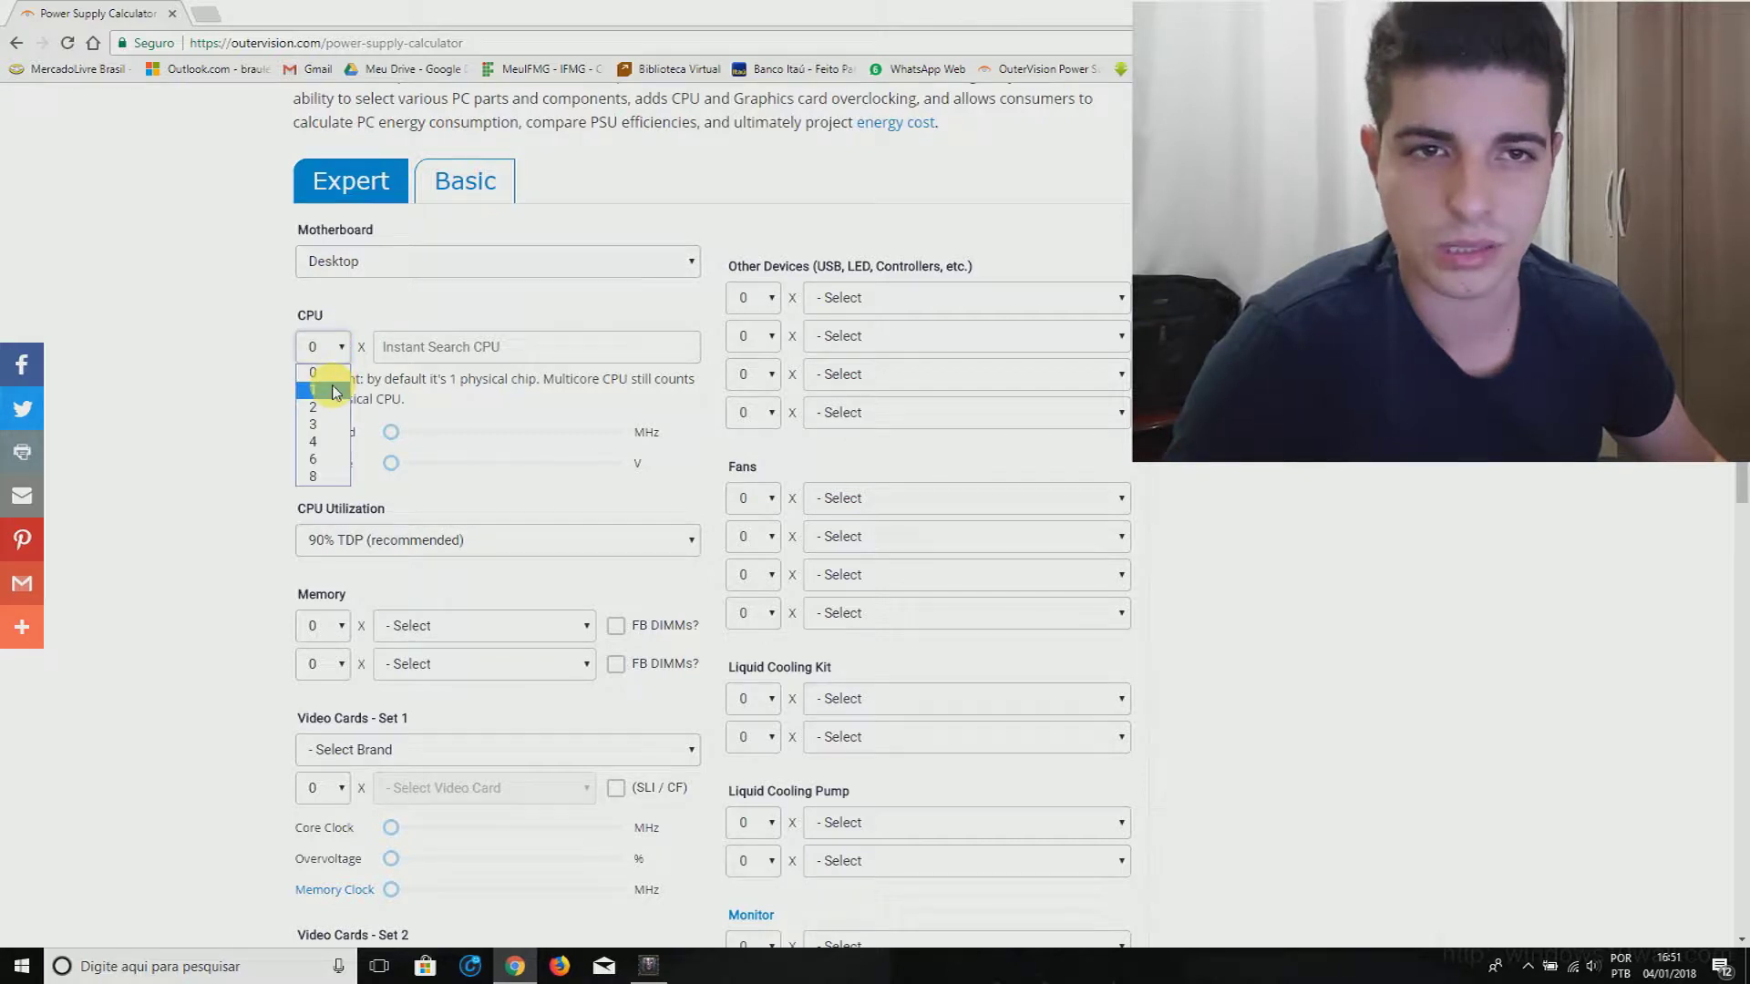
pyautogui.click(334, 392)
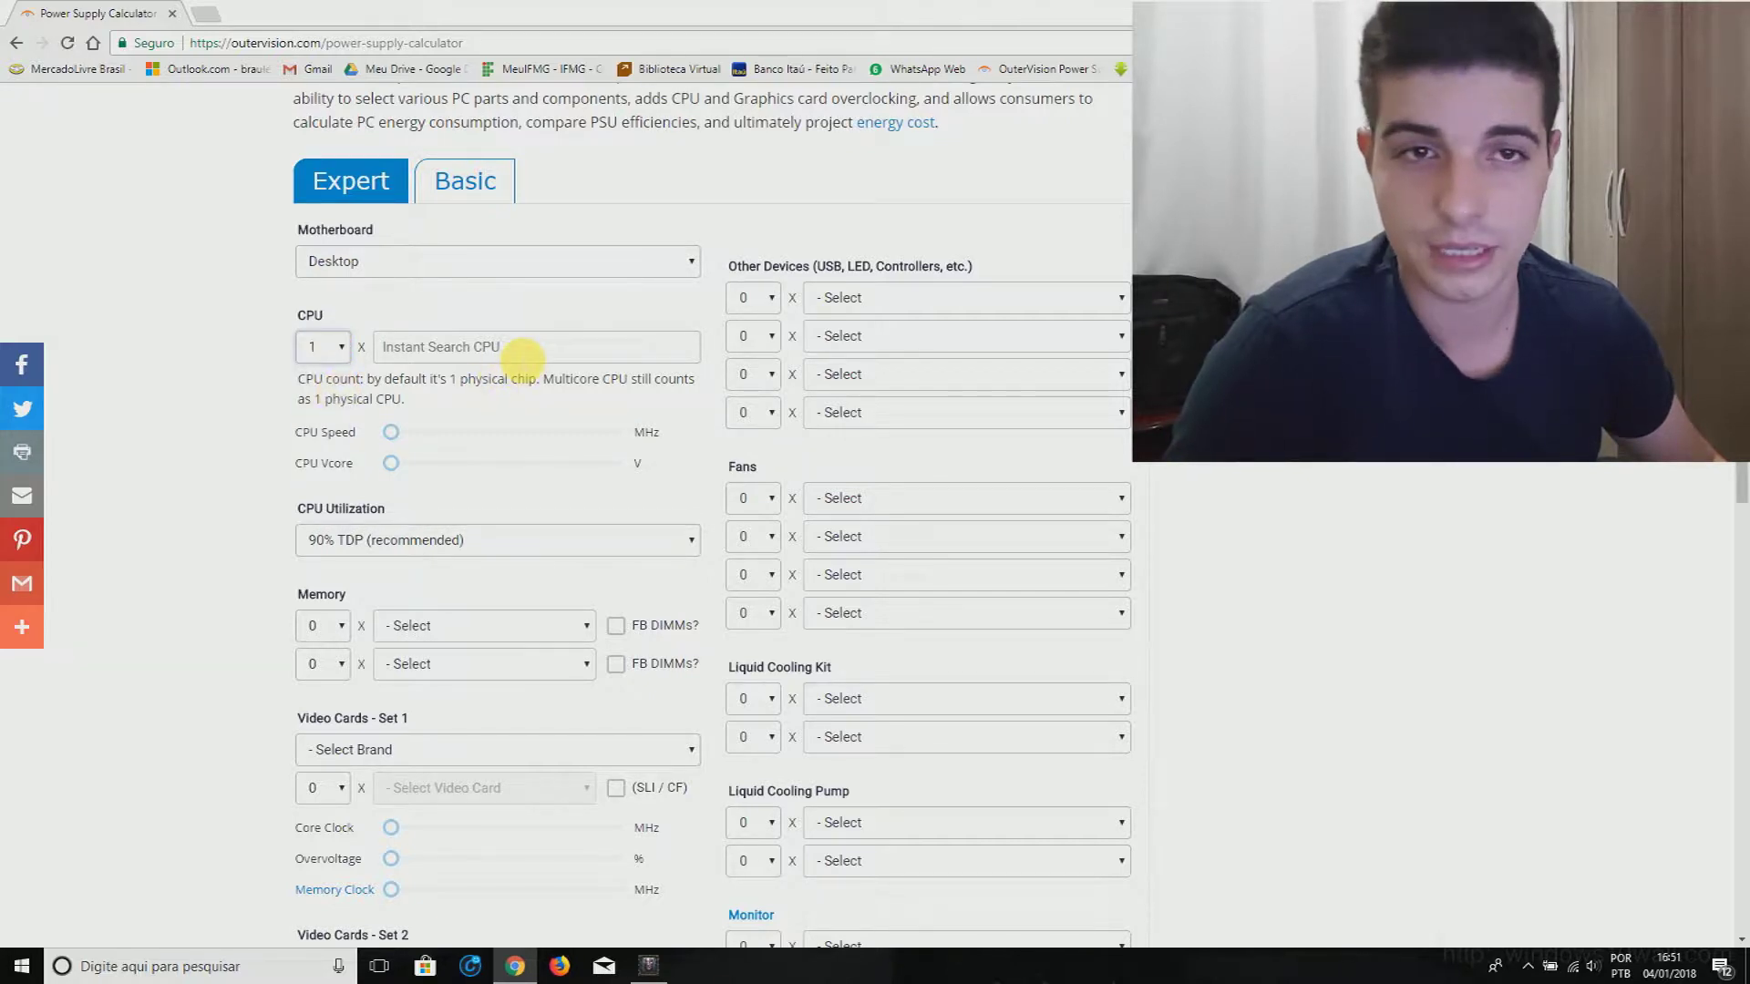
pyautogui.click(527, 354)
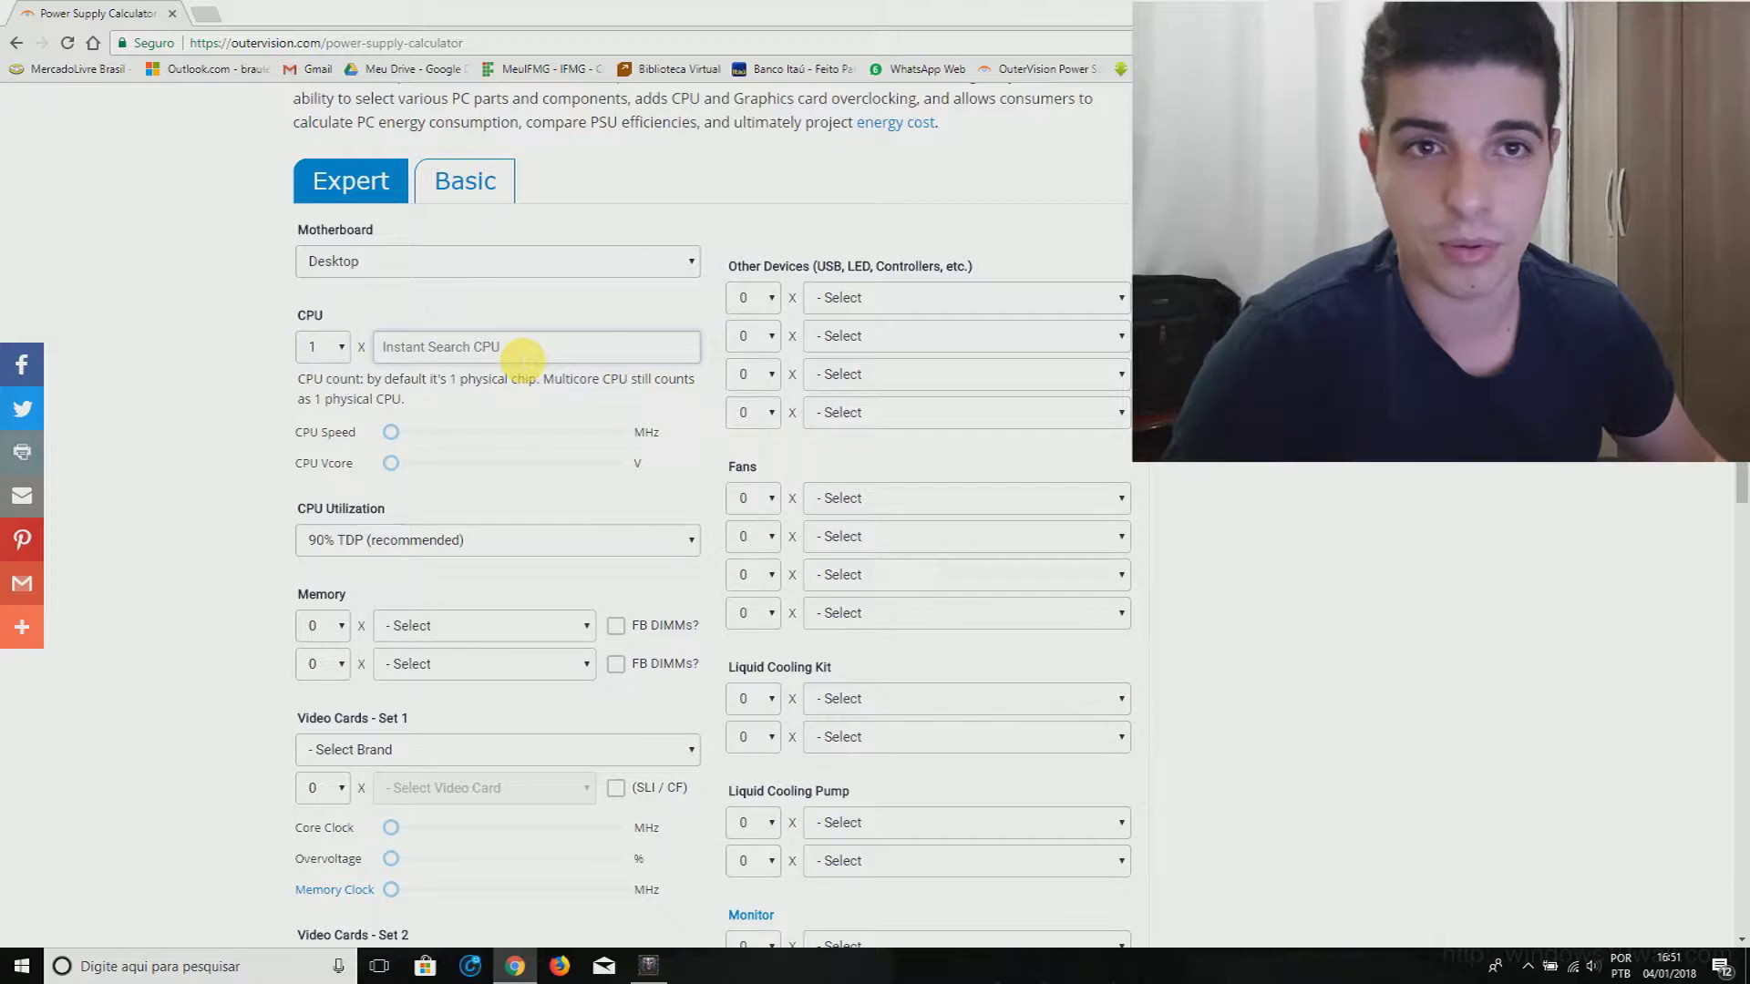
pyautogui.click(314, 341)
pyautogui.click(315, 341)
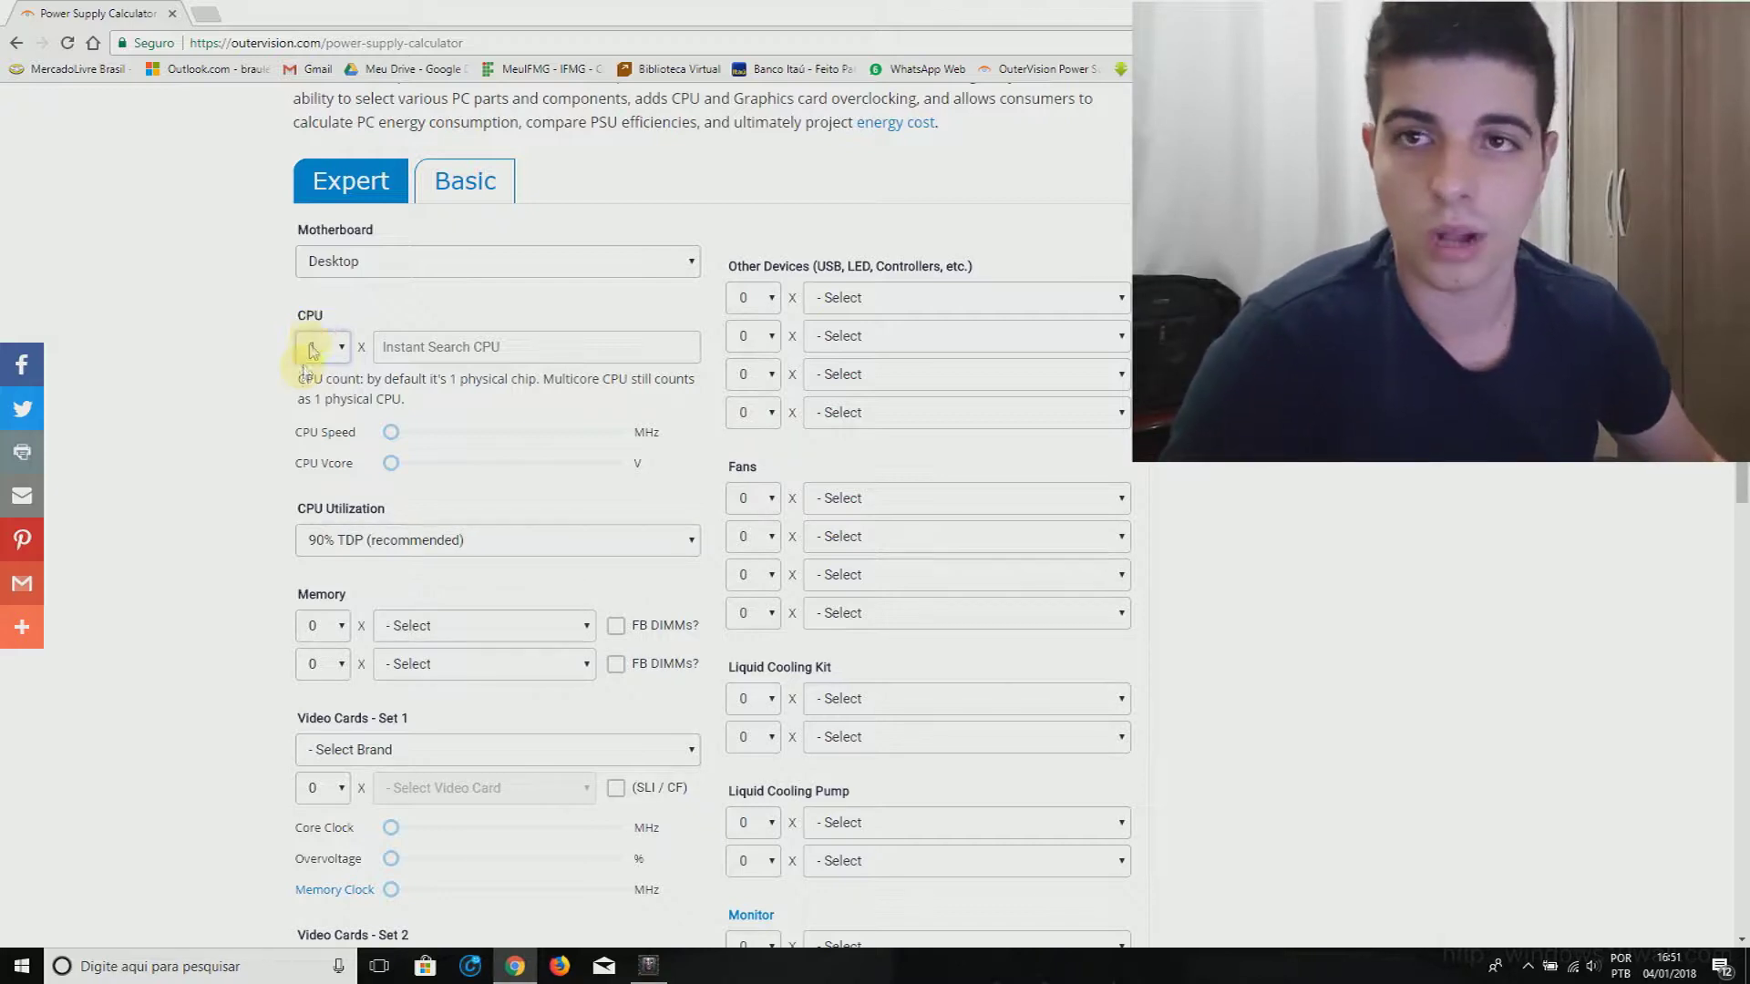
pyautogui.click(457, 349)
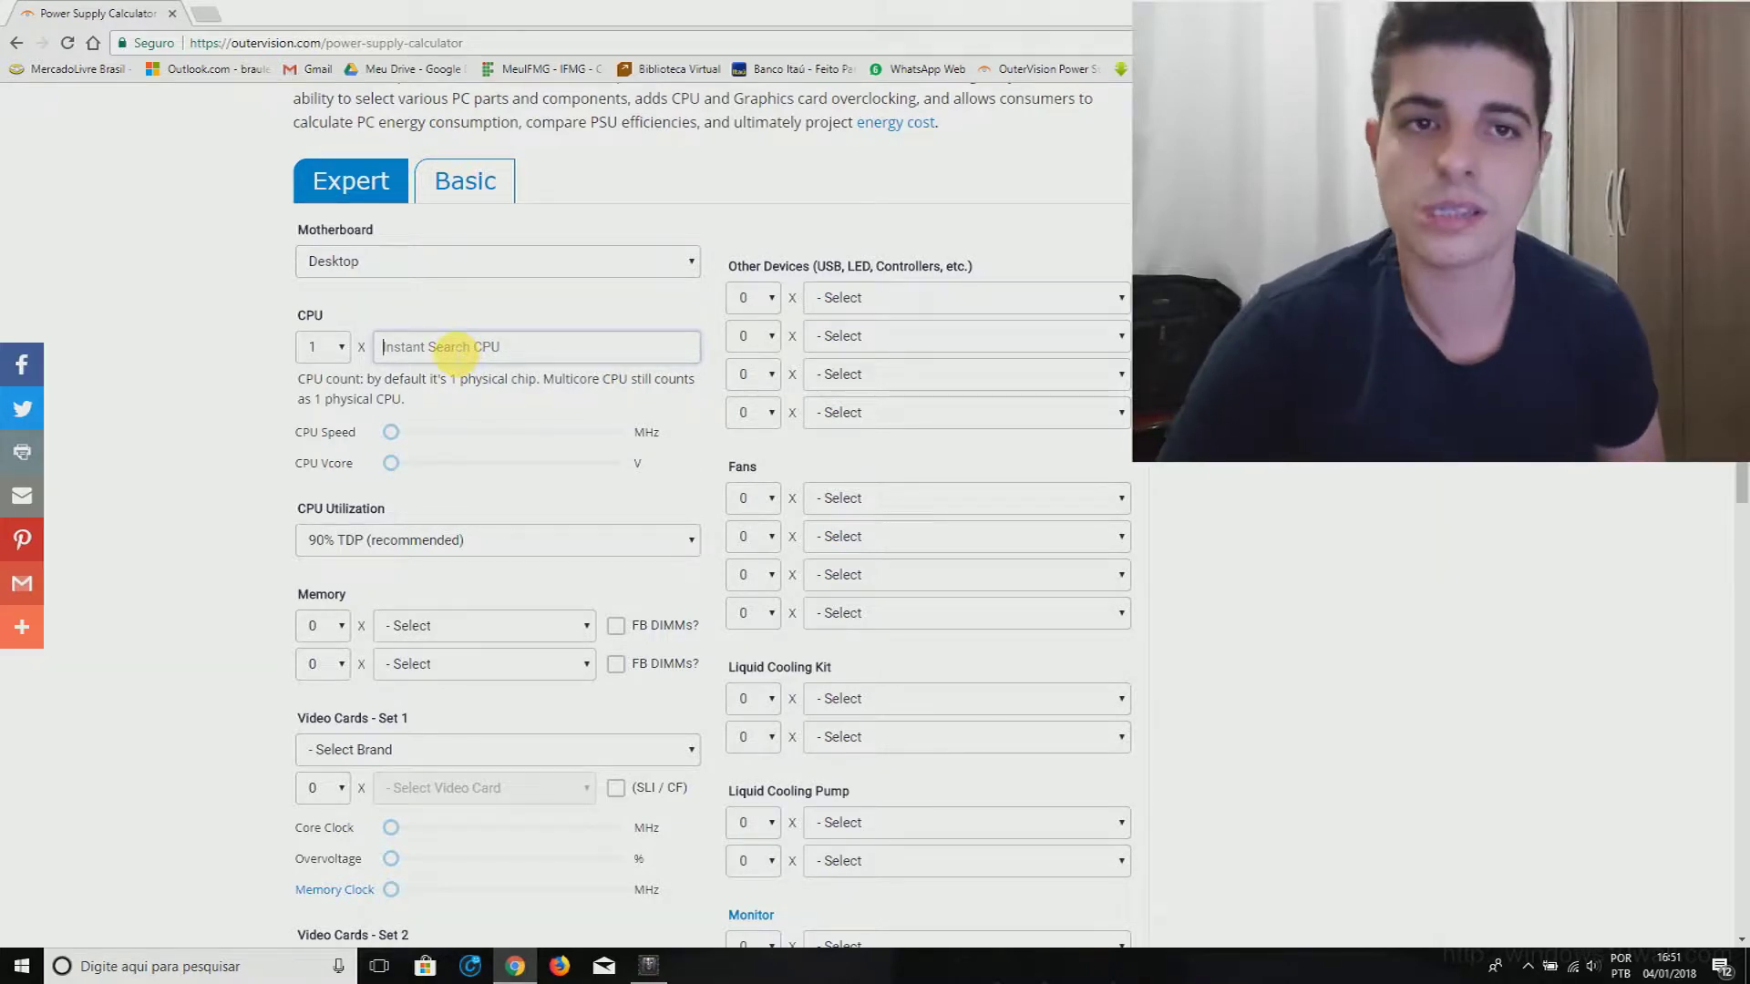
pyautogui.write('i')
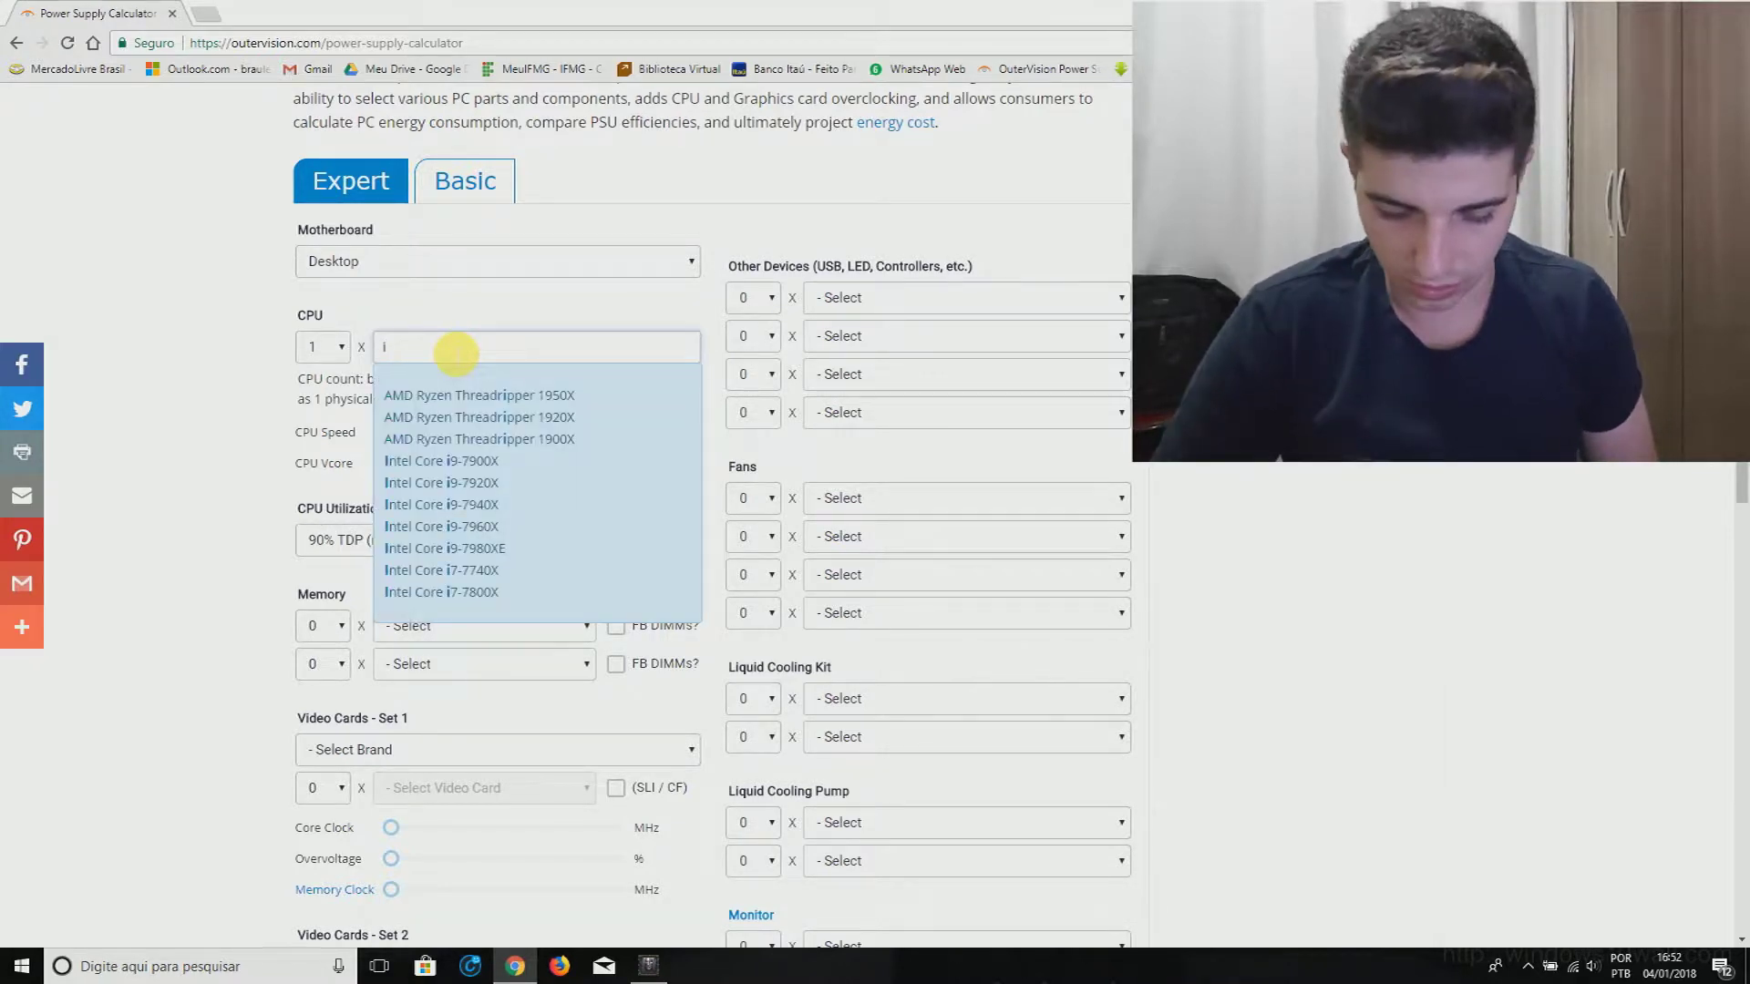
pyautogui.write('5-')
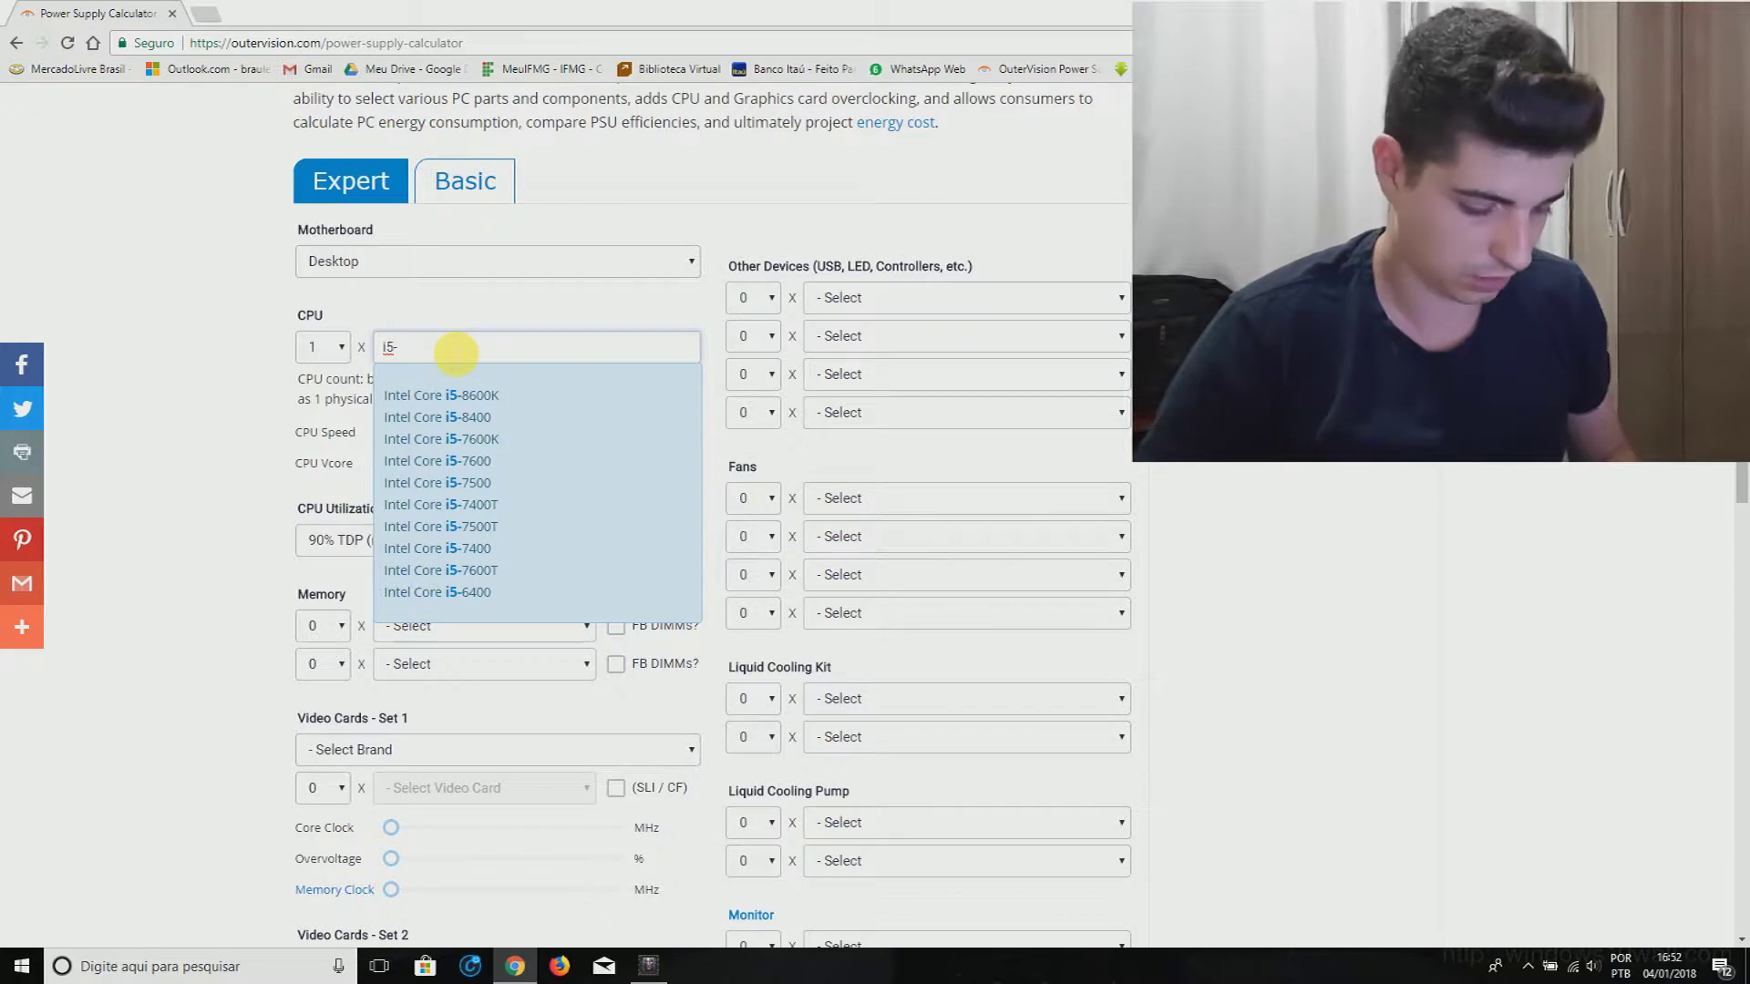
pyautogui.write('7400')
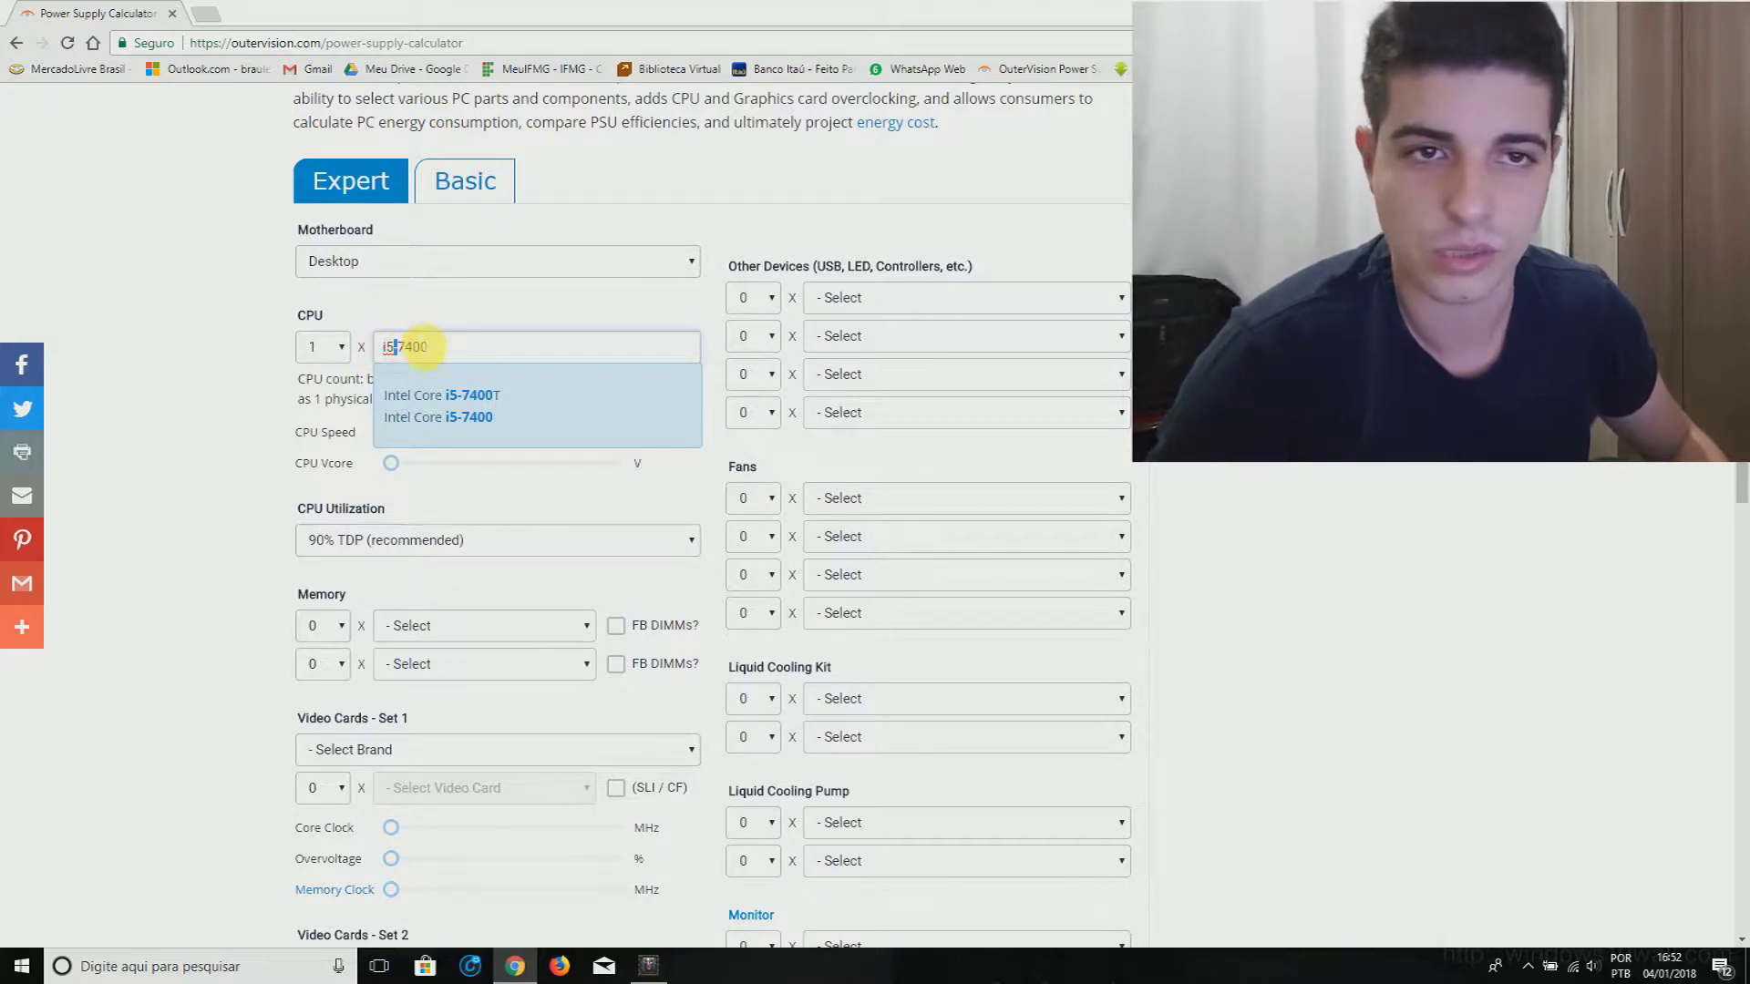
pyautogui.click(436, 421)
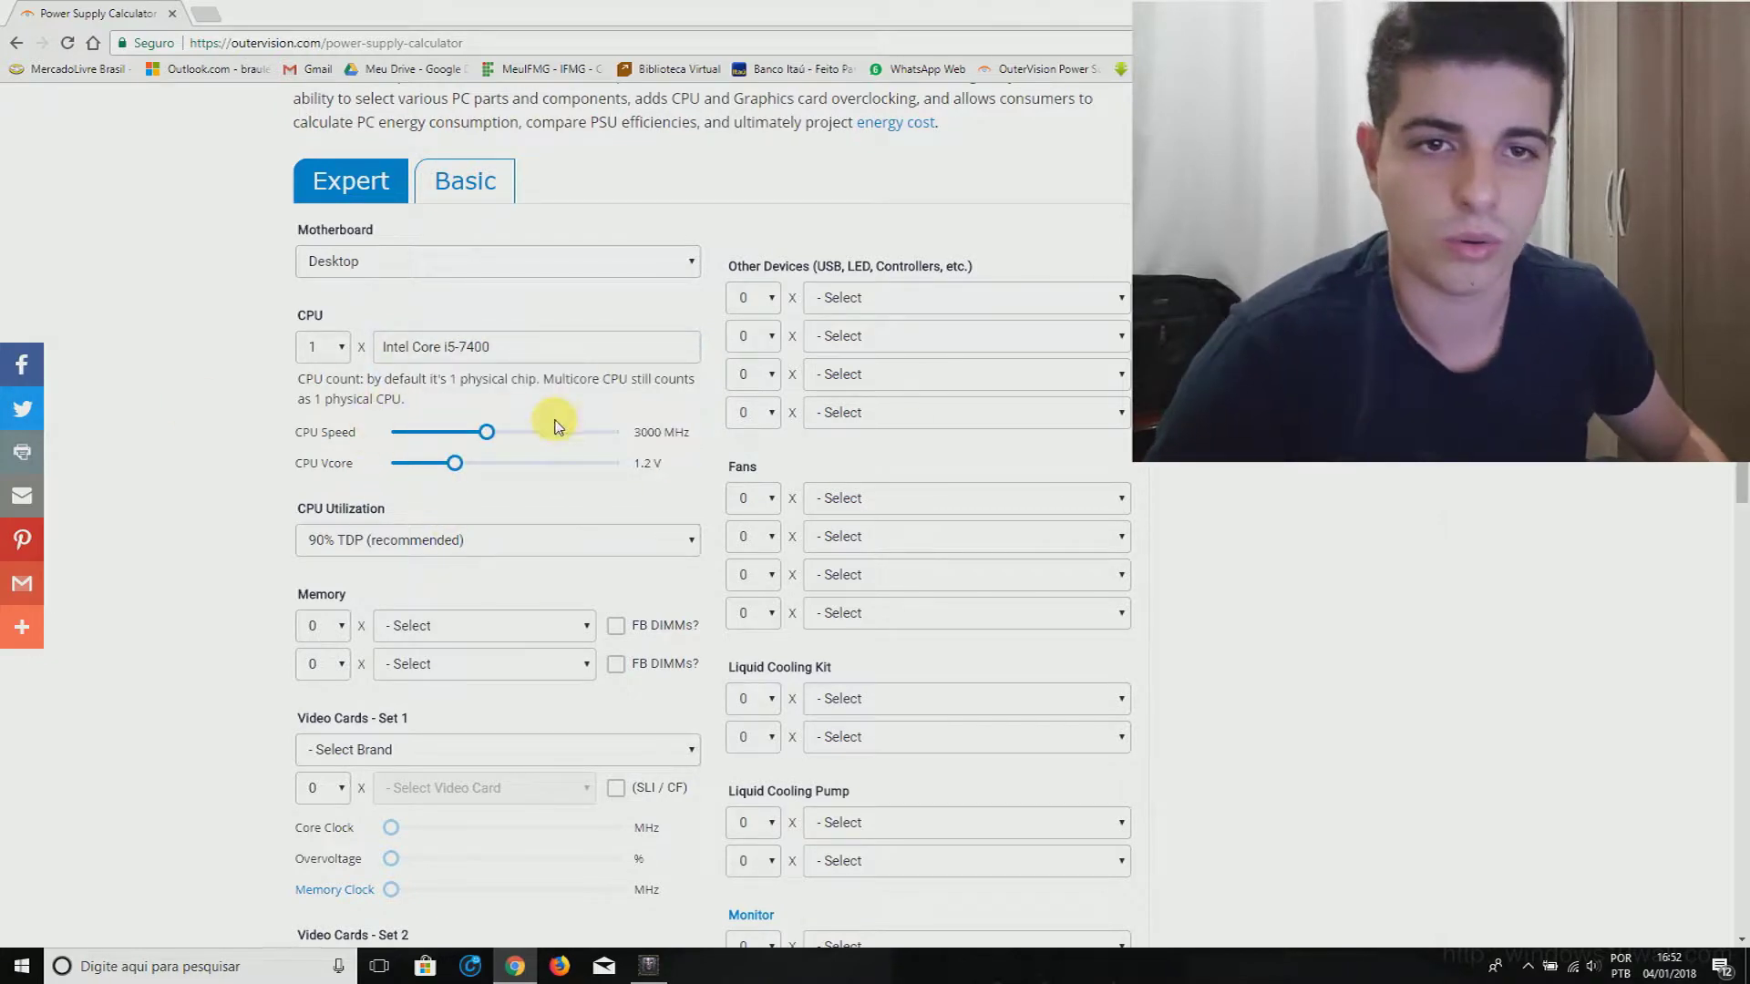
# - Choose 8GB DDR4 Module as the memory type in the first memory row
pyautogui.scroll(-1, 508, 429)
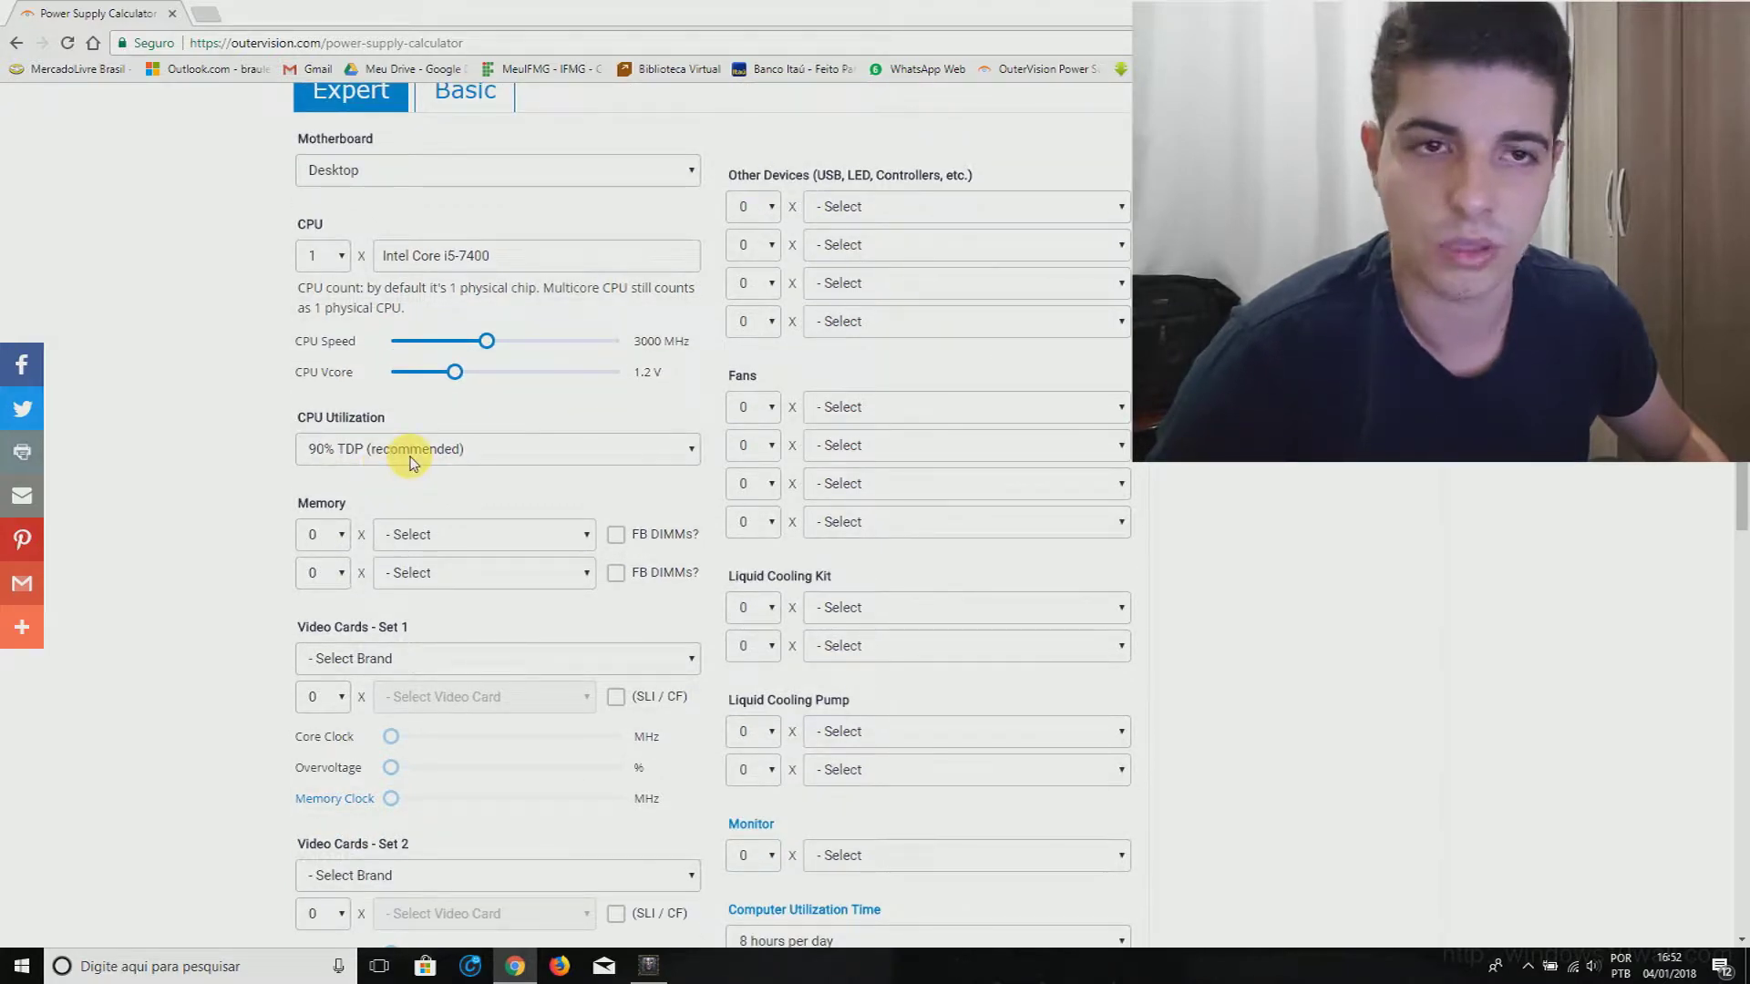
pyautogui.scroll(-2, 283, 420)
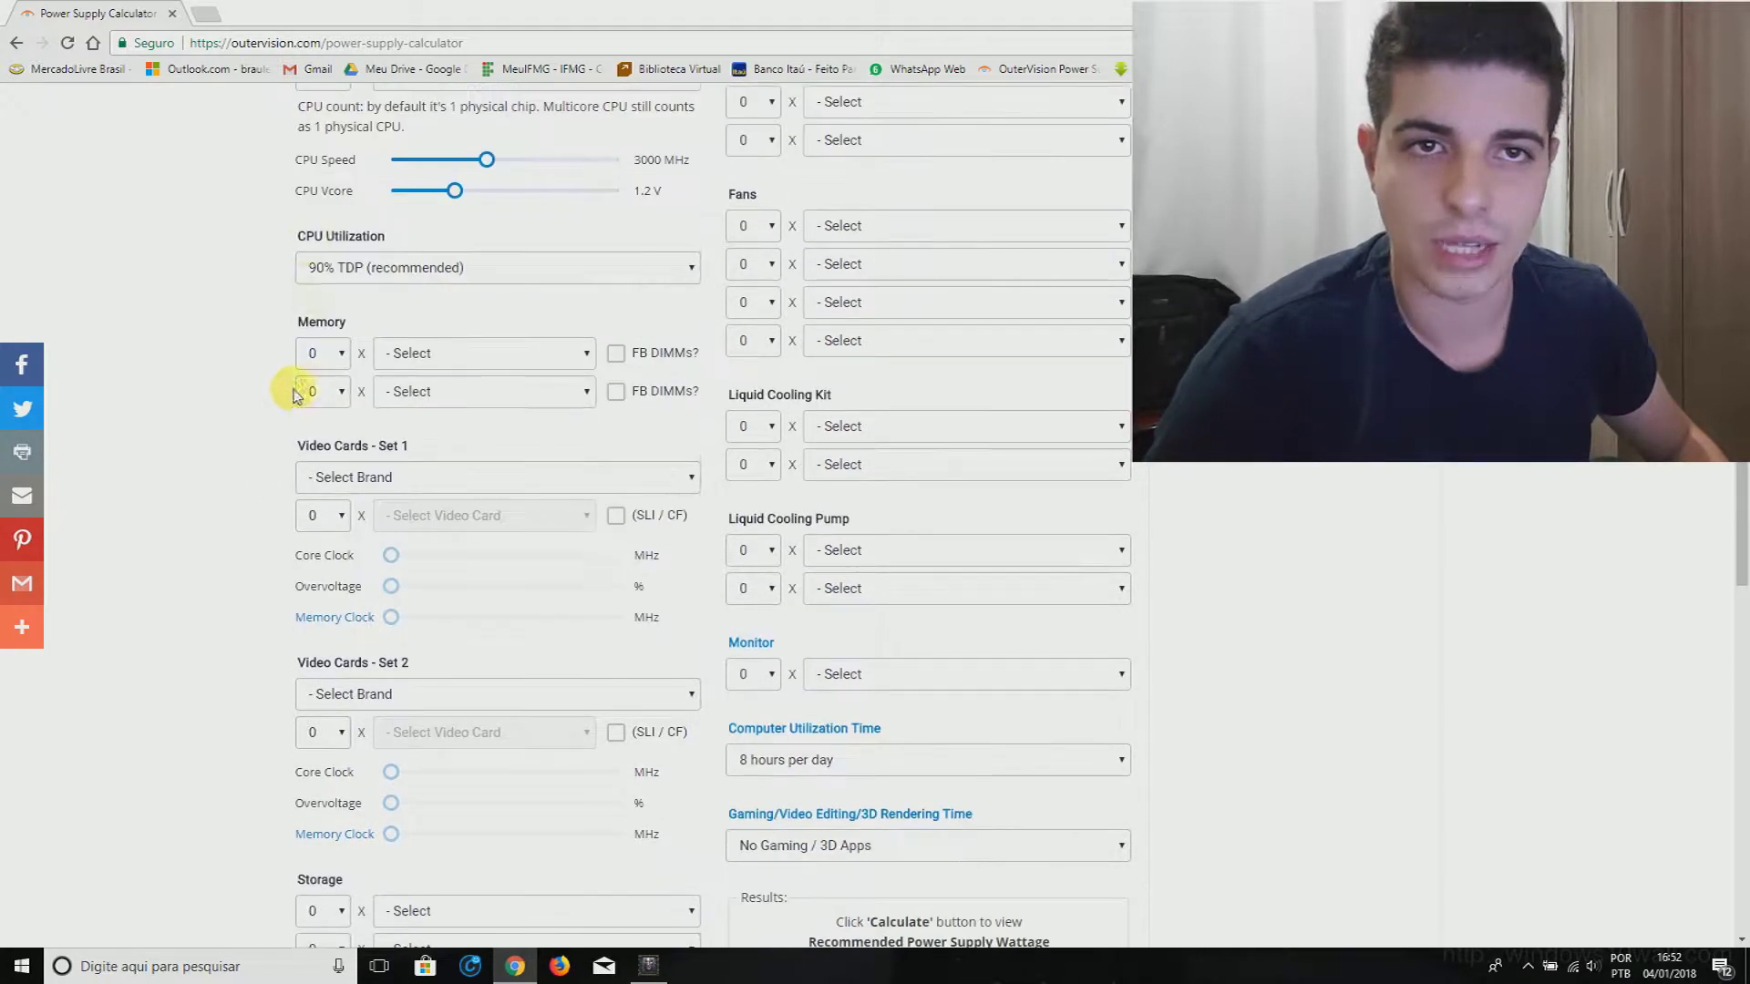
pyautogui.moveTo(299, 235); pyautogui.dragTo(390, 247)
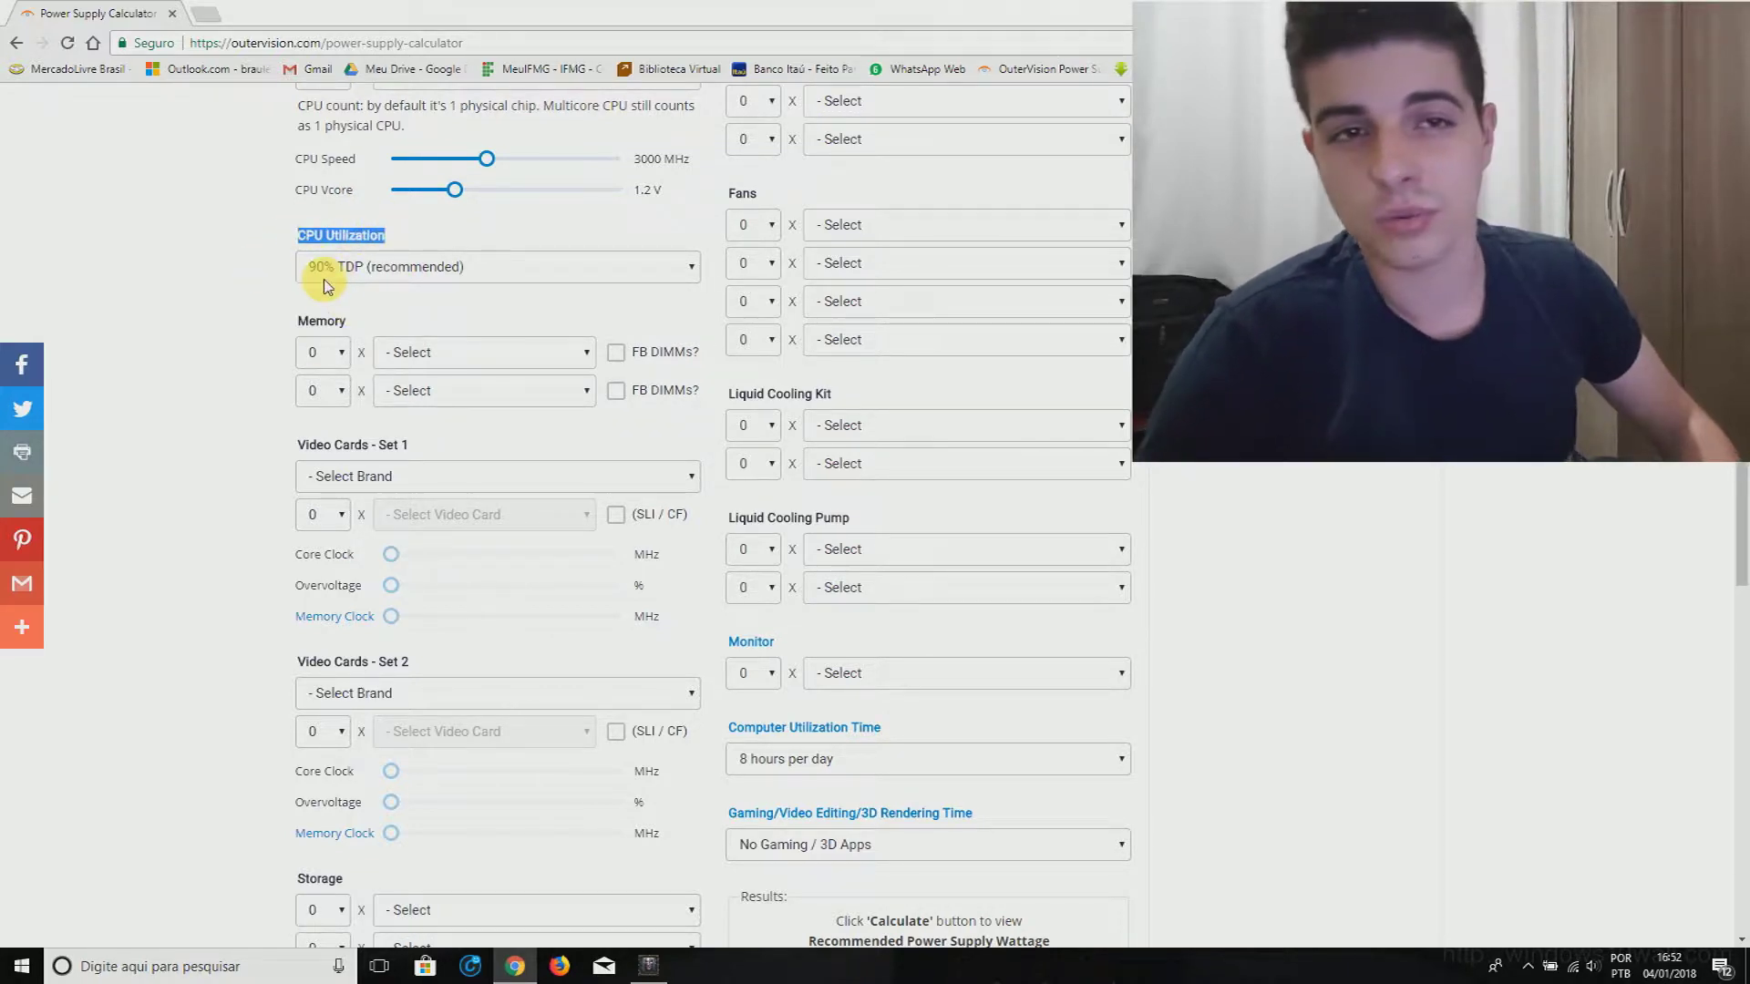
pyautogui.scroll(-1, 242, 392)
pyautogui.click(427, 262)
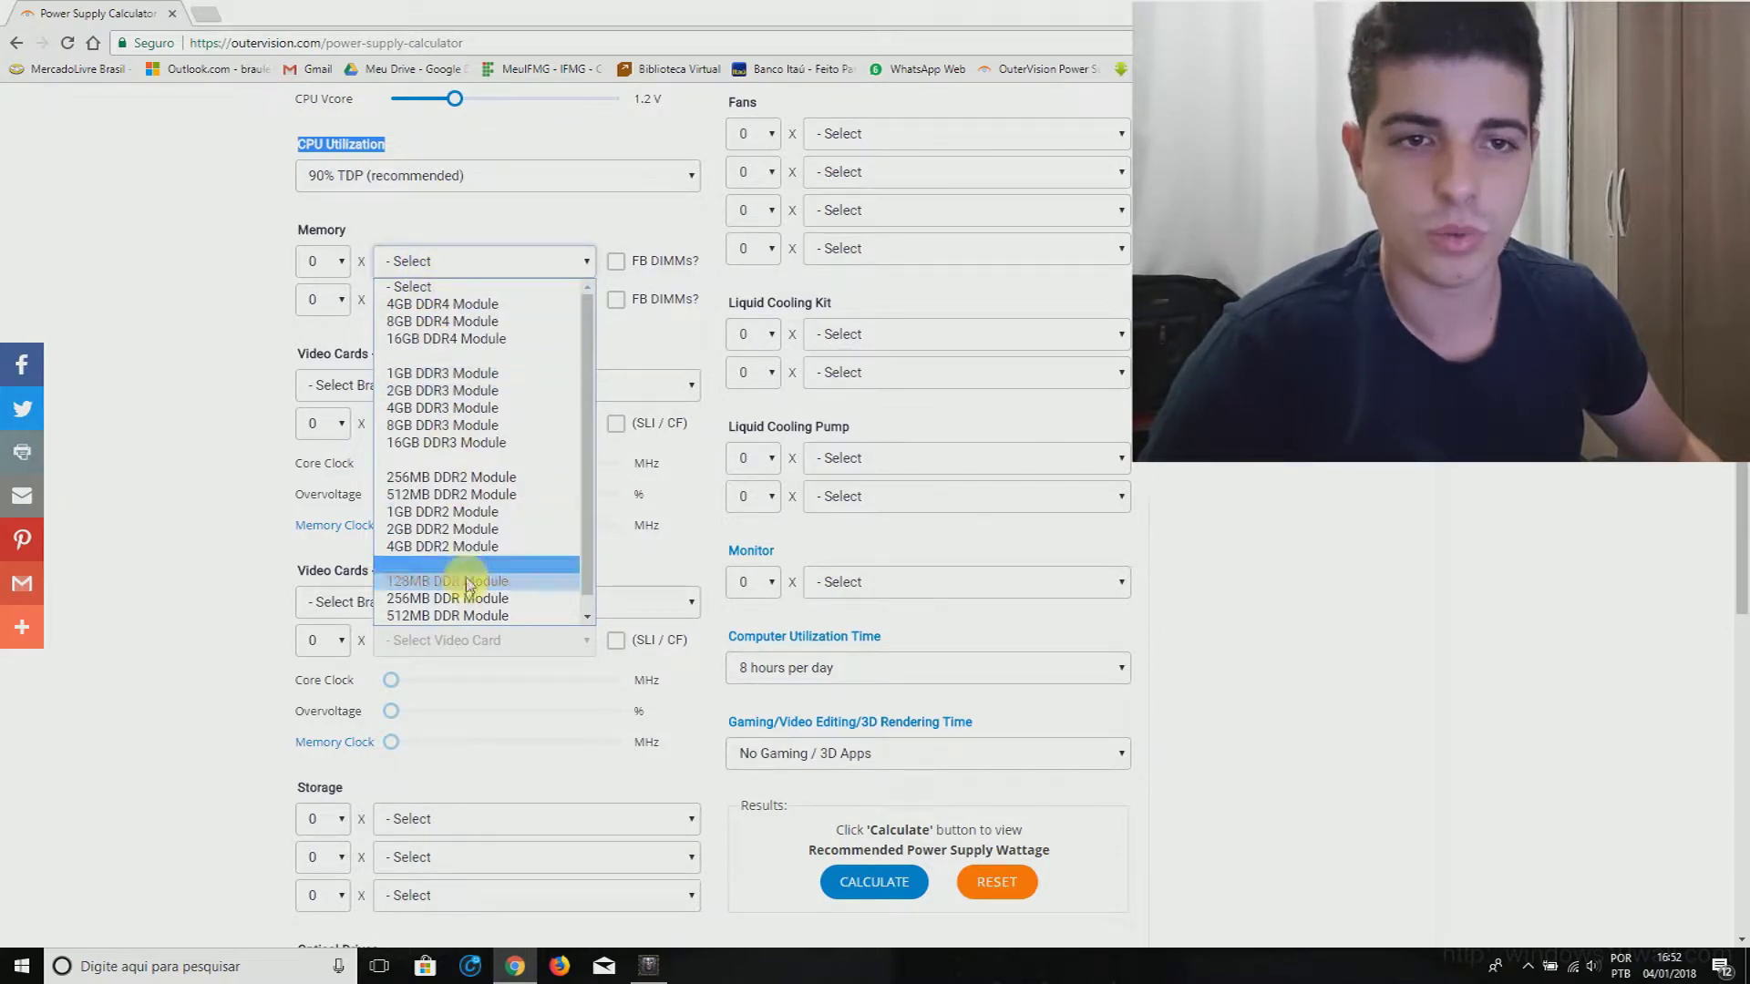
pyautogui.scroll(-1, 468, 531)
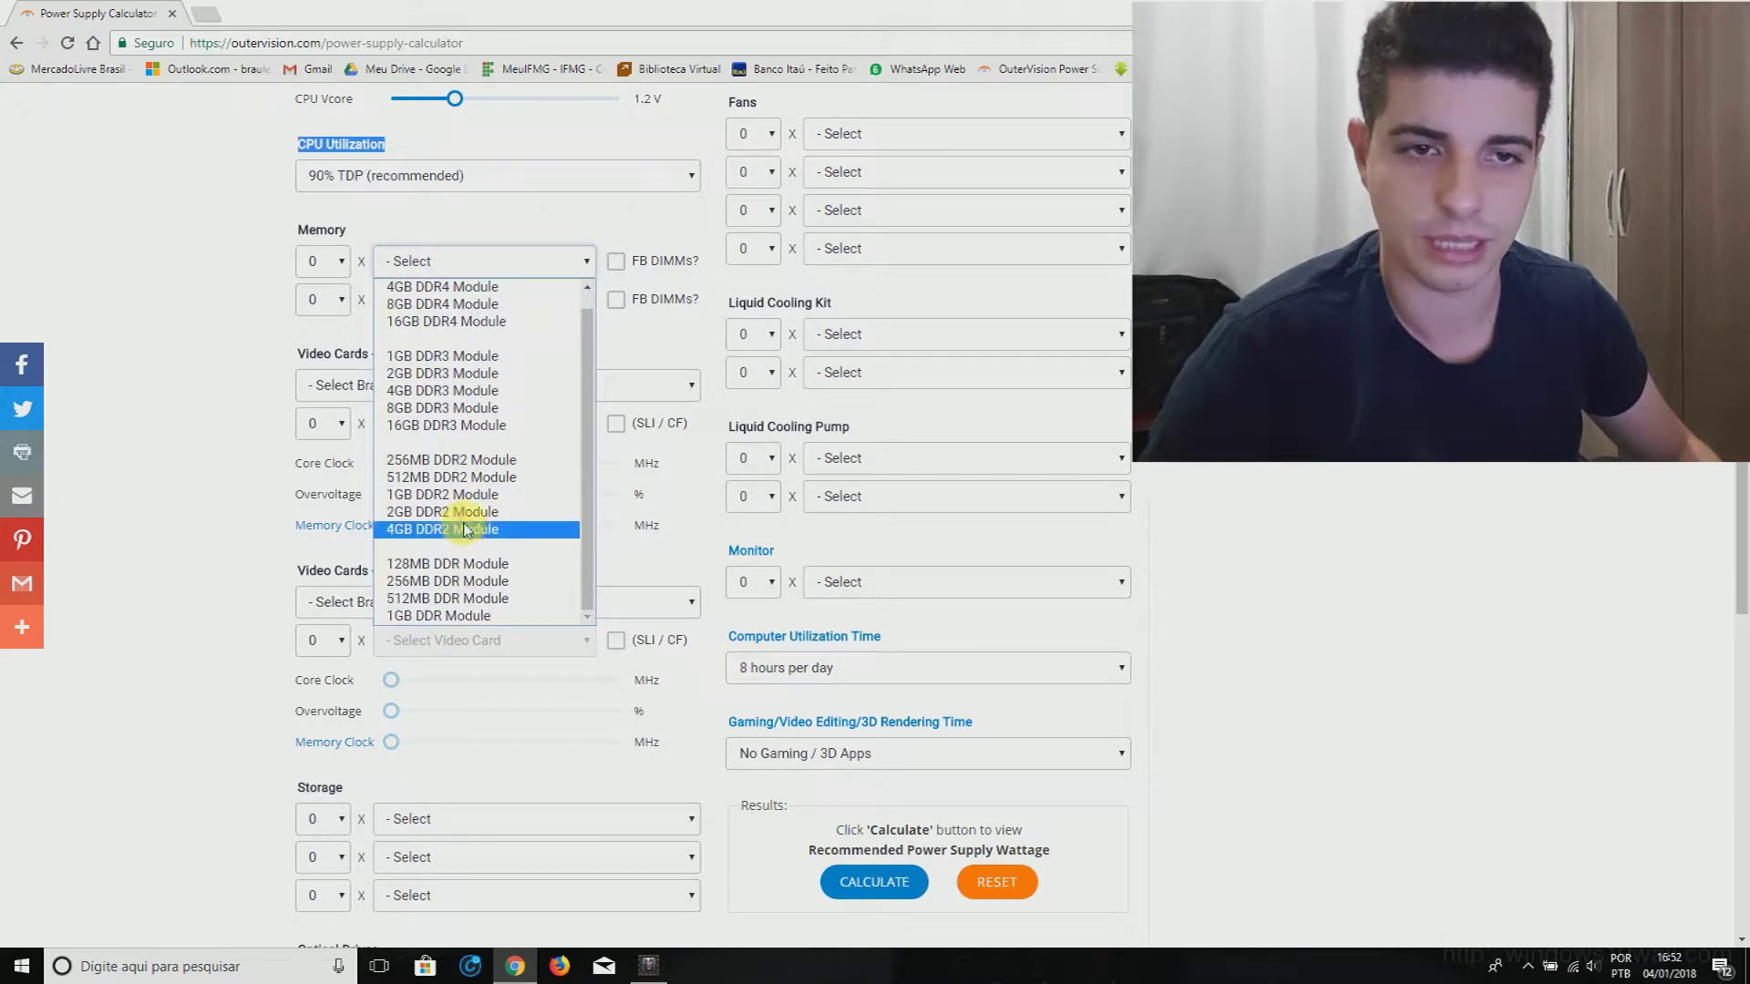
pyautogui.scroll(1, 460, 334)
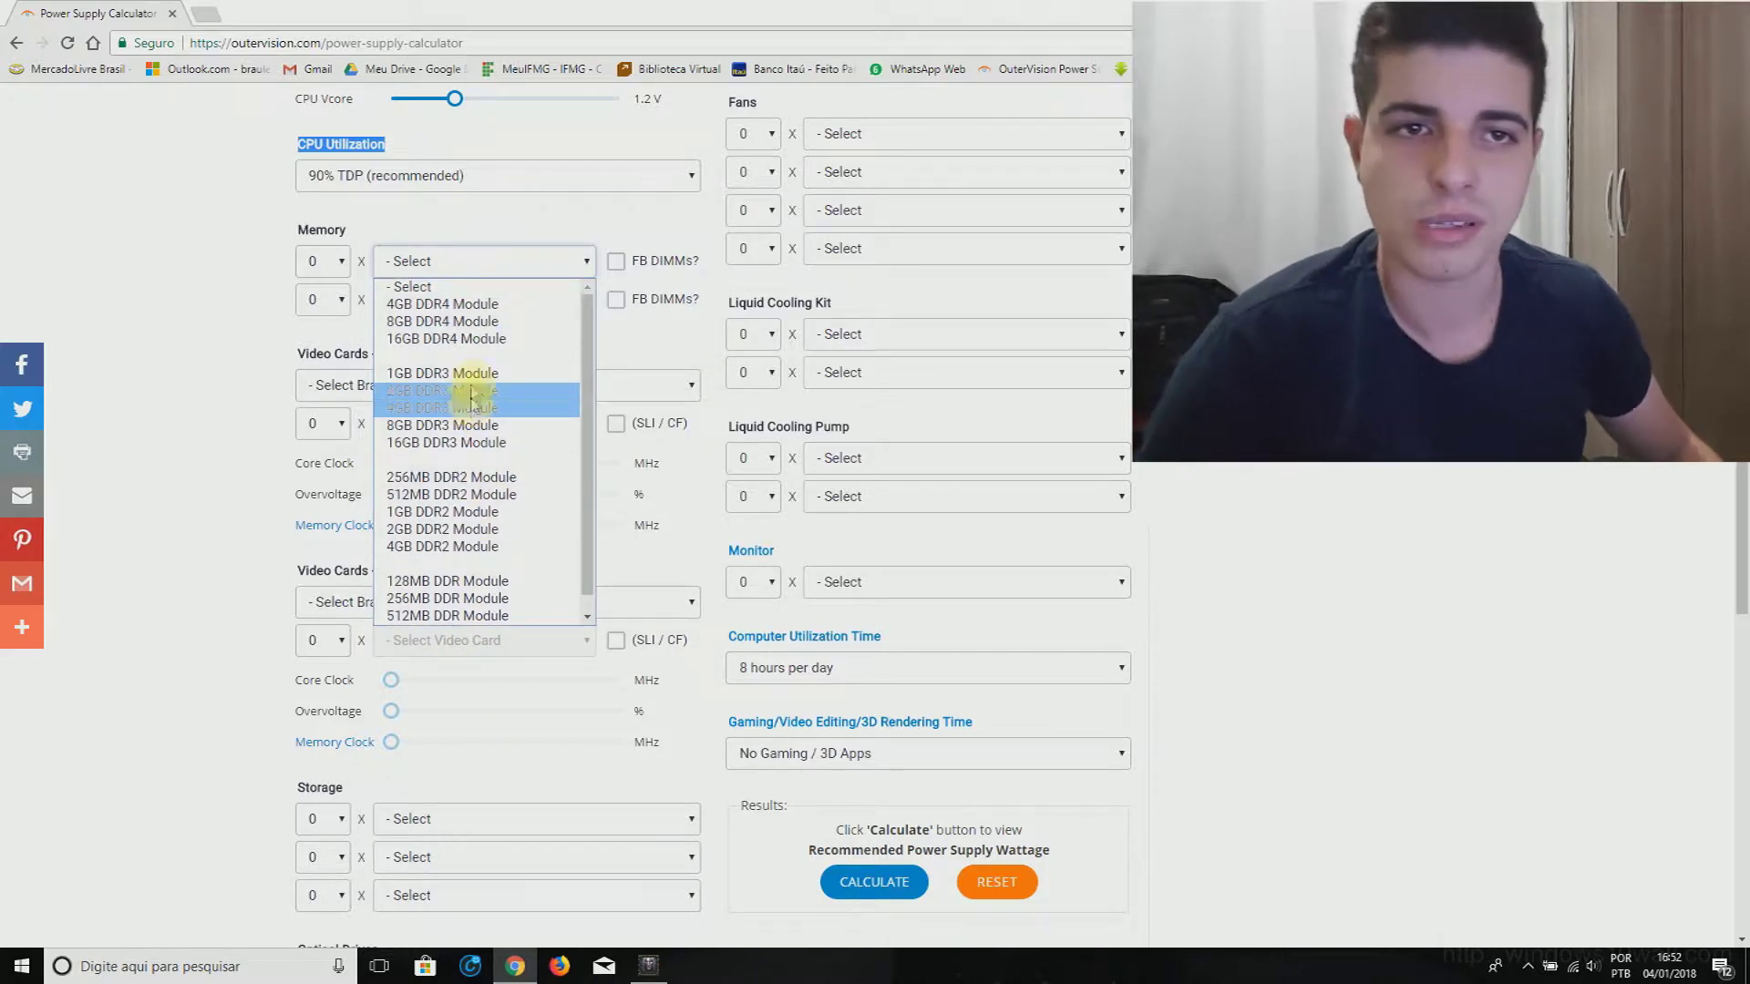
pyautogui.click(474, 324)
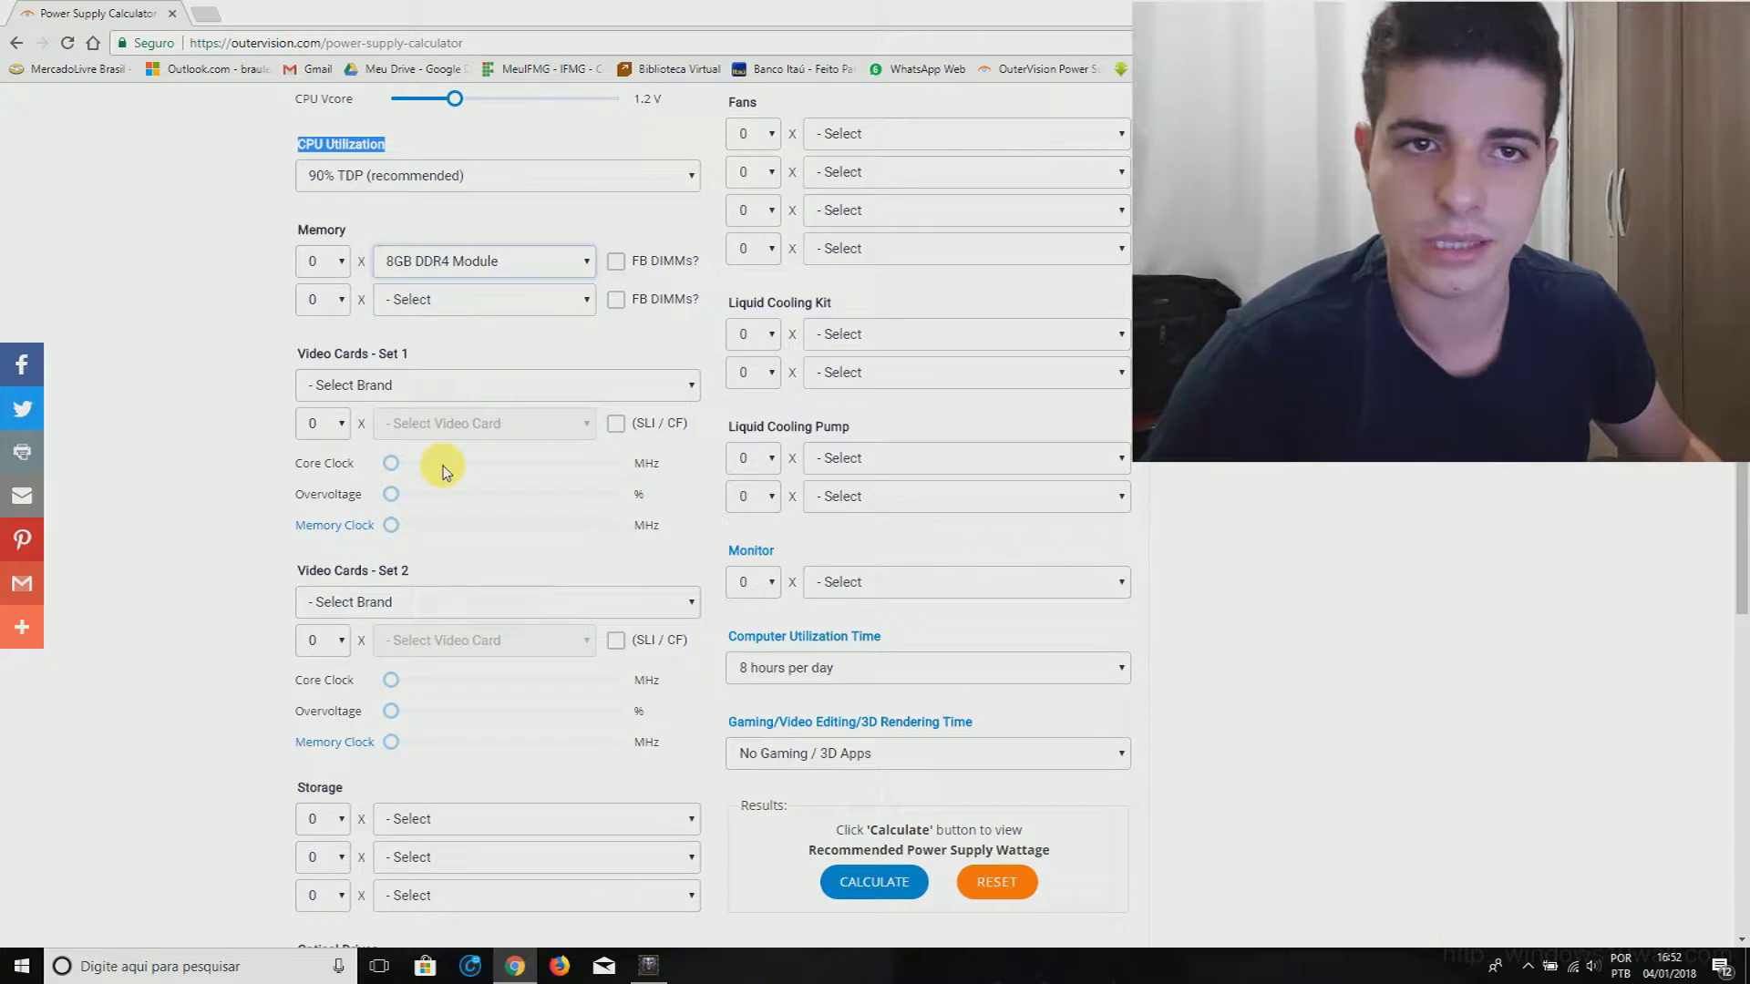
# - Set the quantity of 8GB DDR4 memory modules to 2
pyautogui.click(330, 263)
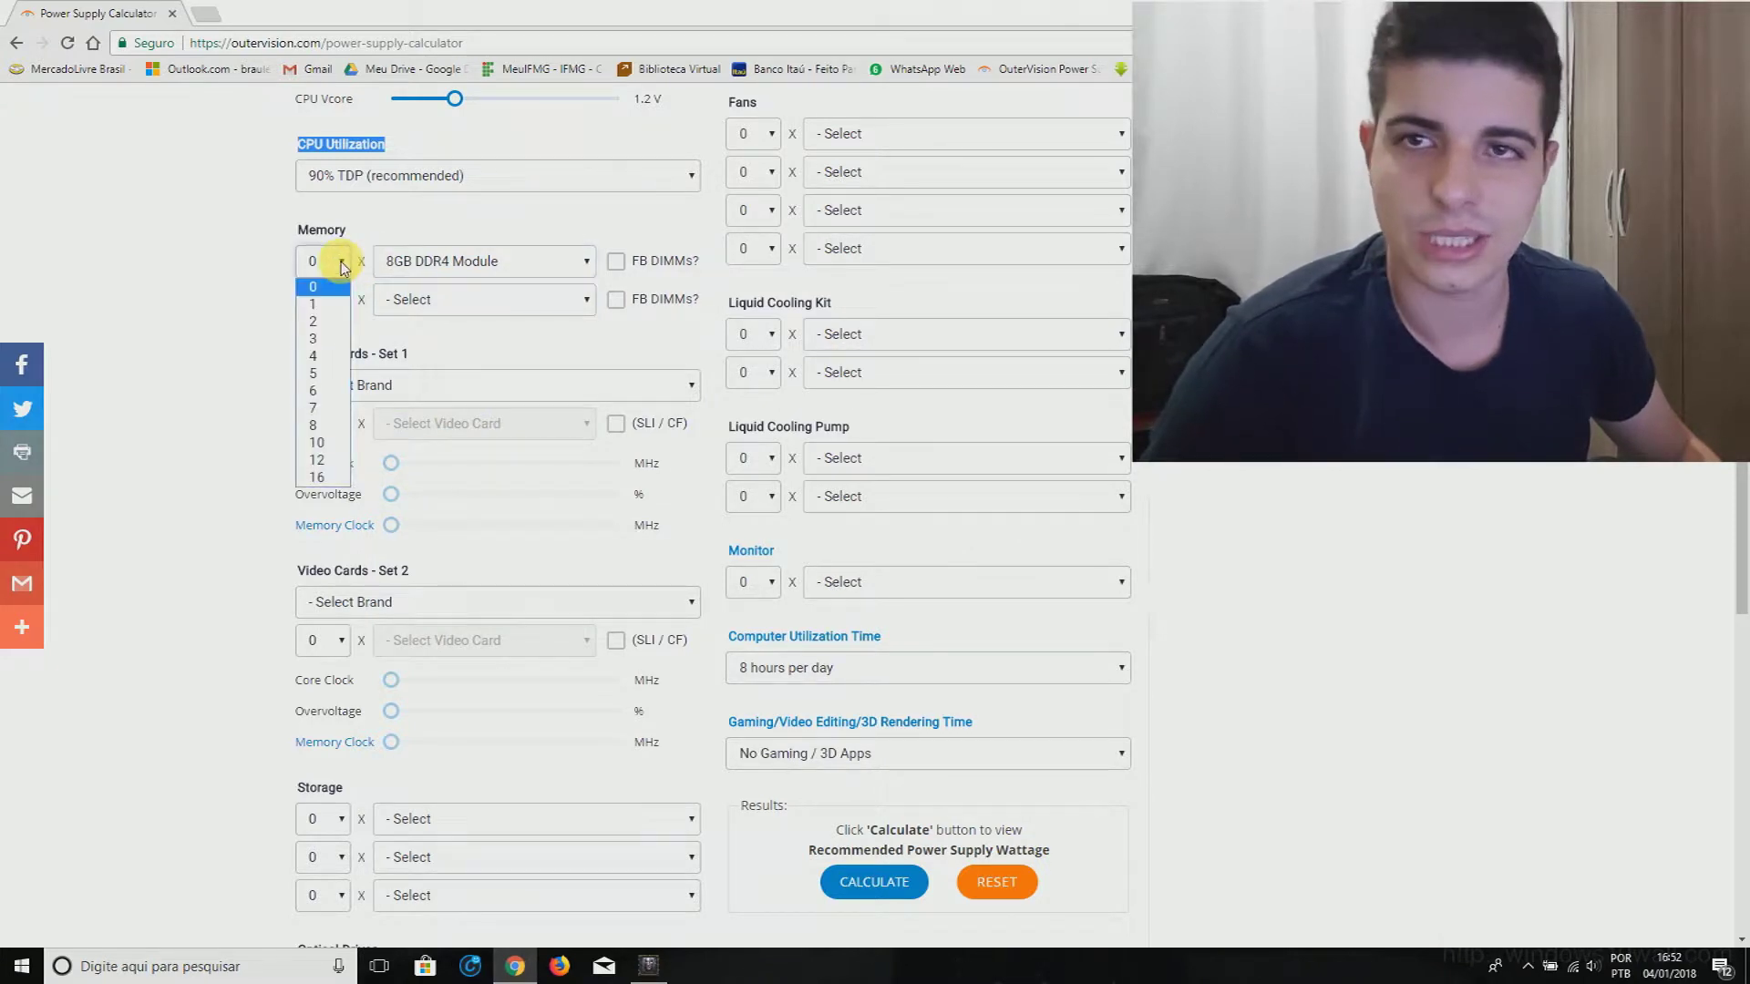
pyautogui.click(330, 308)
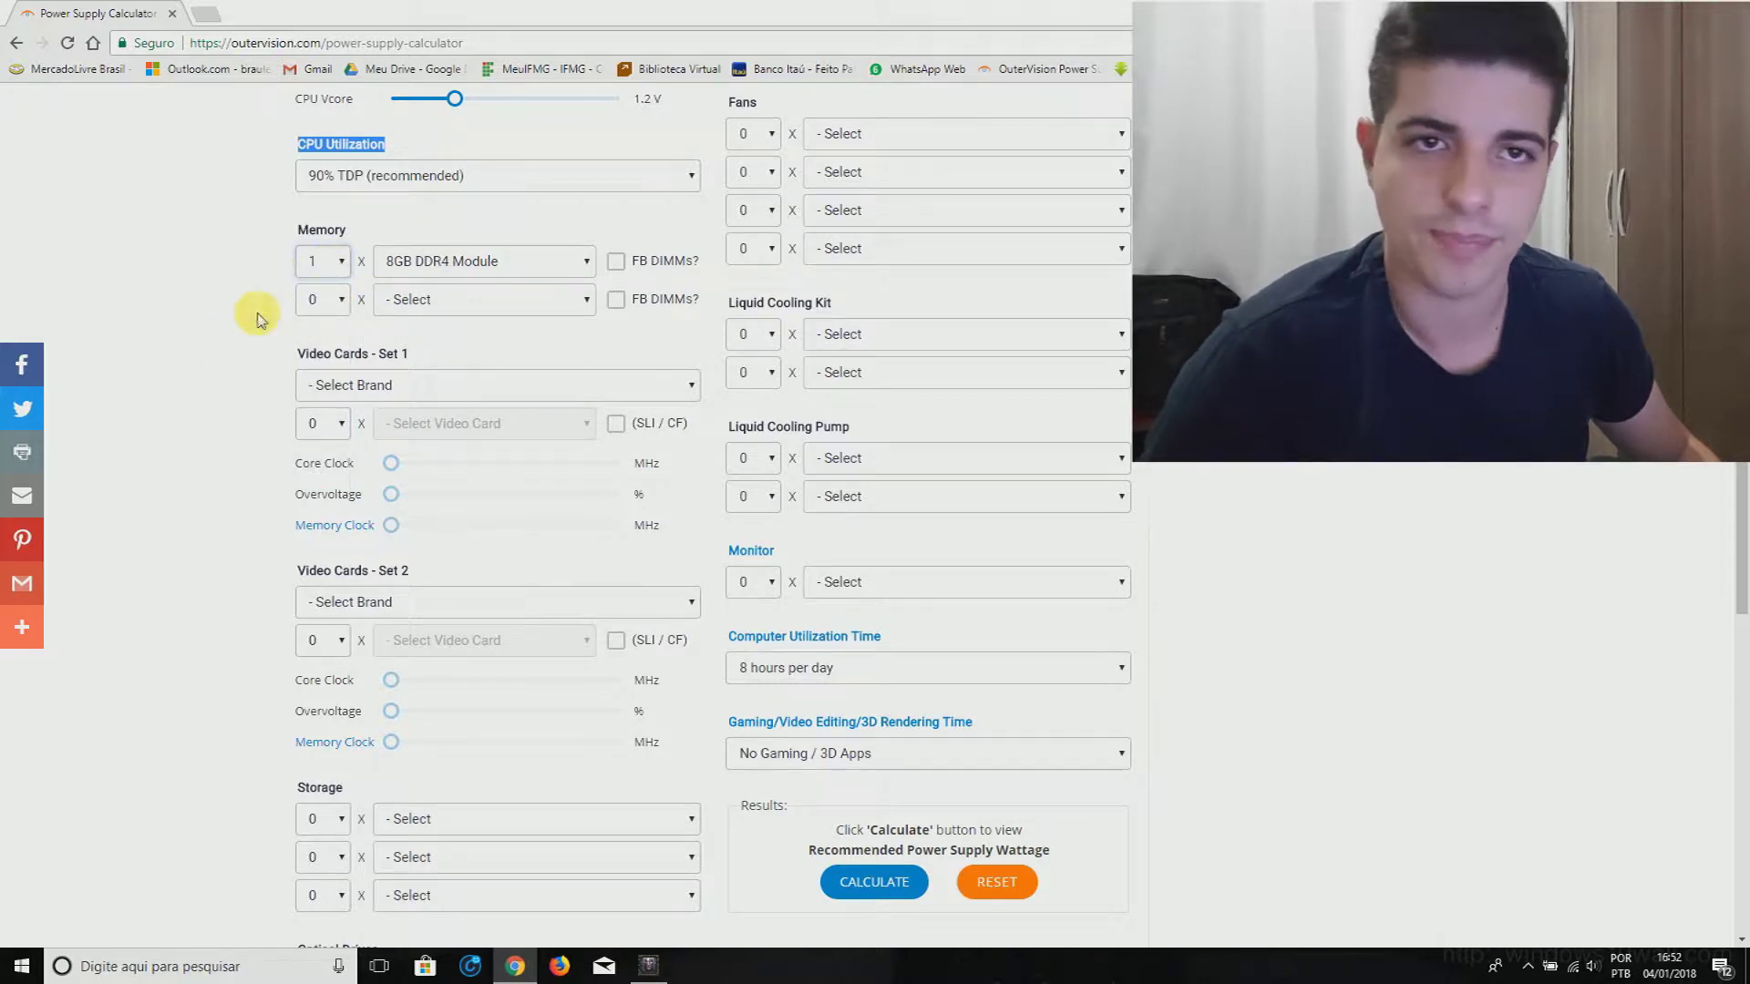
pyautogui.click(314, 258)
pyautogui.click(304, 322)
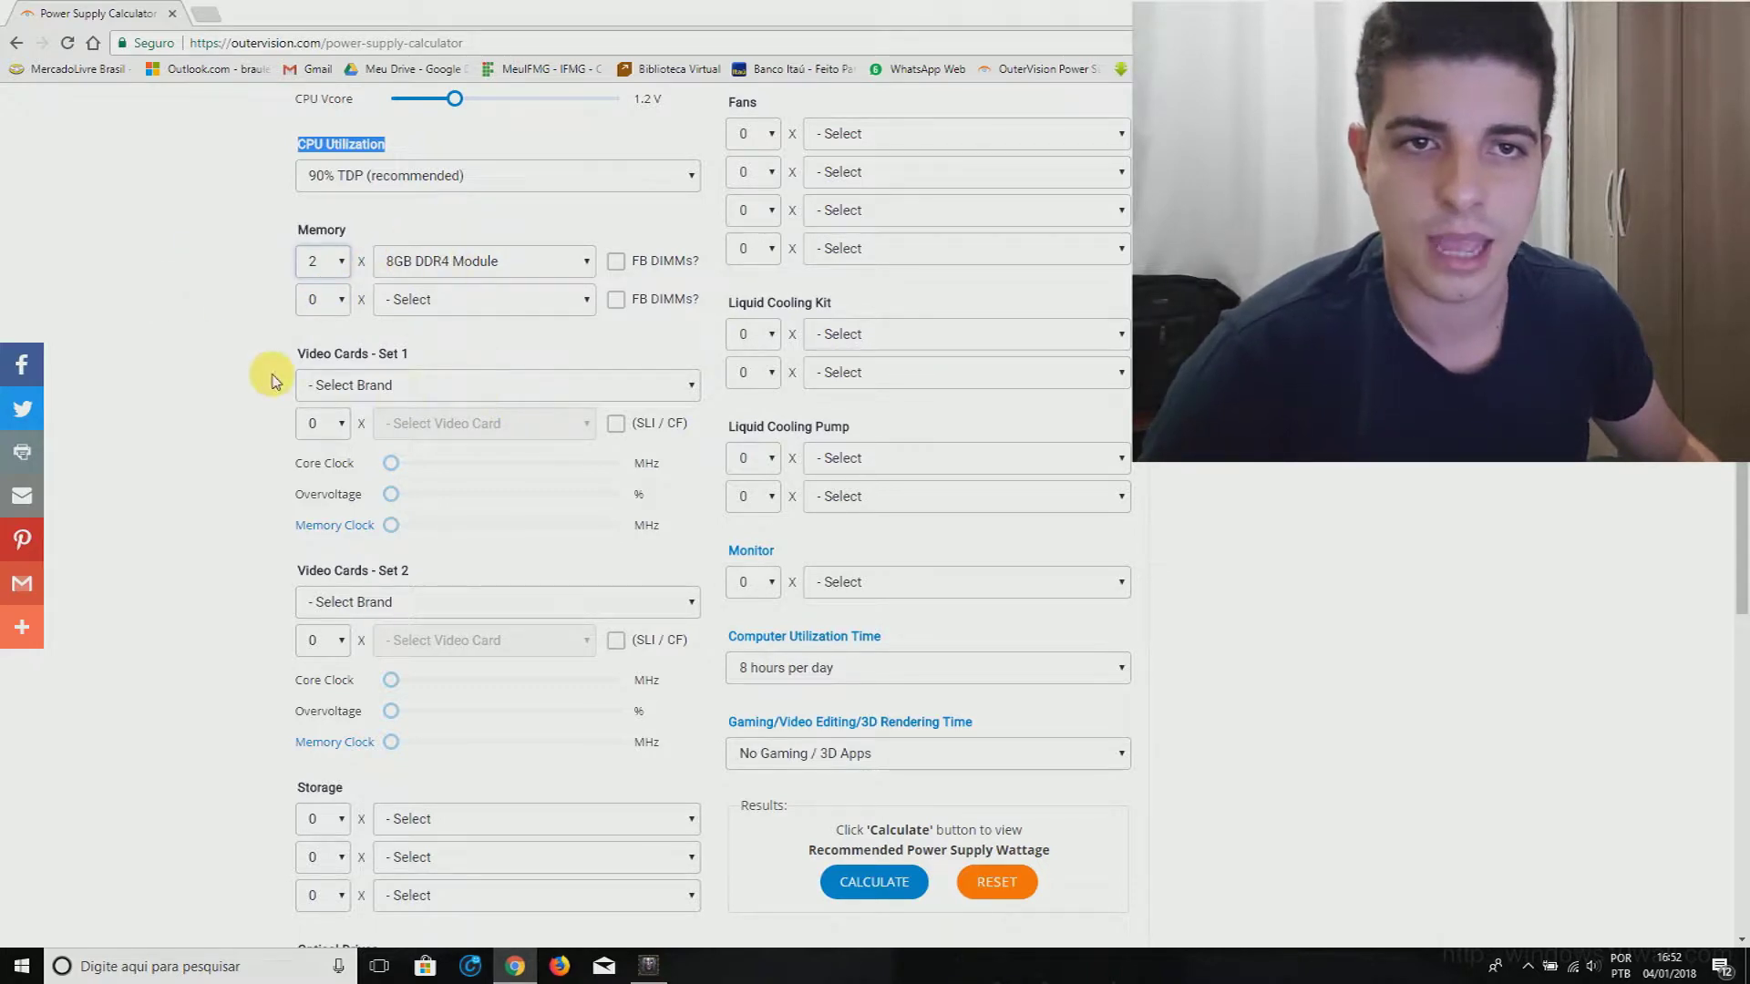
pyautogui.click(421, 336)
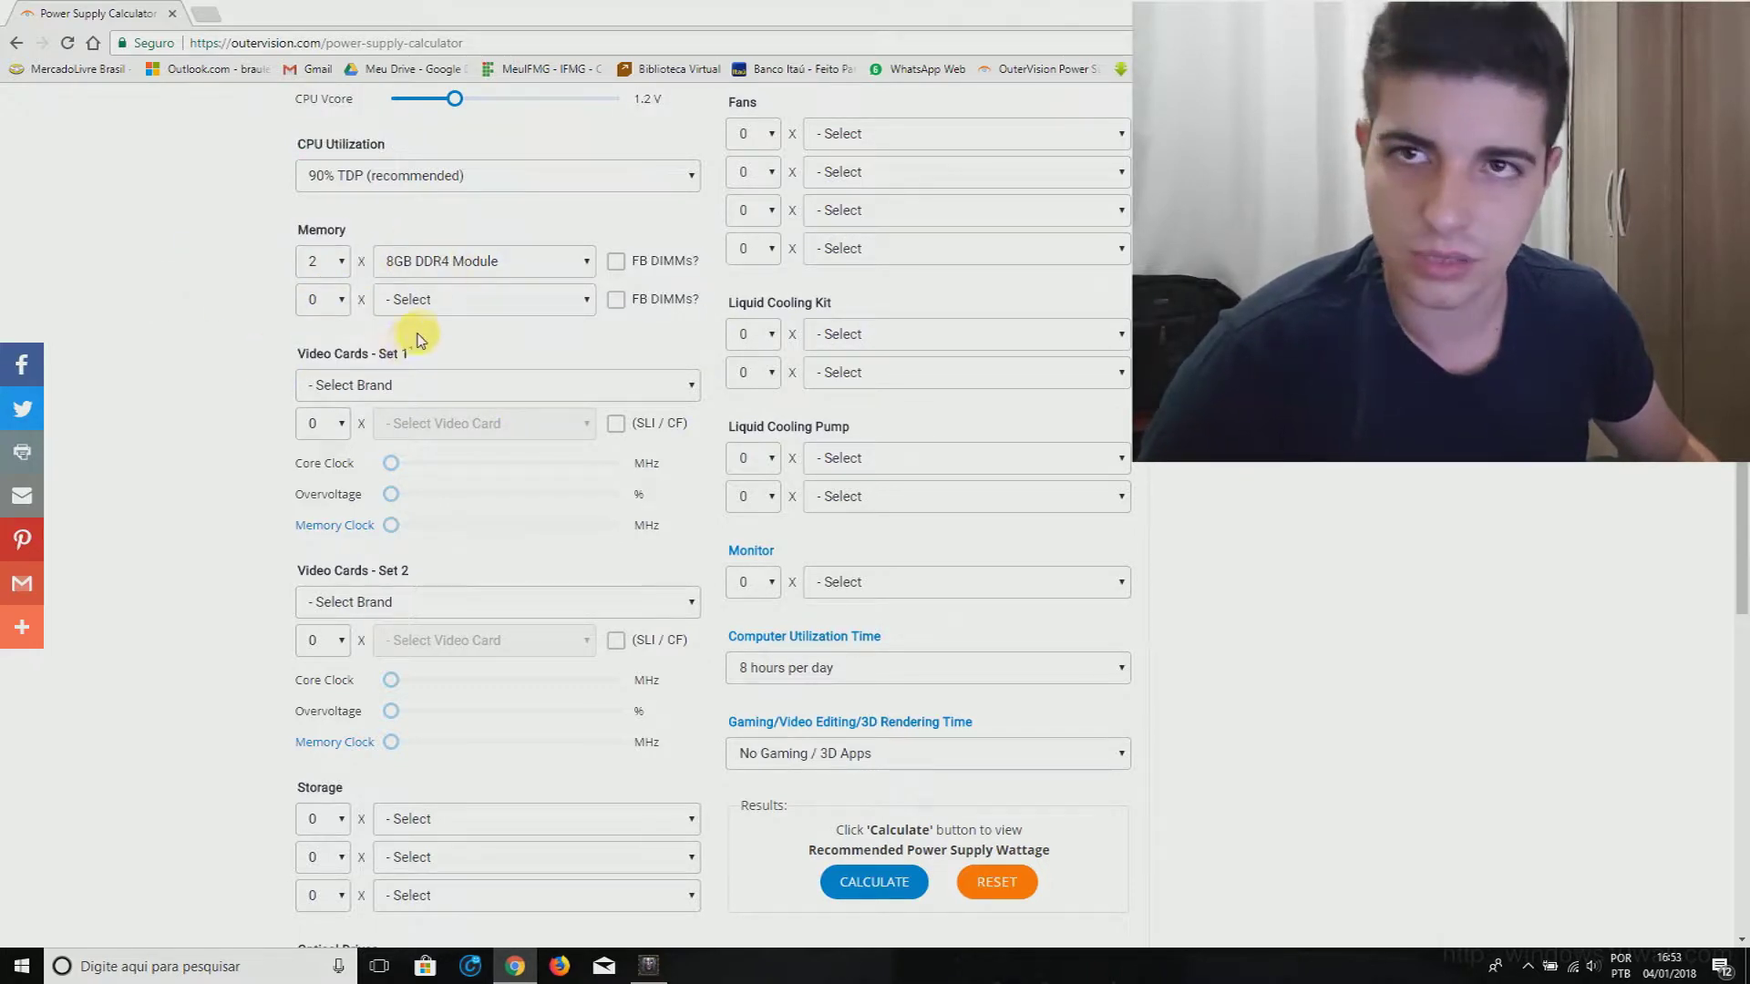
# - Choose NVIDIA as the brand in Video Cards - Set 1 and select the NVIDIA GeForce GTX 1060
pyautogui.scroll(-1, 424, 334)
pyautogui.scroll(-1, 425, 335)
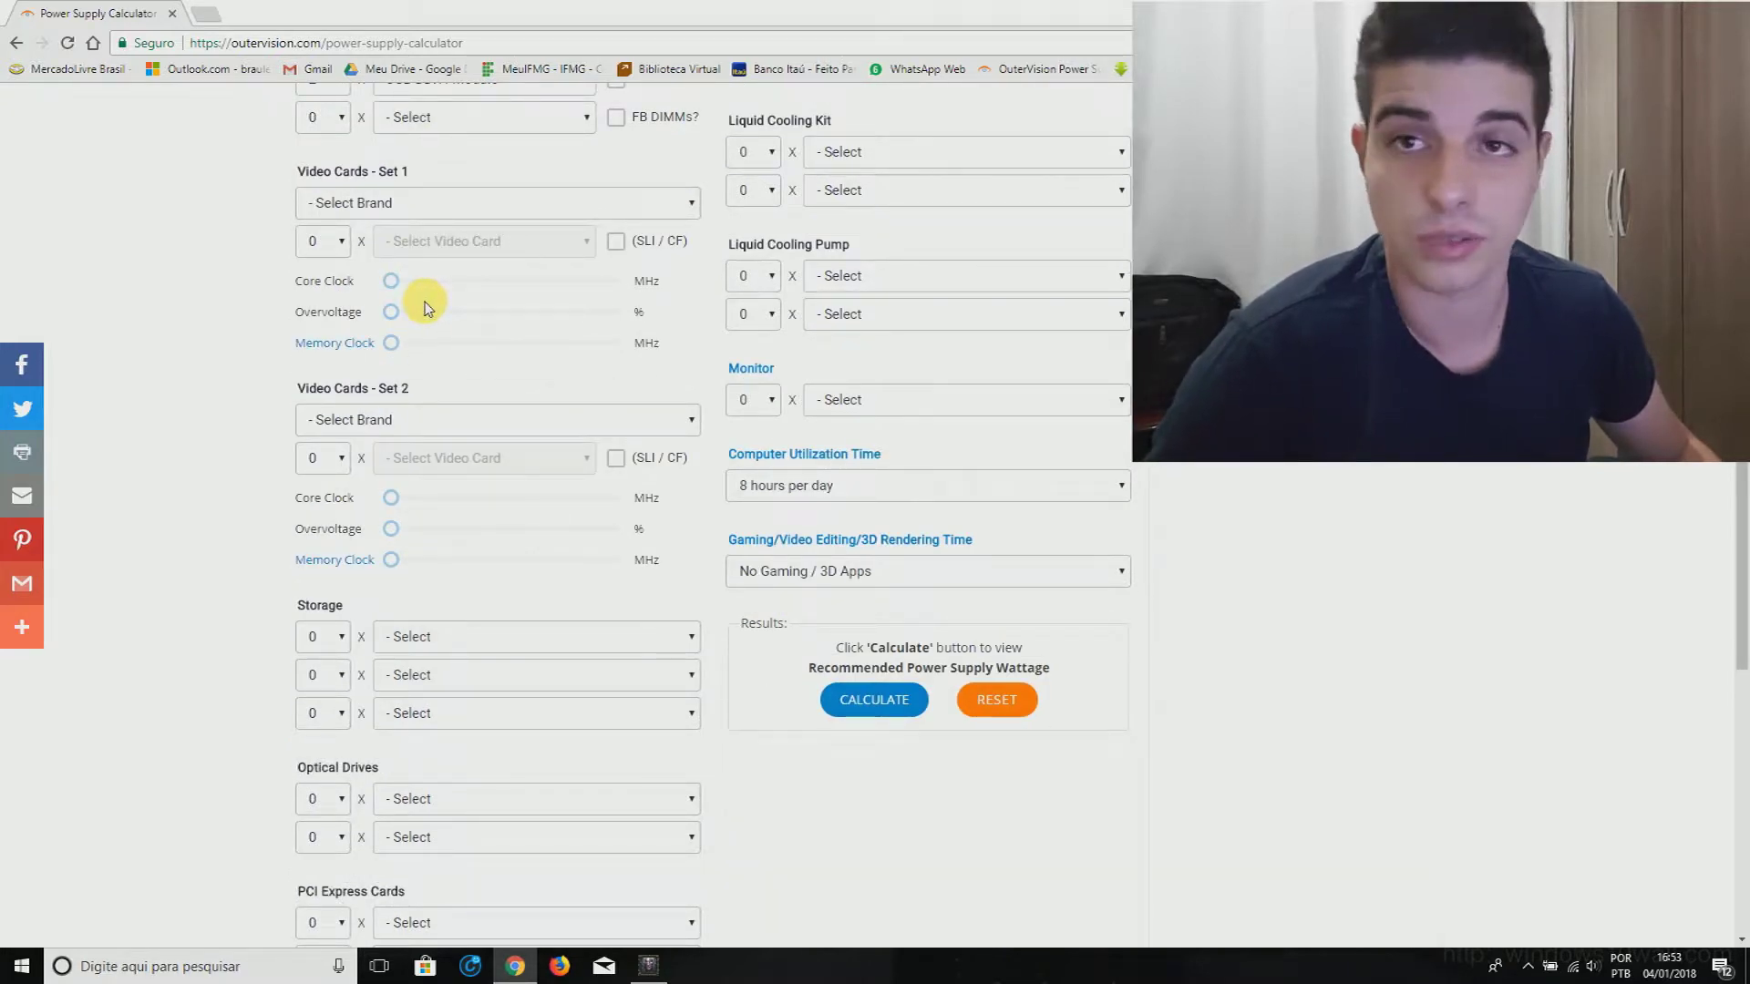
pyautogui.click(365, 212)
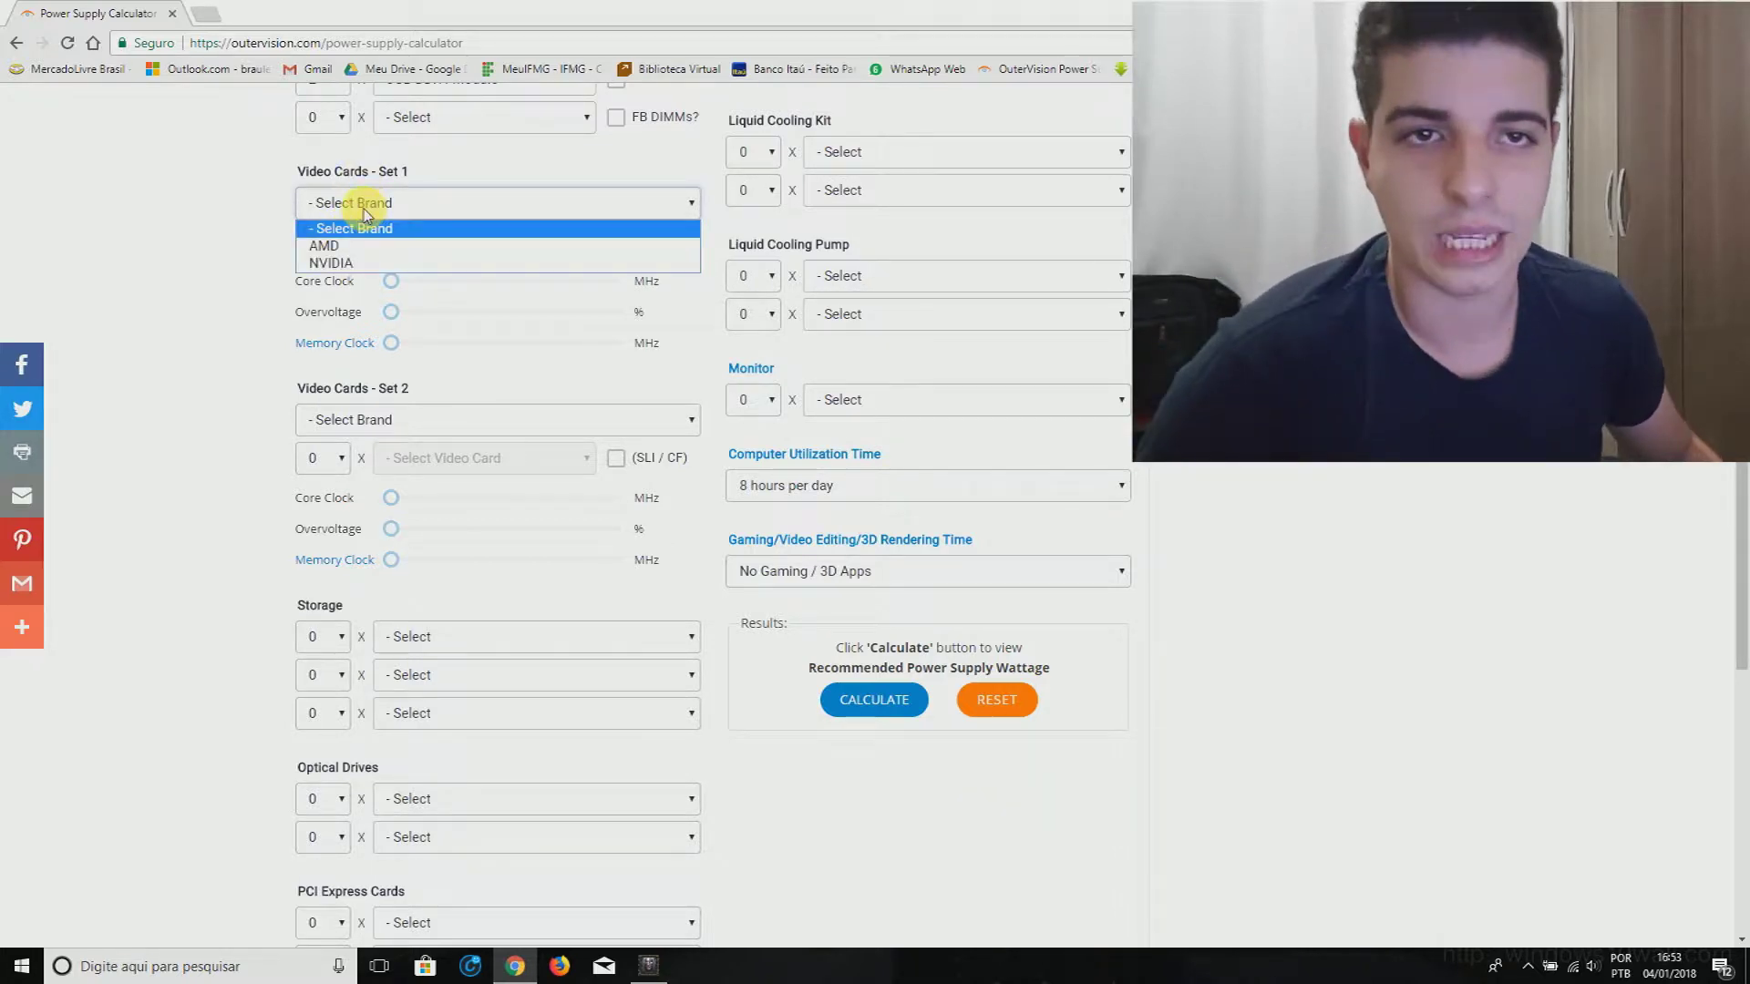
pyautogui.click(363, 261)
pyautogui.click(408, 244)
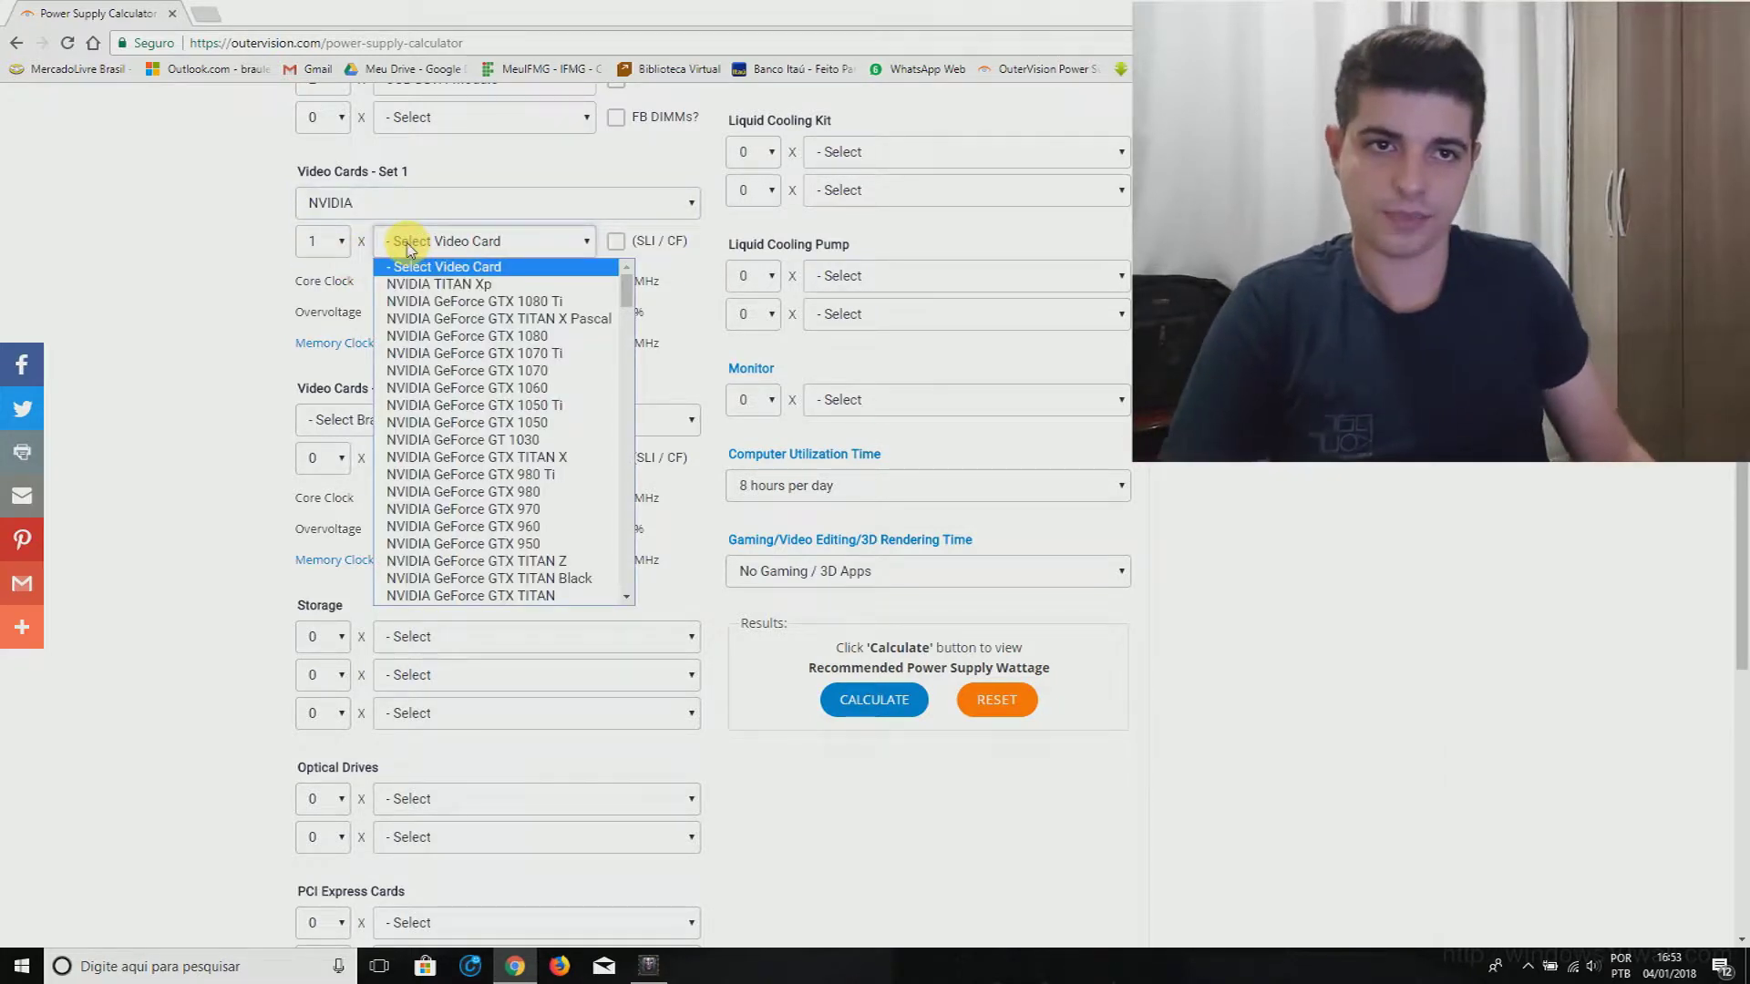
pyautogui.click(459, 388)
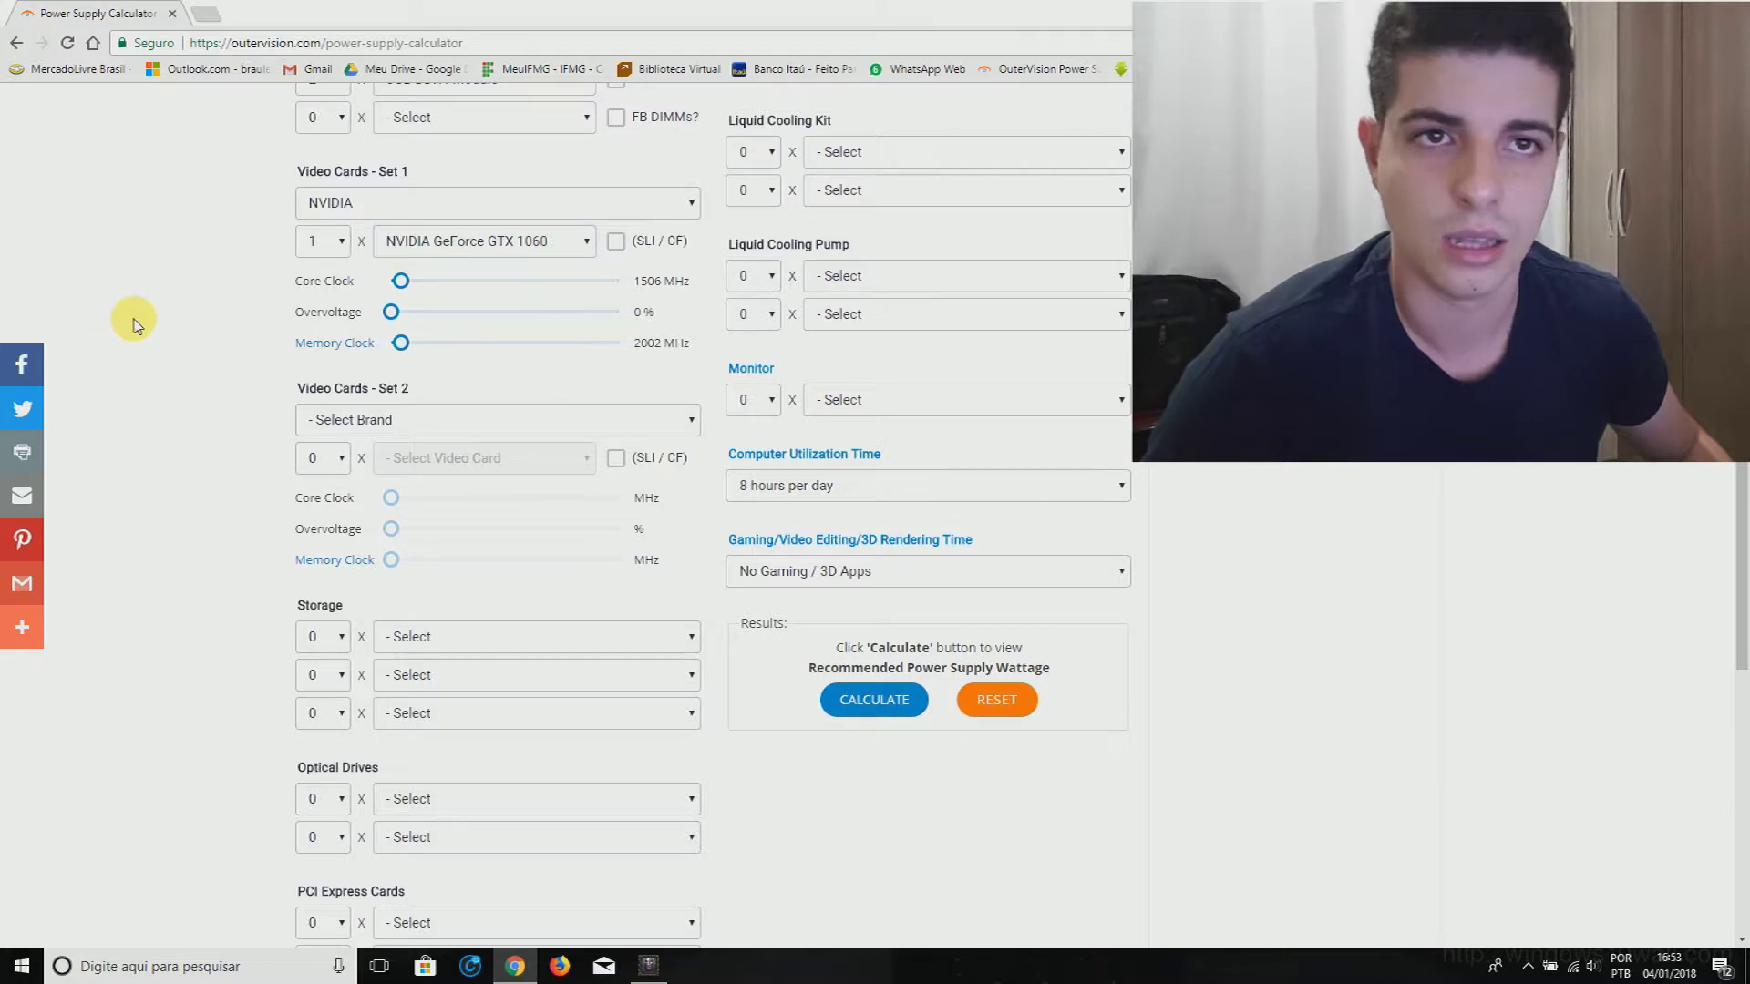
pyautogui.scroll(2, 194, 358)
pyautogui.scroll(-2, 196, 358)
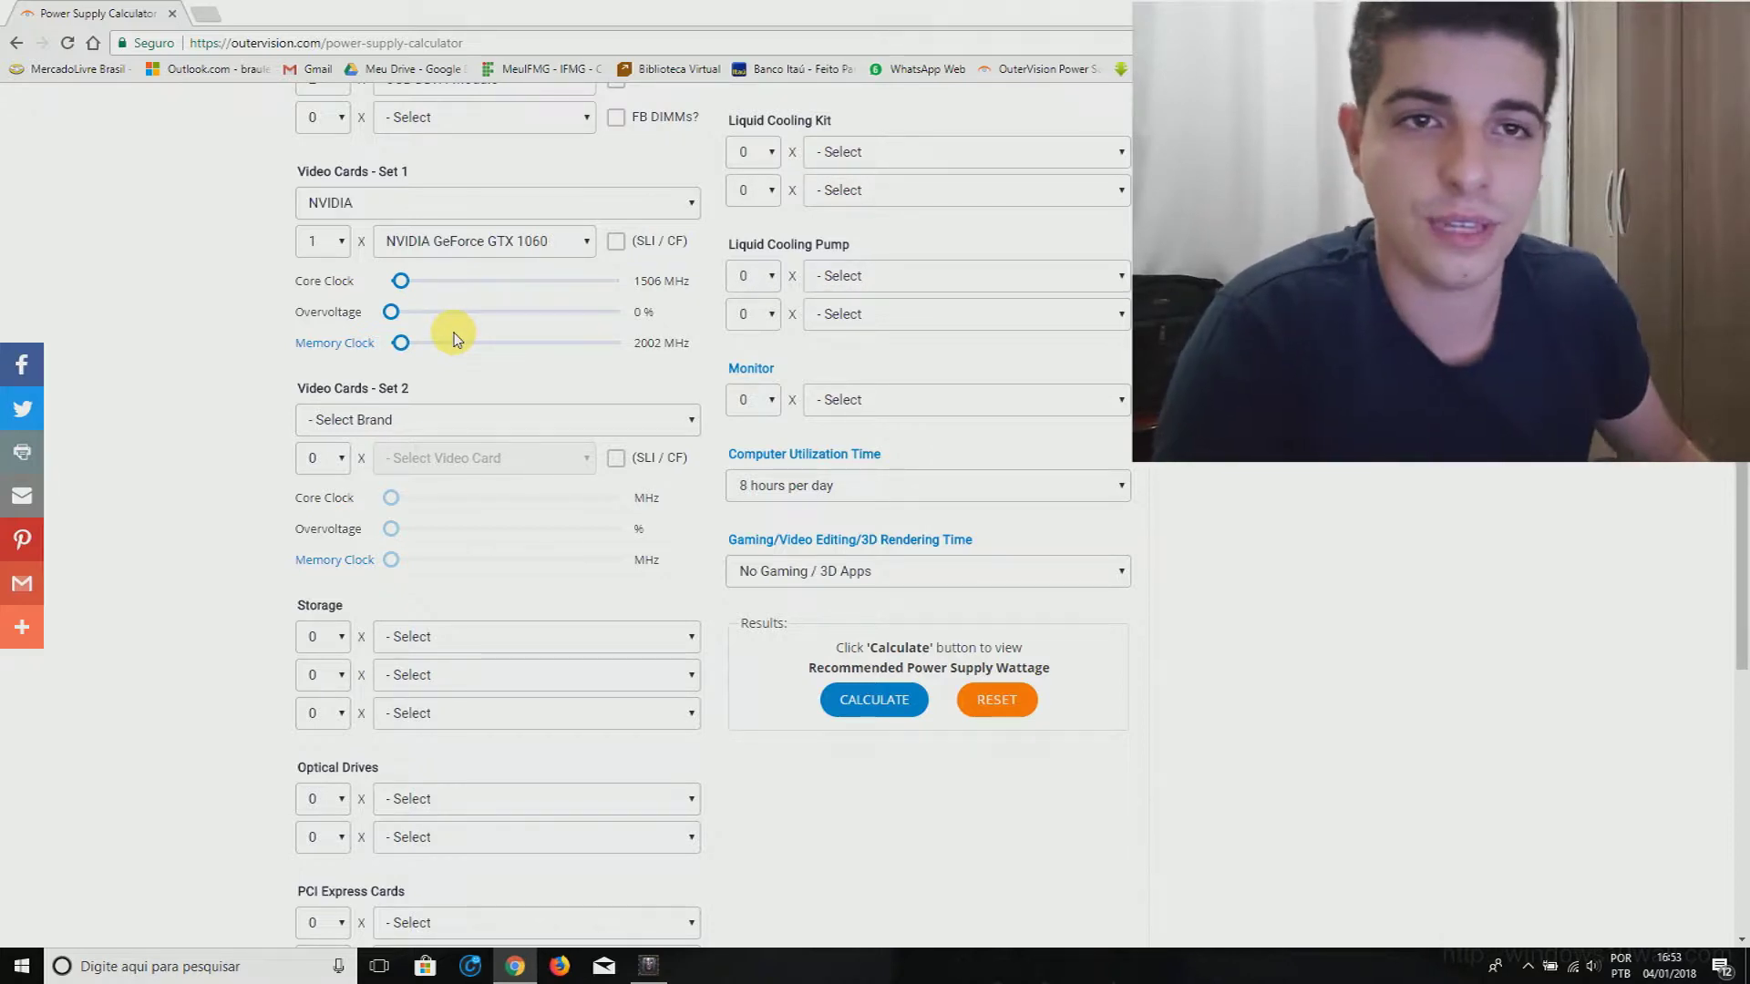
pyautogui.scroll(-2, 337, 192)
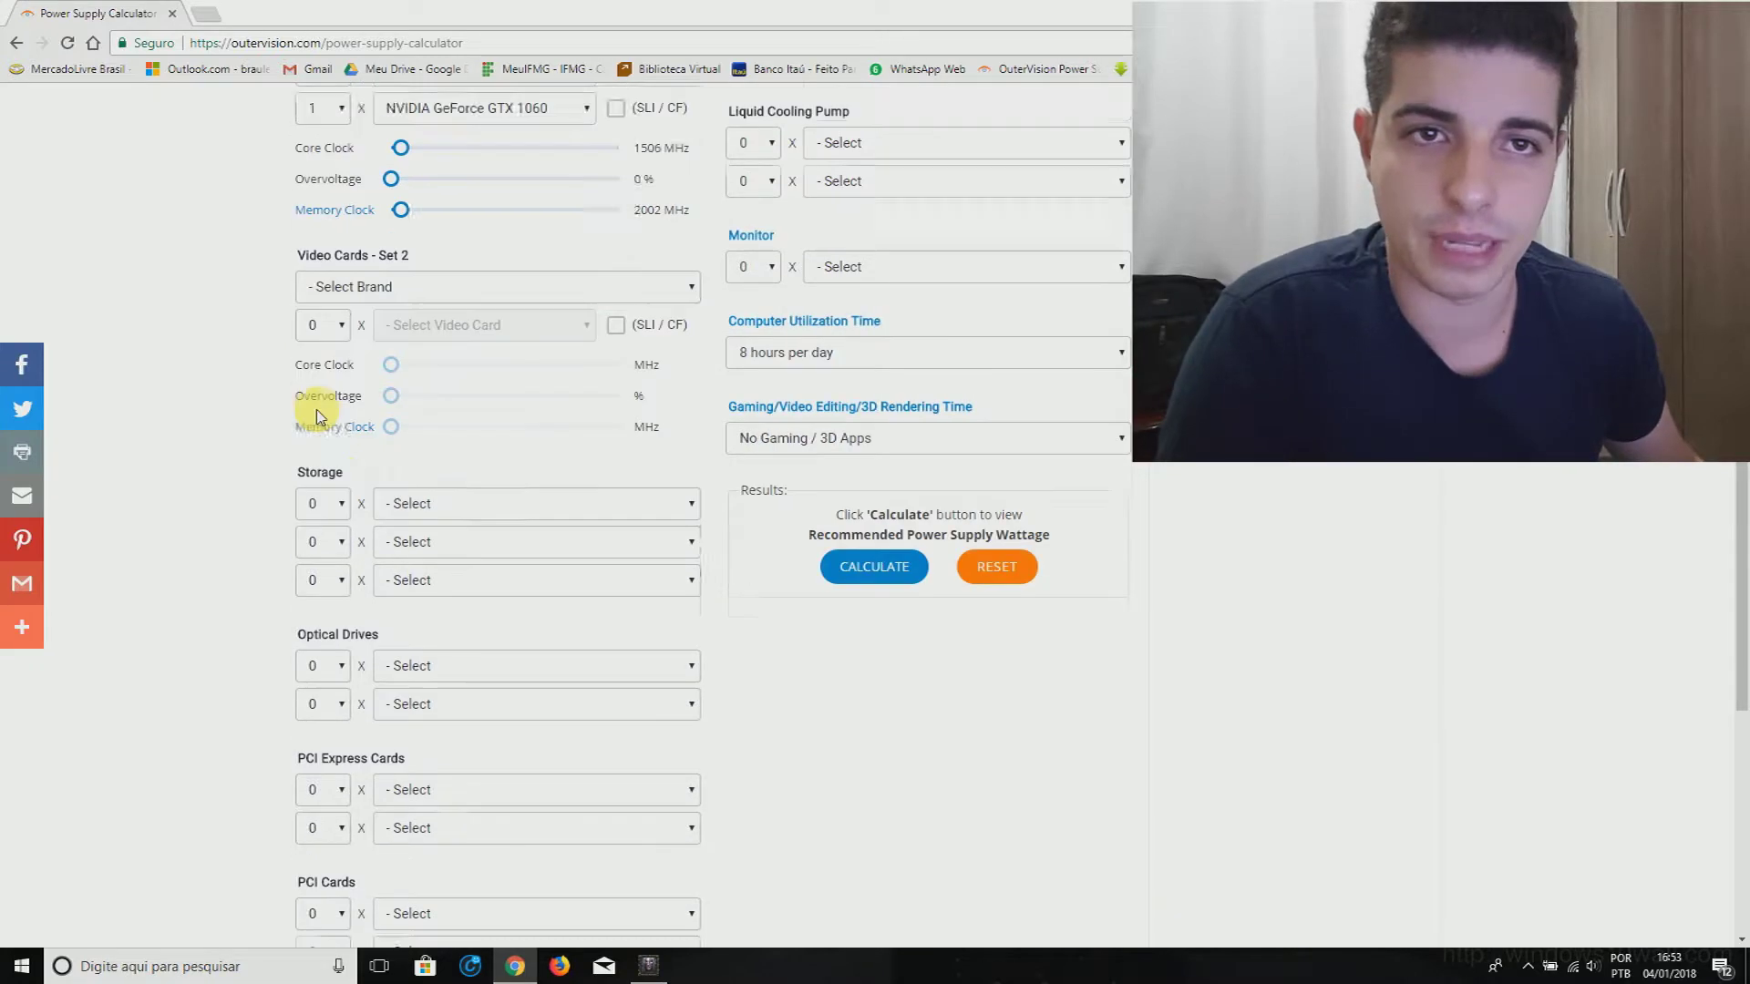
pyautogui.click(381, 237)
pyautogui.click(387, 238)
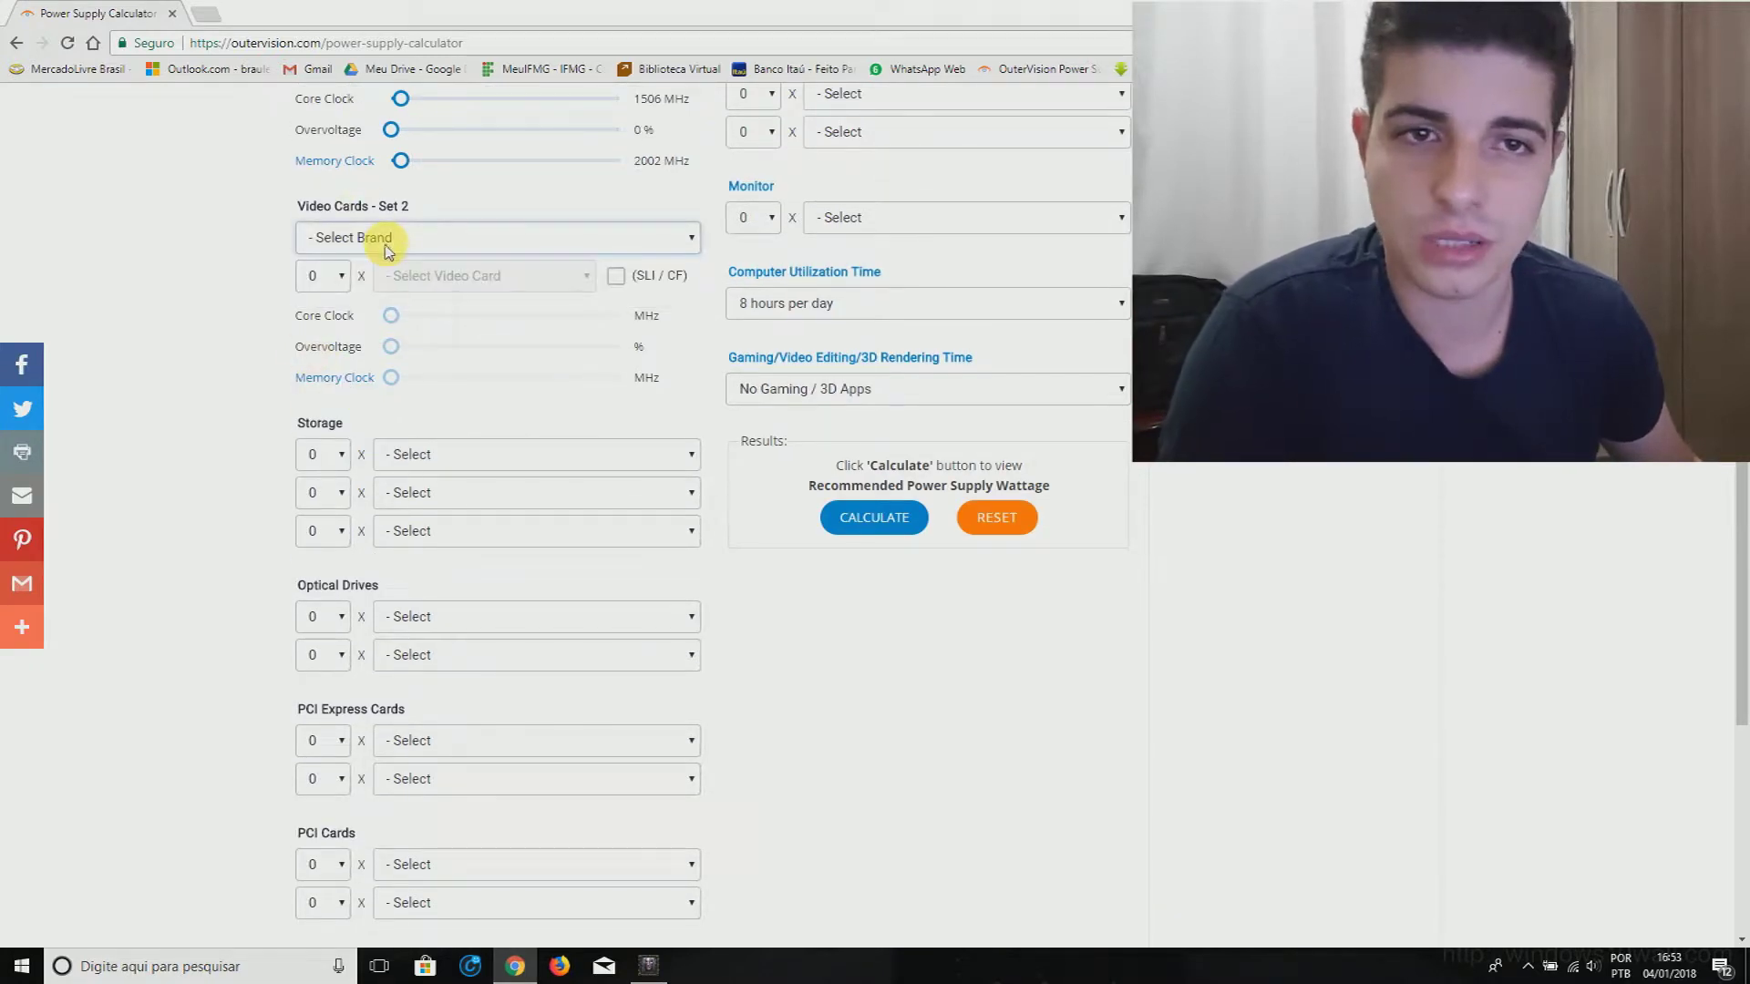
# - Set the storage quantities to 1 in the first row and 2 in the second row
pyautogui.scroll(-1, 404, 374)
pyautogui.scroll(-1, 404, 374)
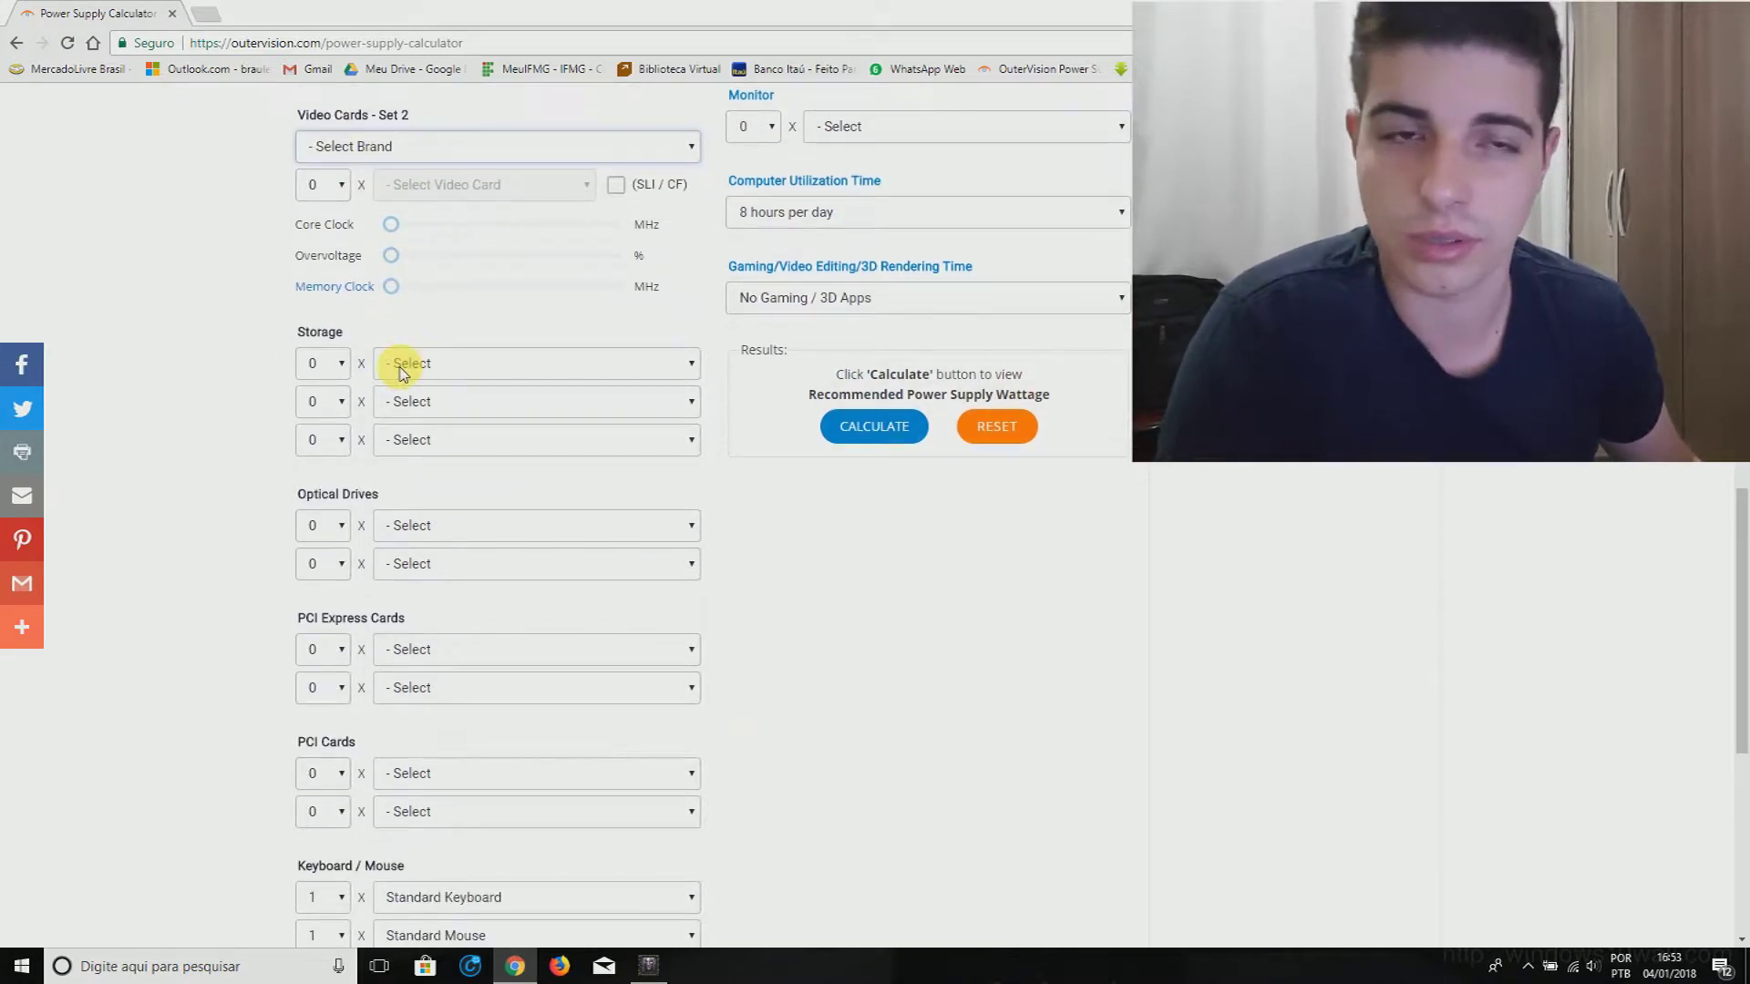
pyautogui.moveTo(301, 349); pyautogui.dragTo(340, 339)
pyautogui.click(340, 335)
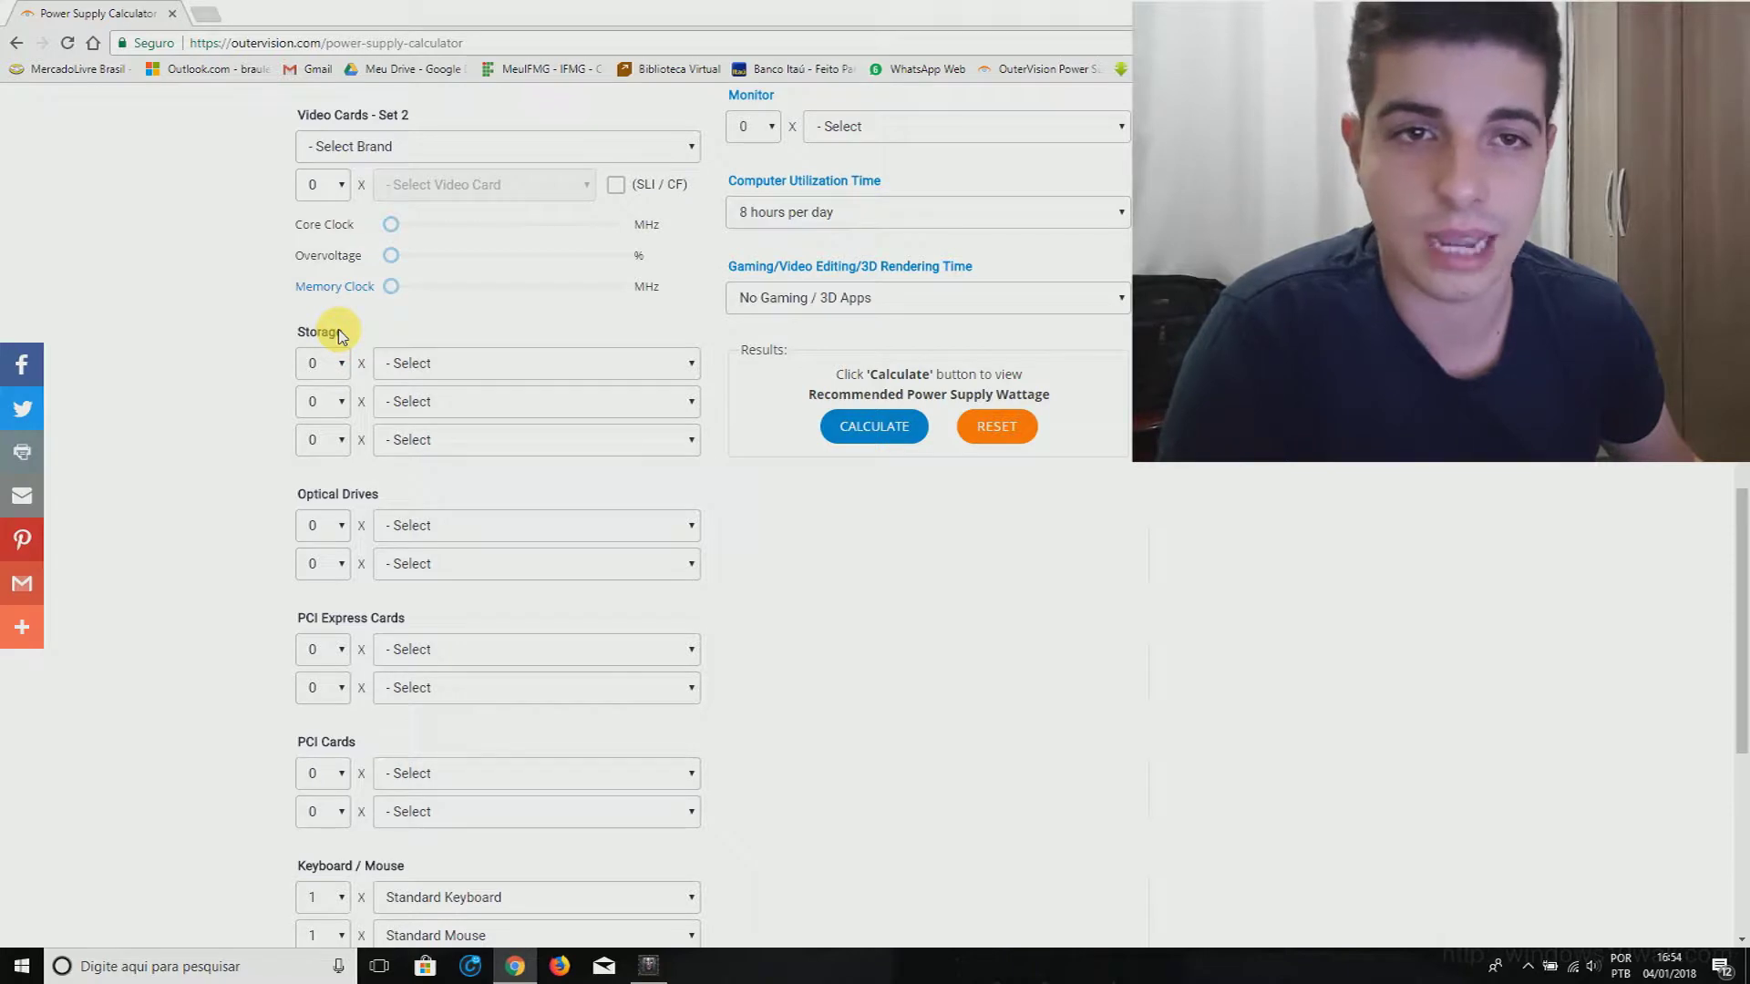
pyautogui.click(343, 363)
pyautogui.click(343, 403)
pyautogui.click(342, 402)
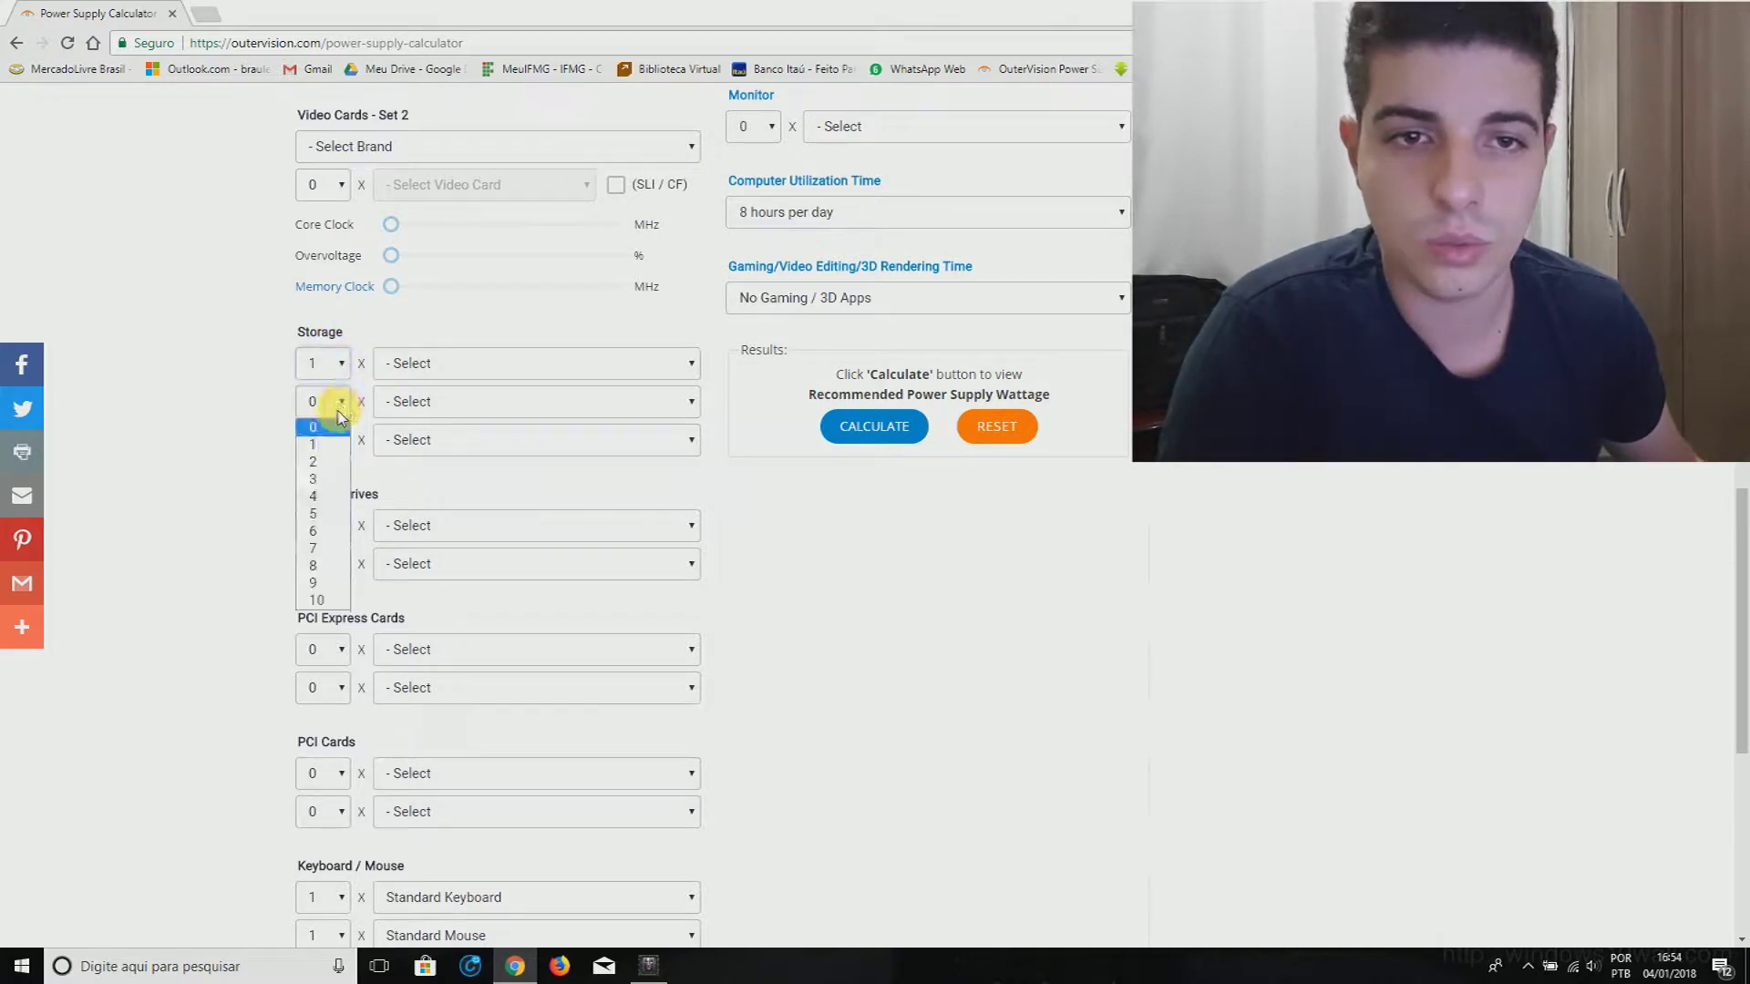
pyautogui.click(321, 459)
# - Choose SSD as the drive type in the first storage row and SATA 7.2K RPM in the second
pyautogui.click(439, 363)
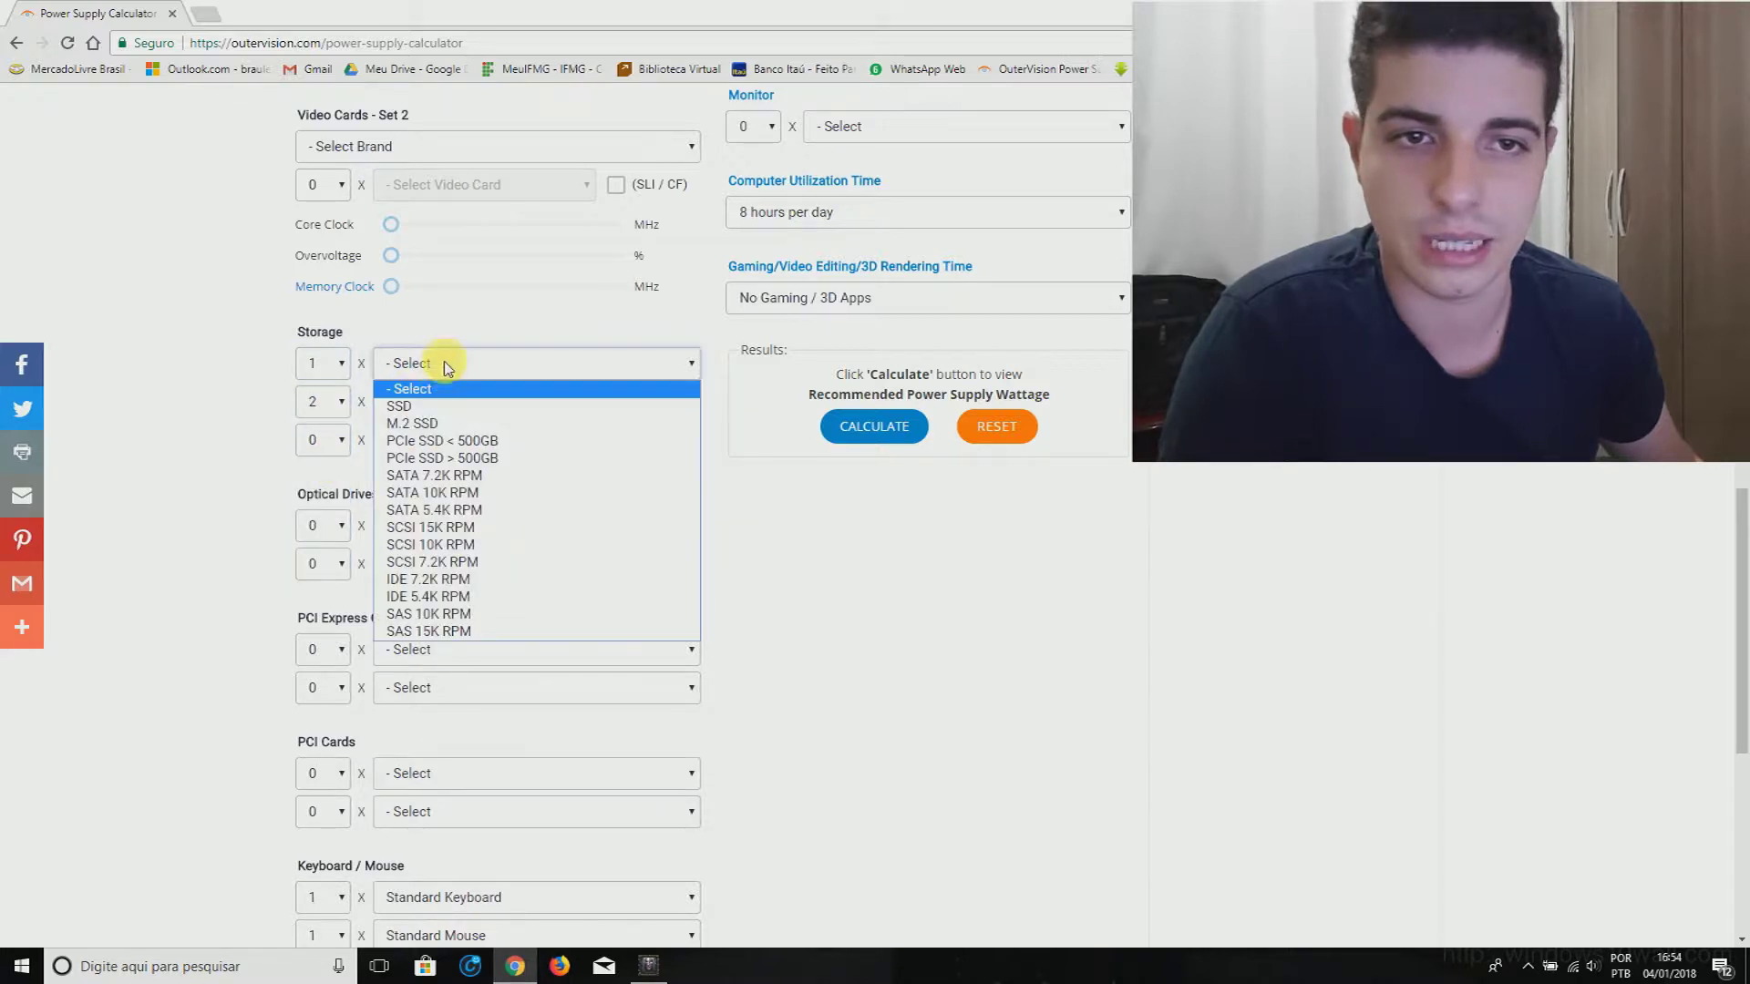
pyautogui.click(453, 406)
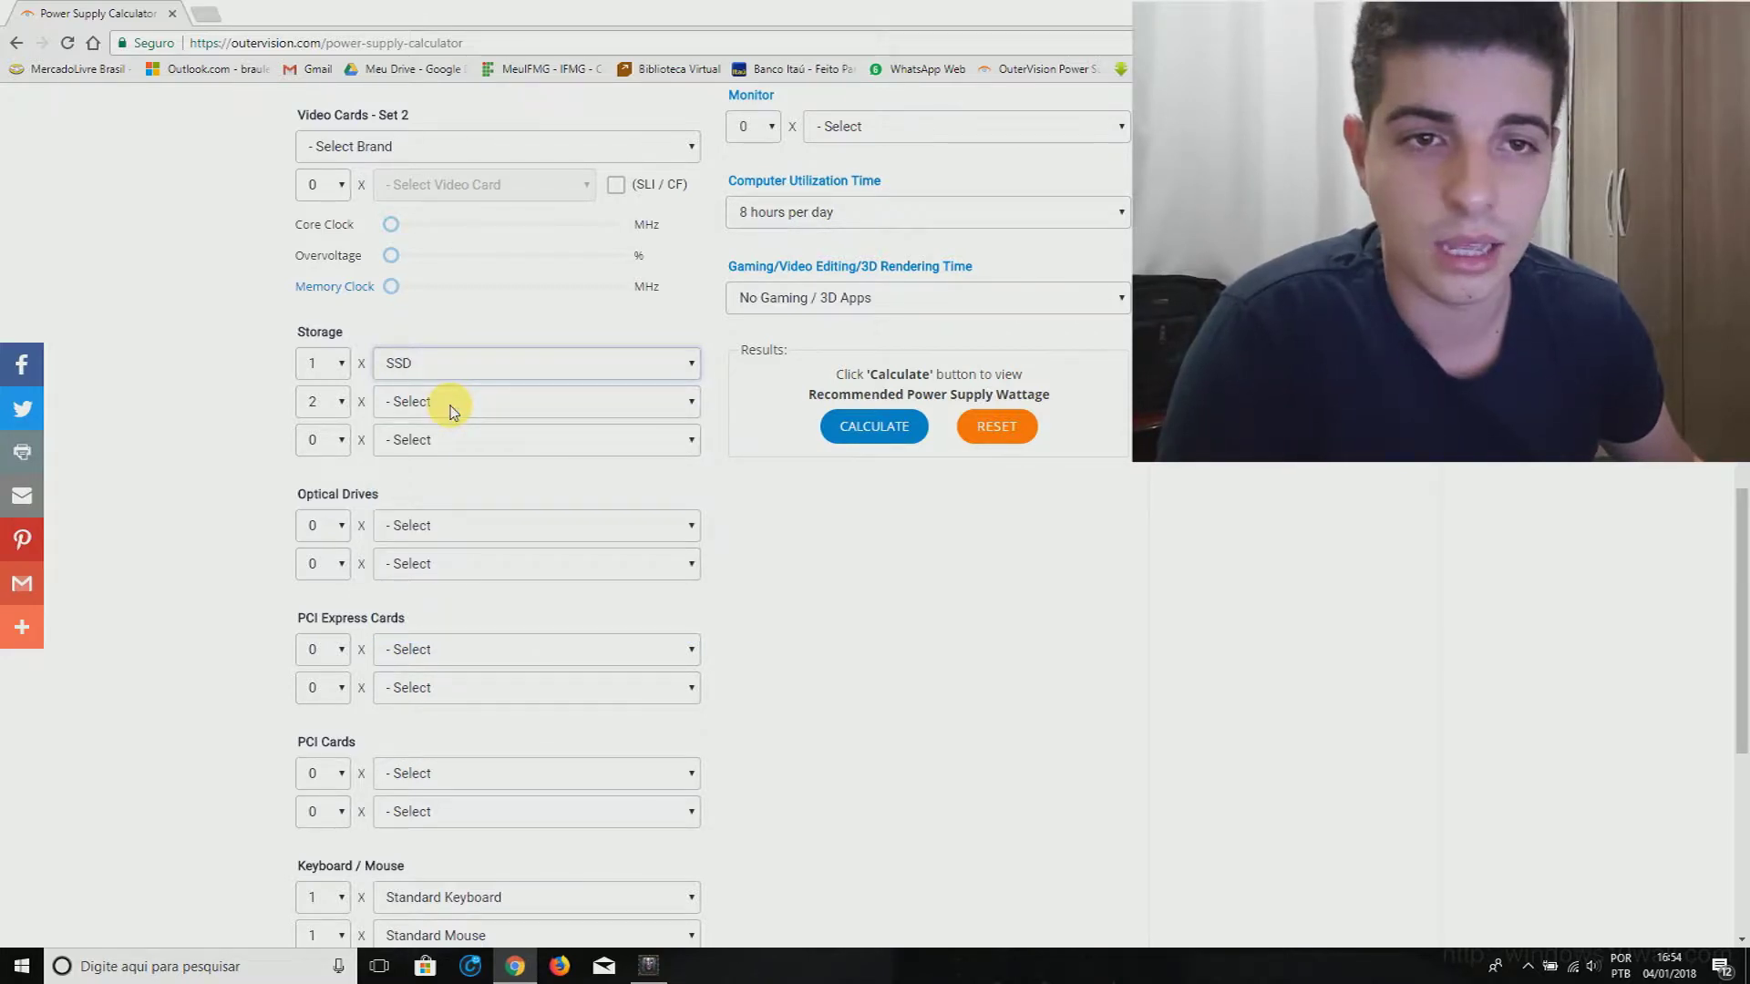
pyautogui.click(452, 407)
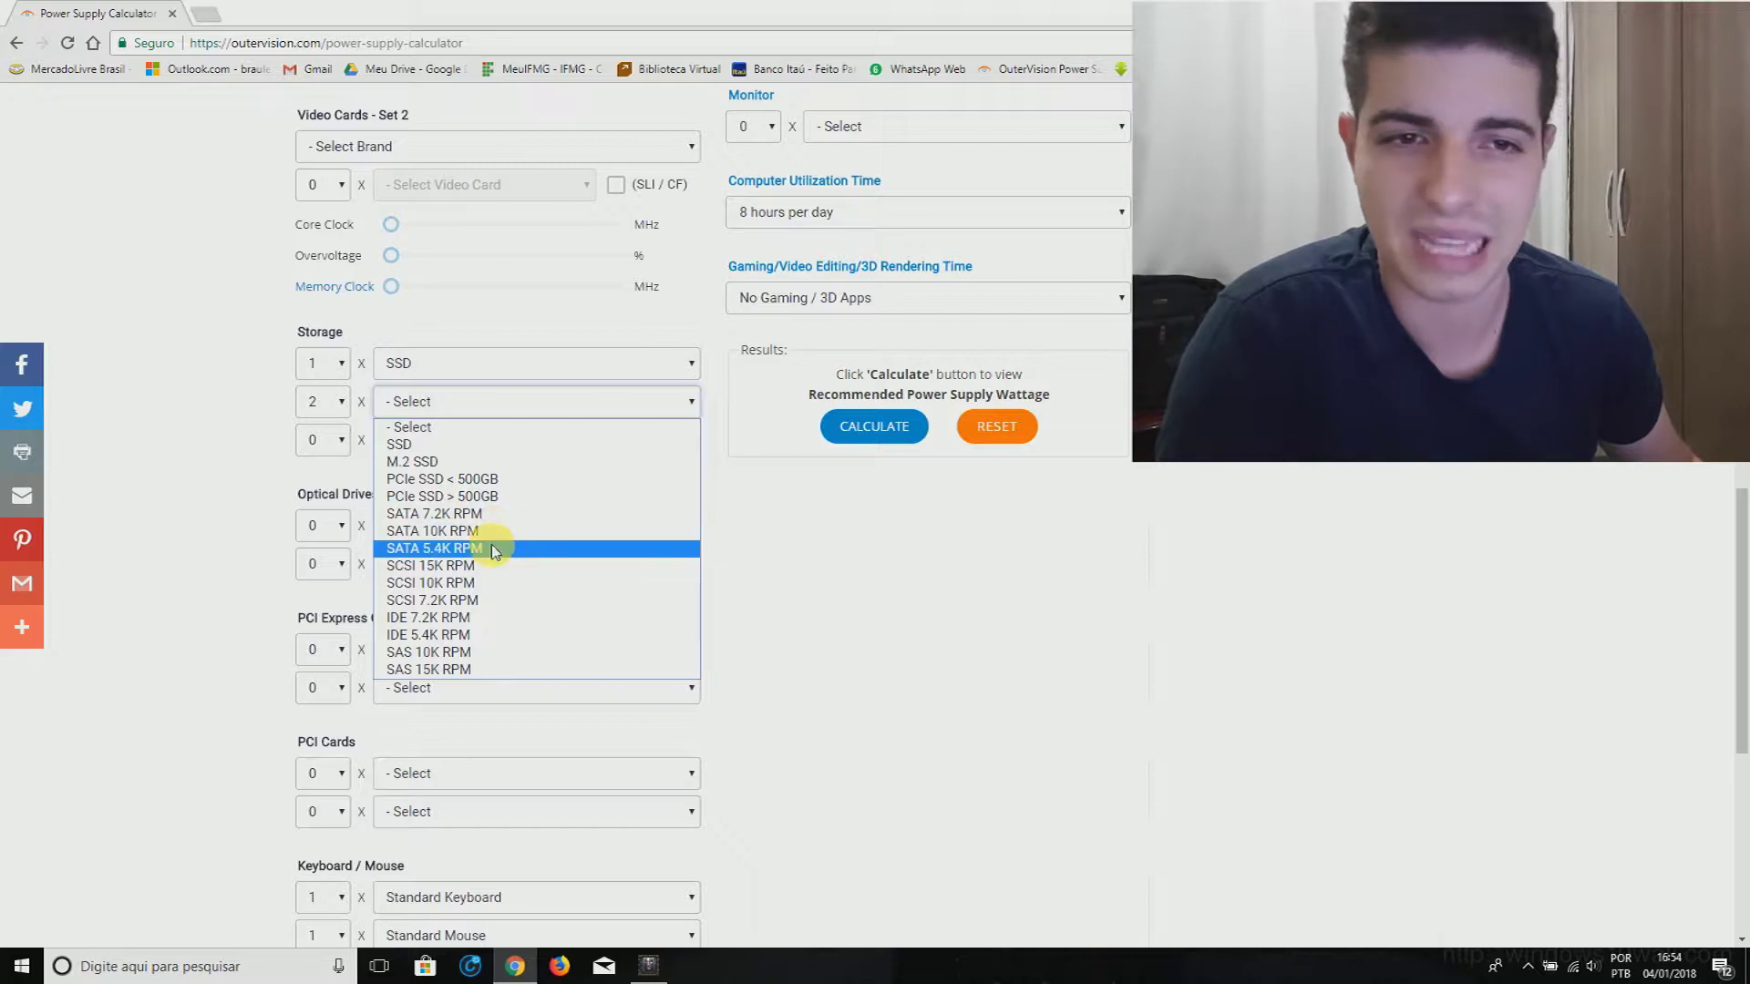
pyautogui.click(493, 513)
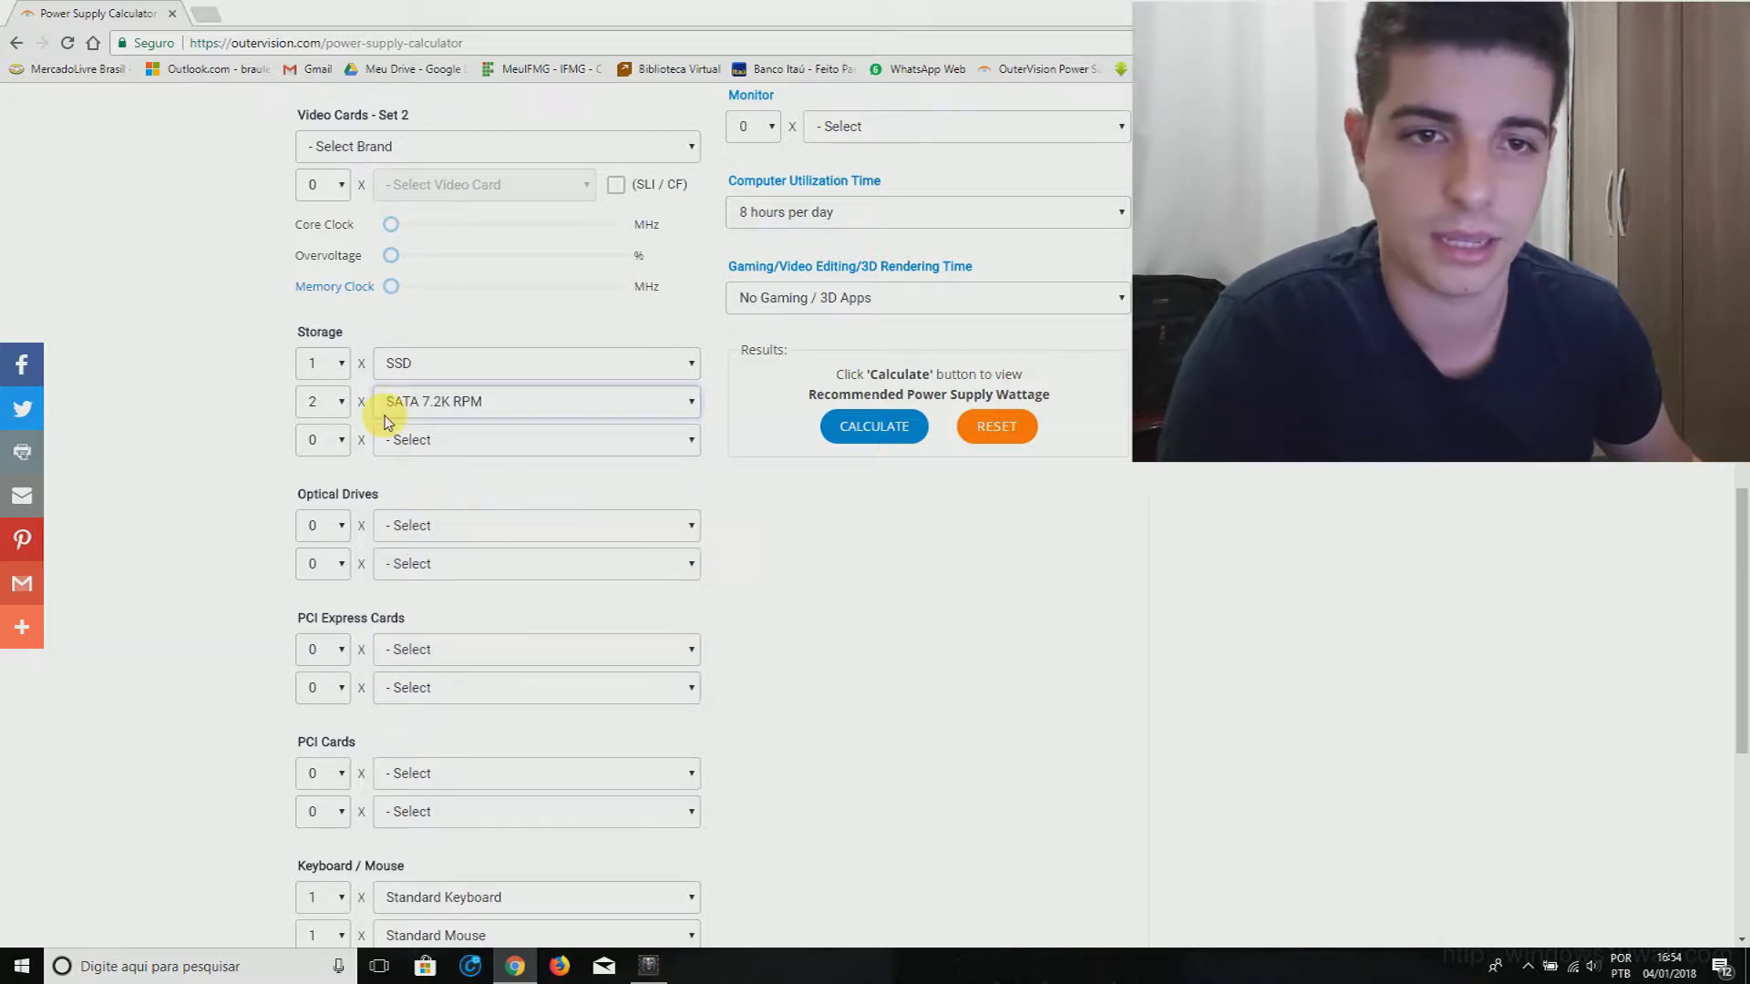
pyautogui.scroll(-1, 228, 470)
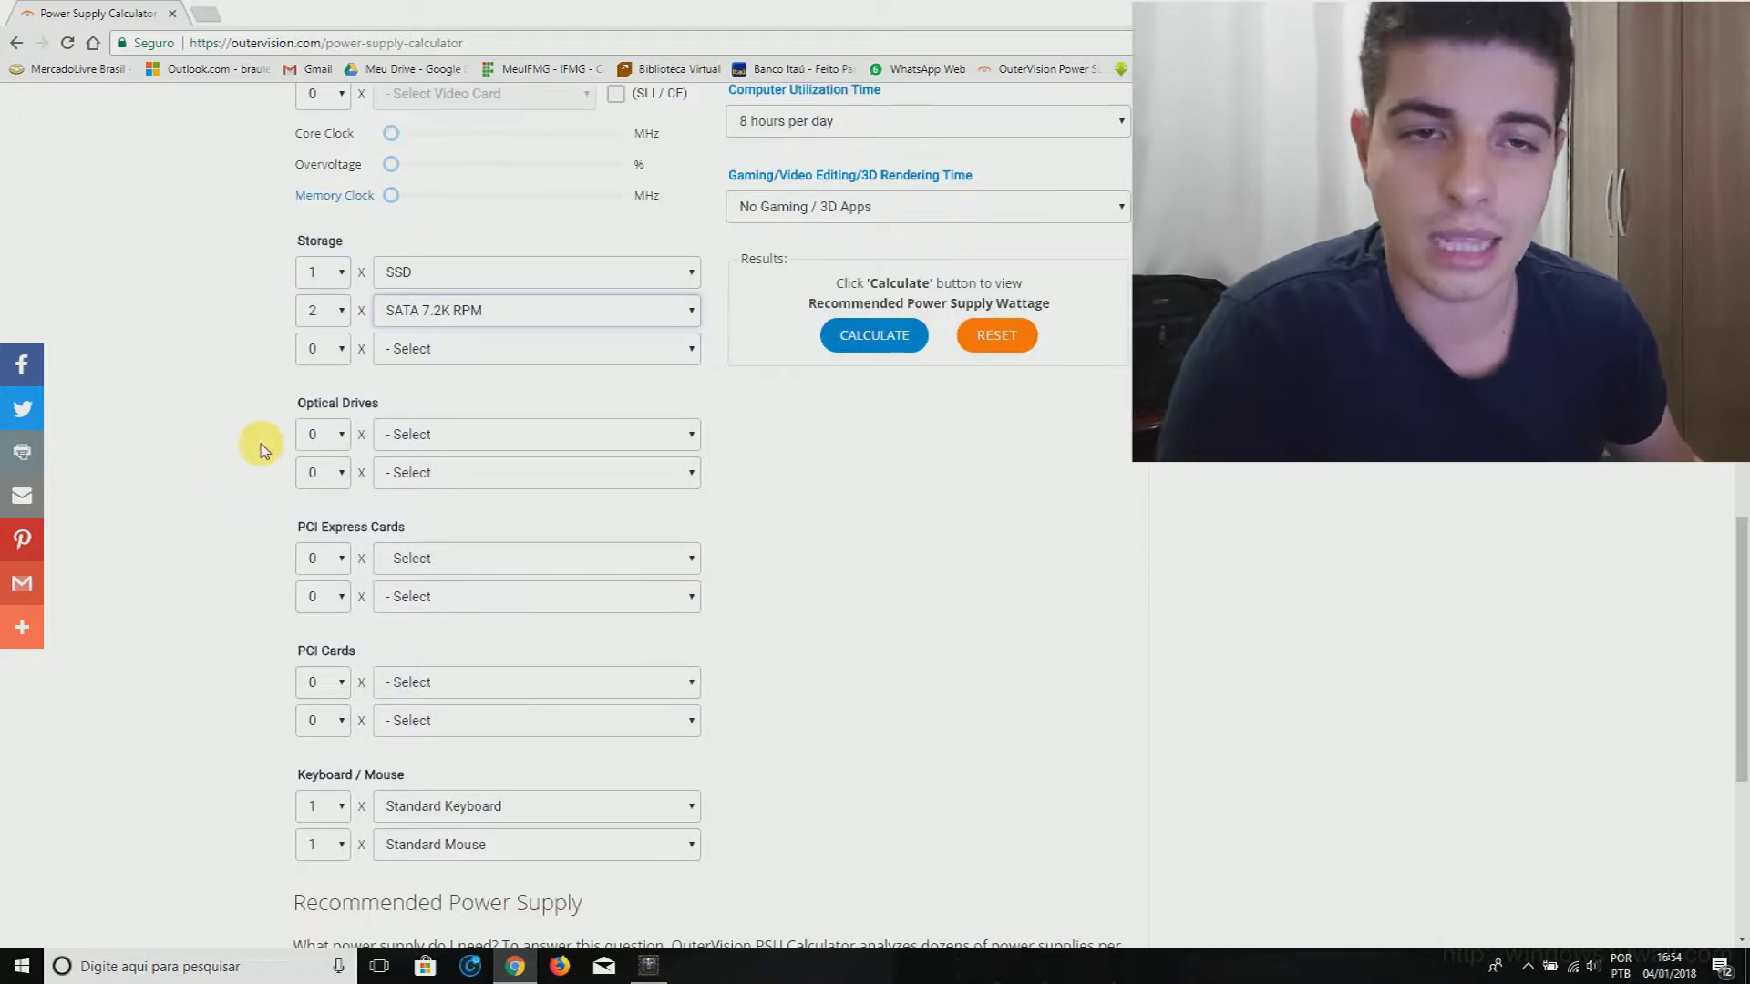
# - Examine the device options offered for Optical Drives, PCI Express Cards and PCI Cards
pyautogui.click(387, 440)
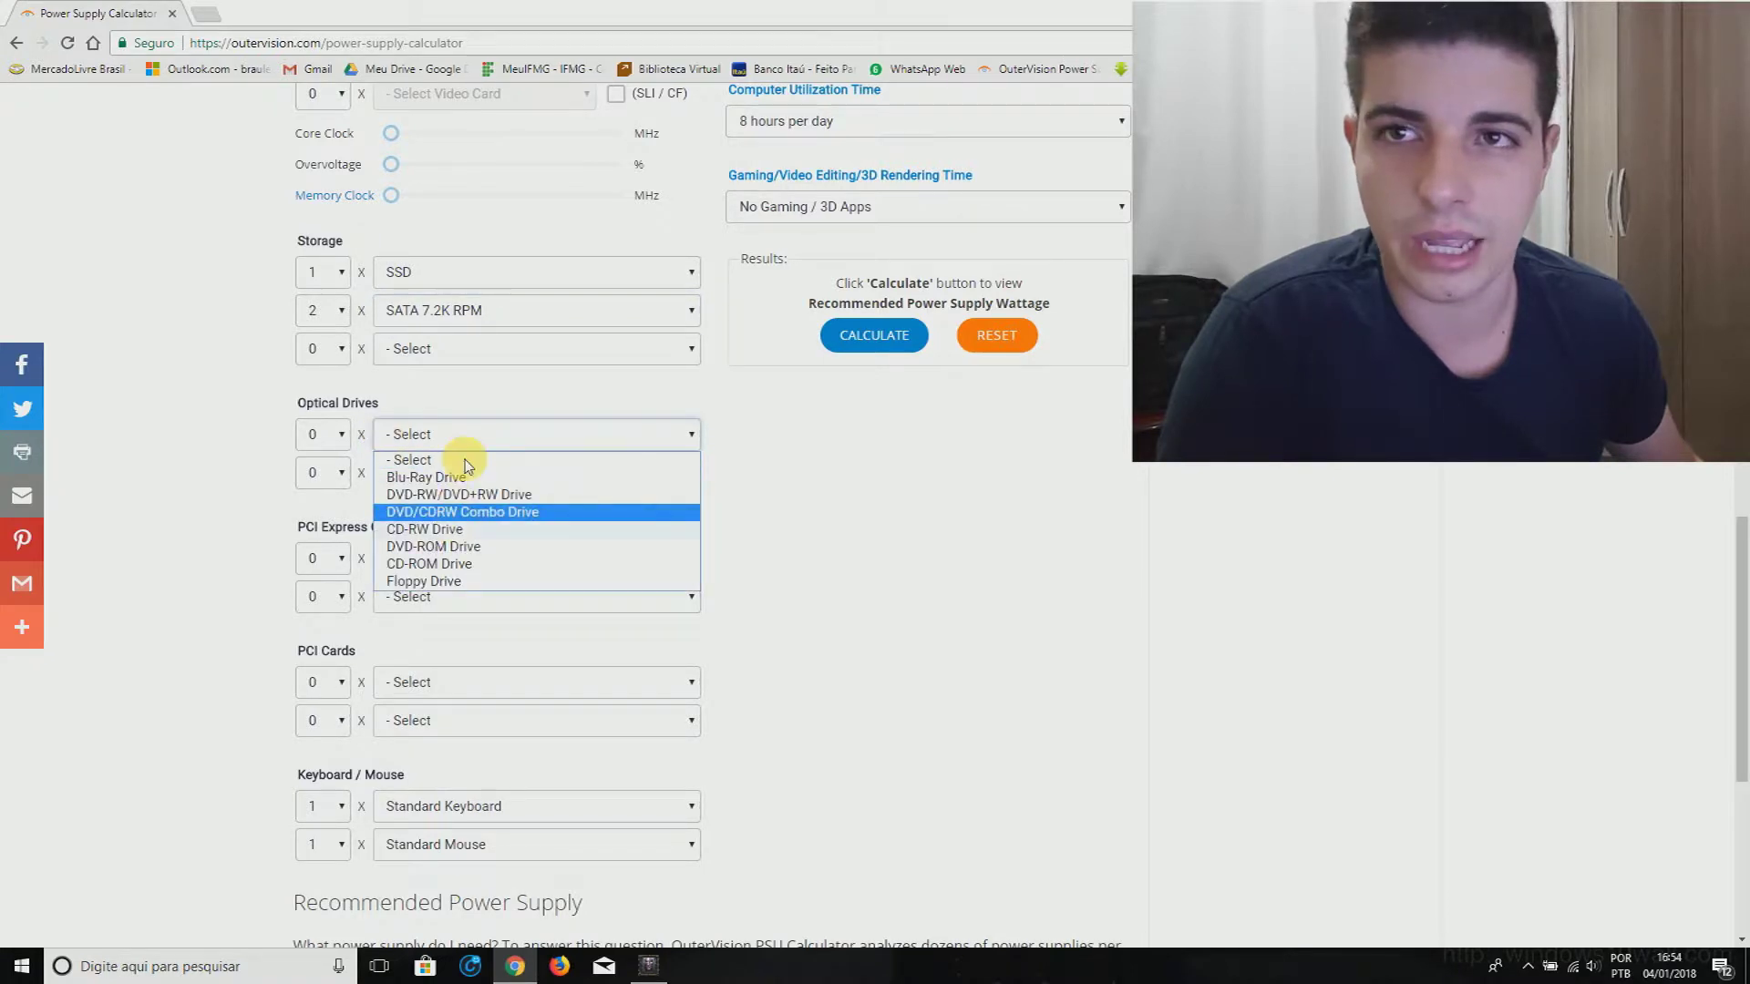
pyautogui.click(237, 440)
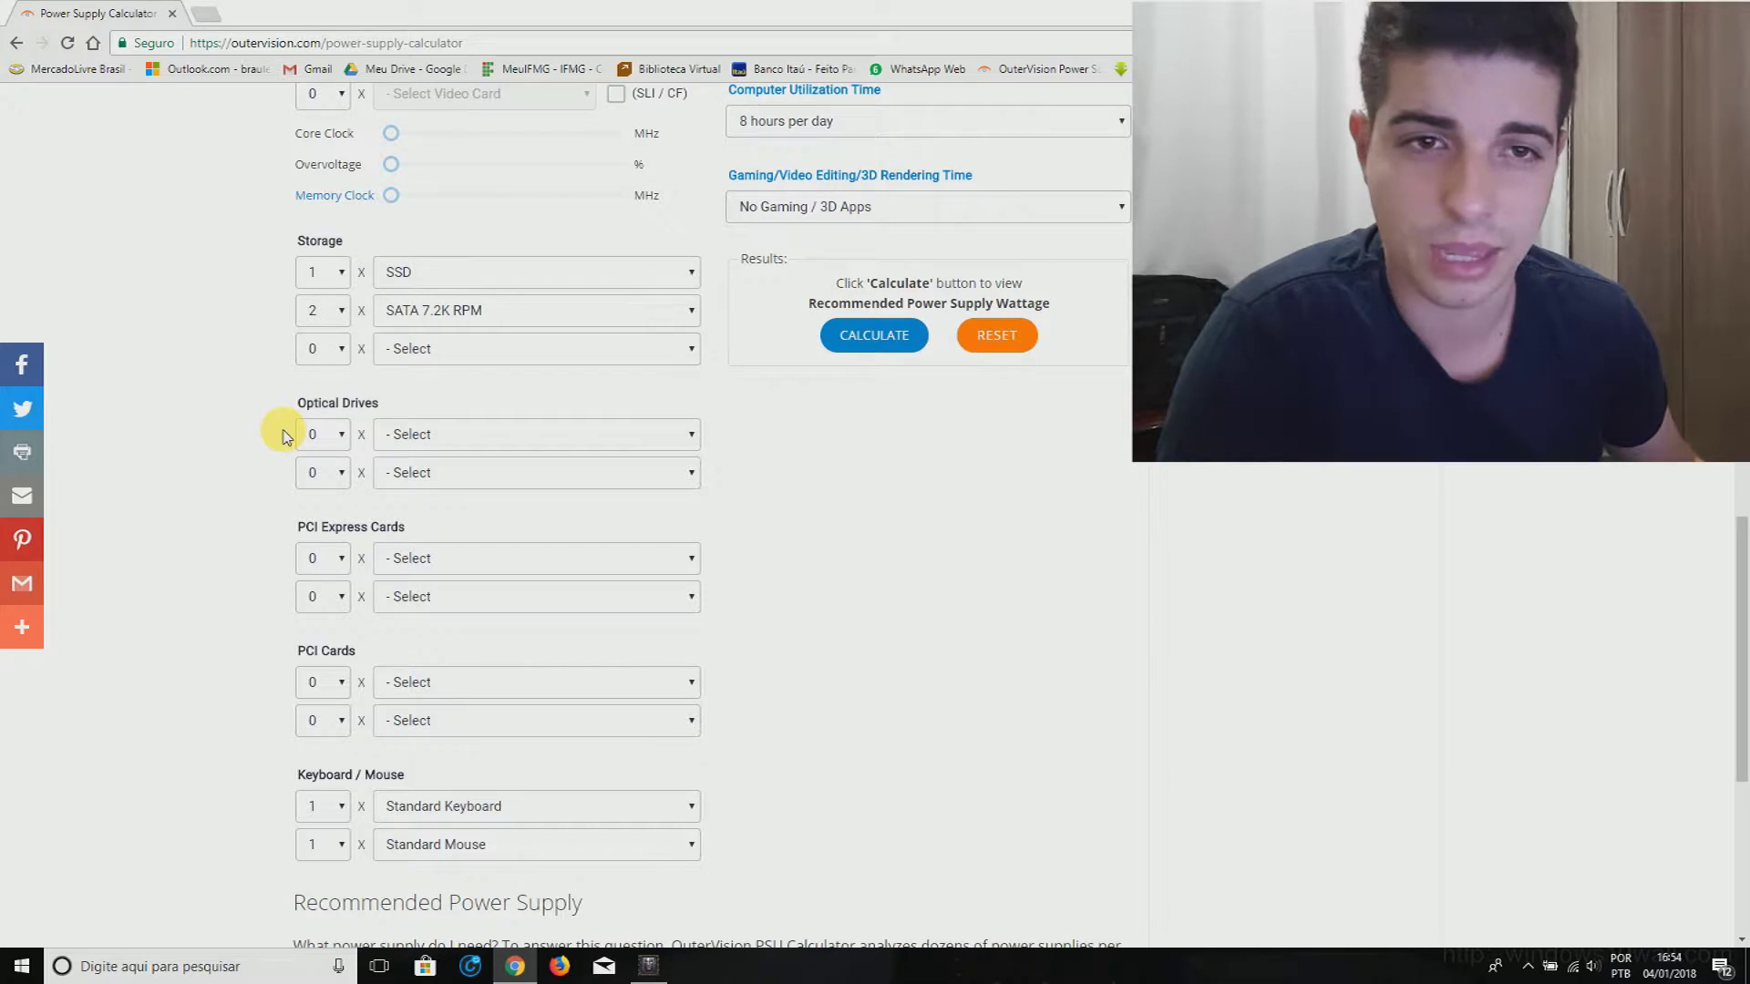
pyautogui.scroll(-1, 166, 378)
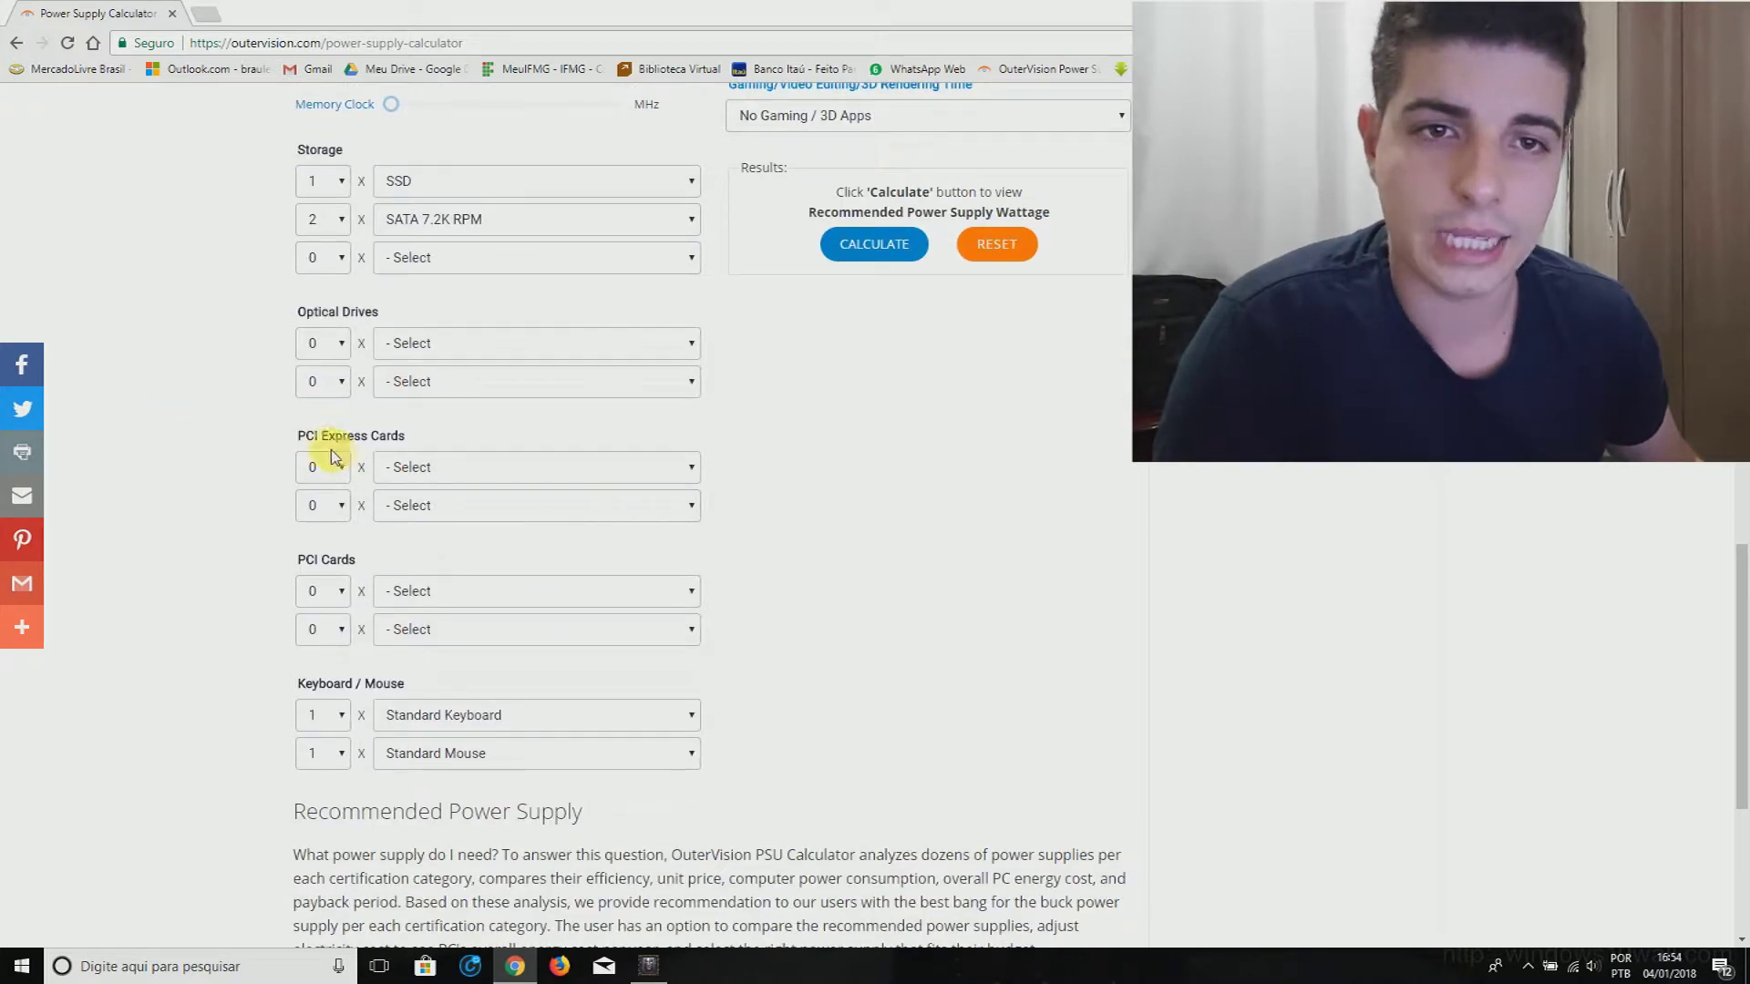
pyautogui.moveTo(298, 437); pyautogui.dragTo(419, 440)
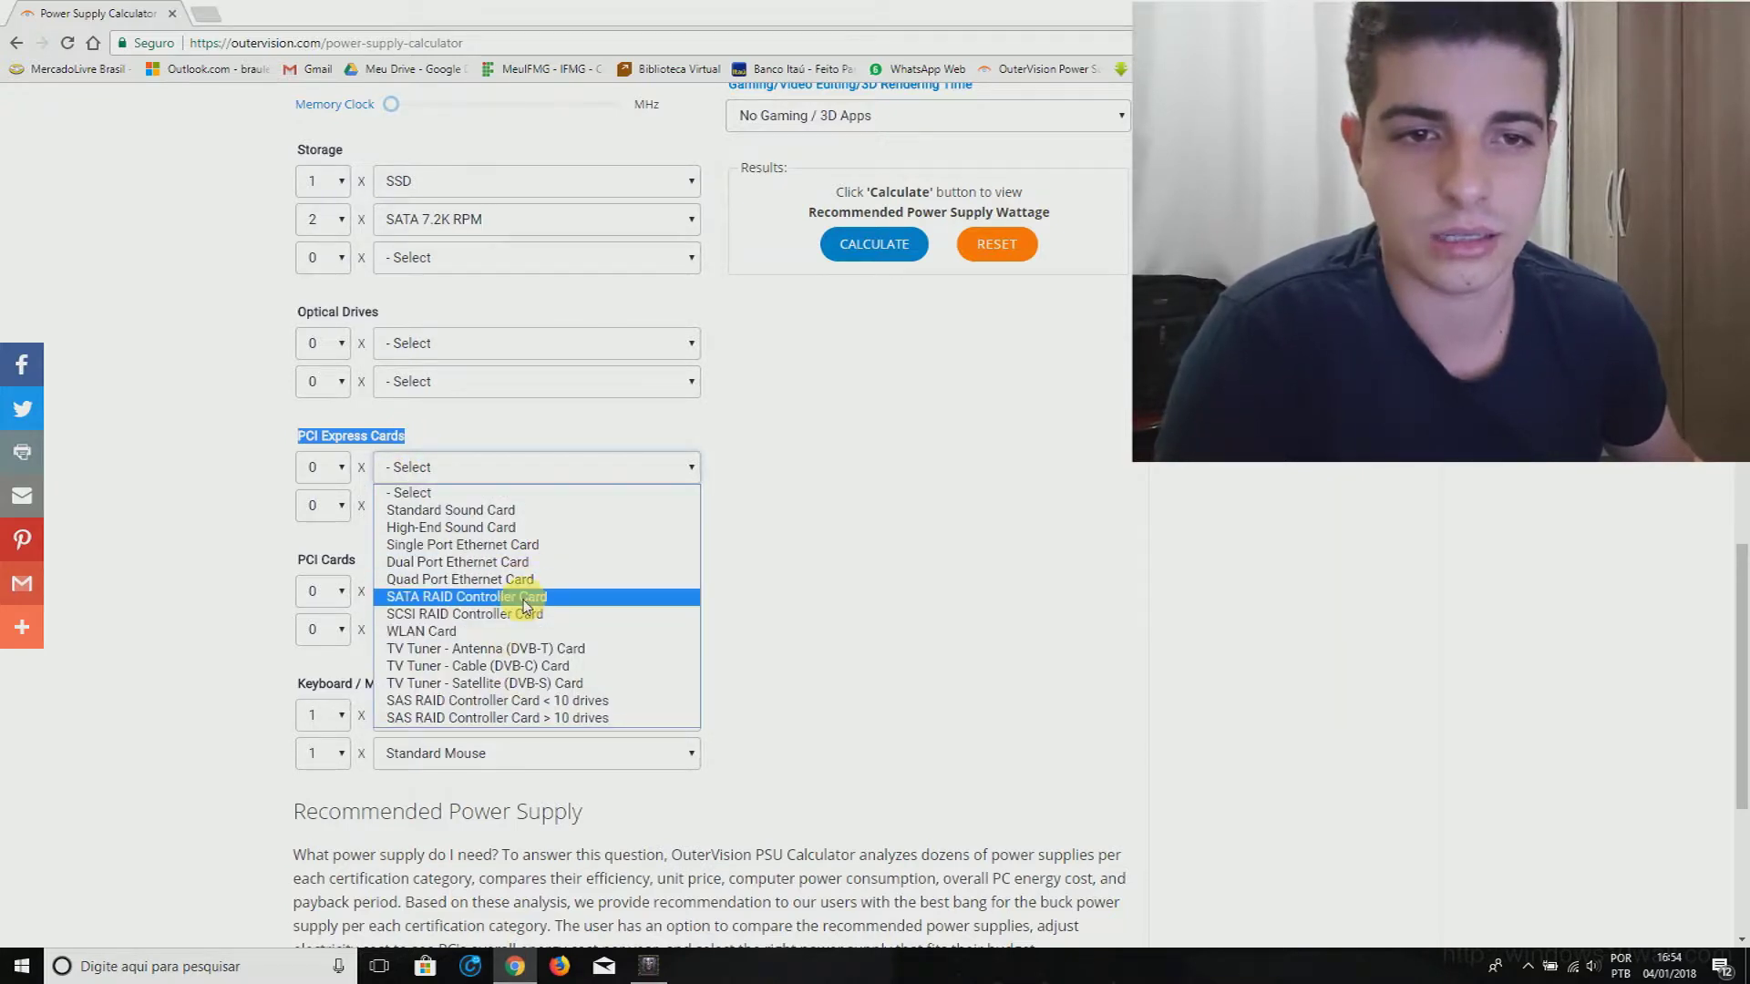
pyautogui.click(624, 456)
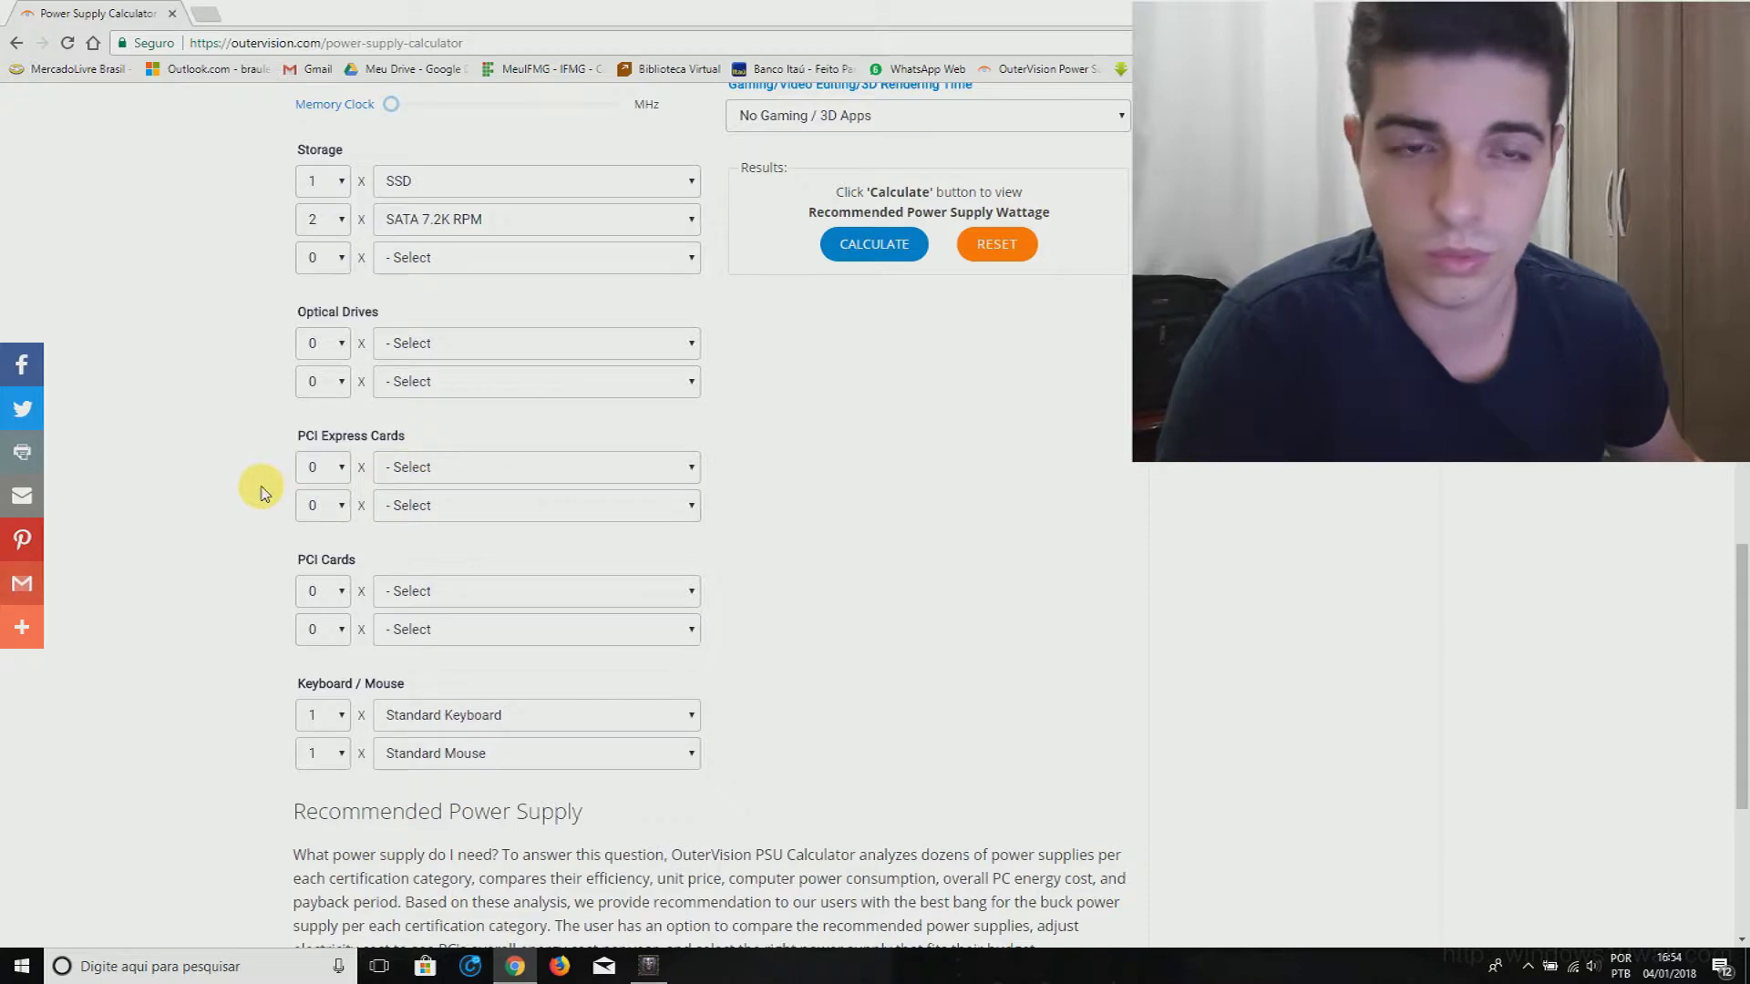
pyautogui.scroll(-1, 262, 490)
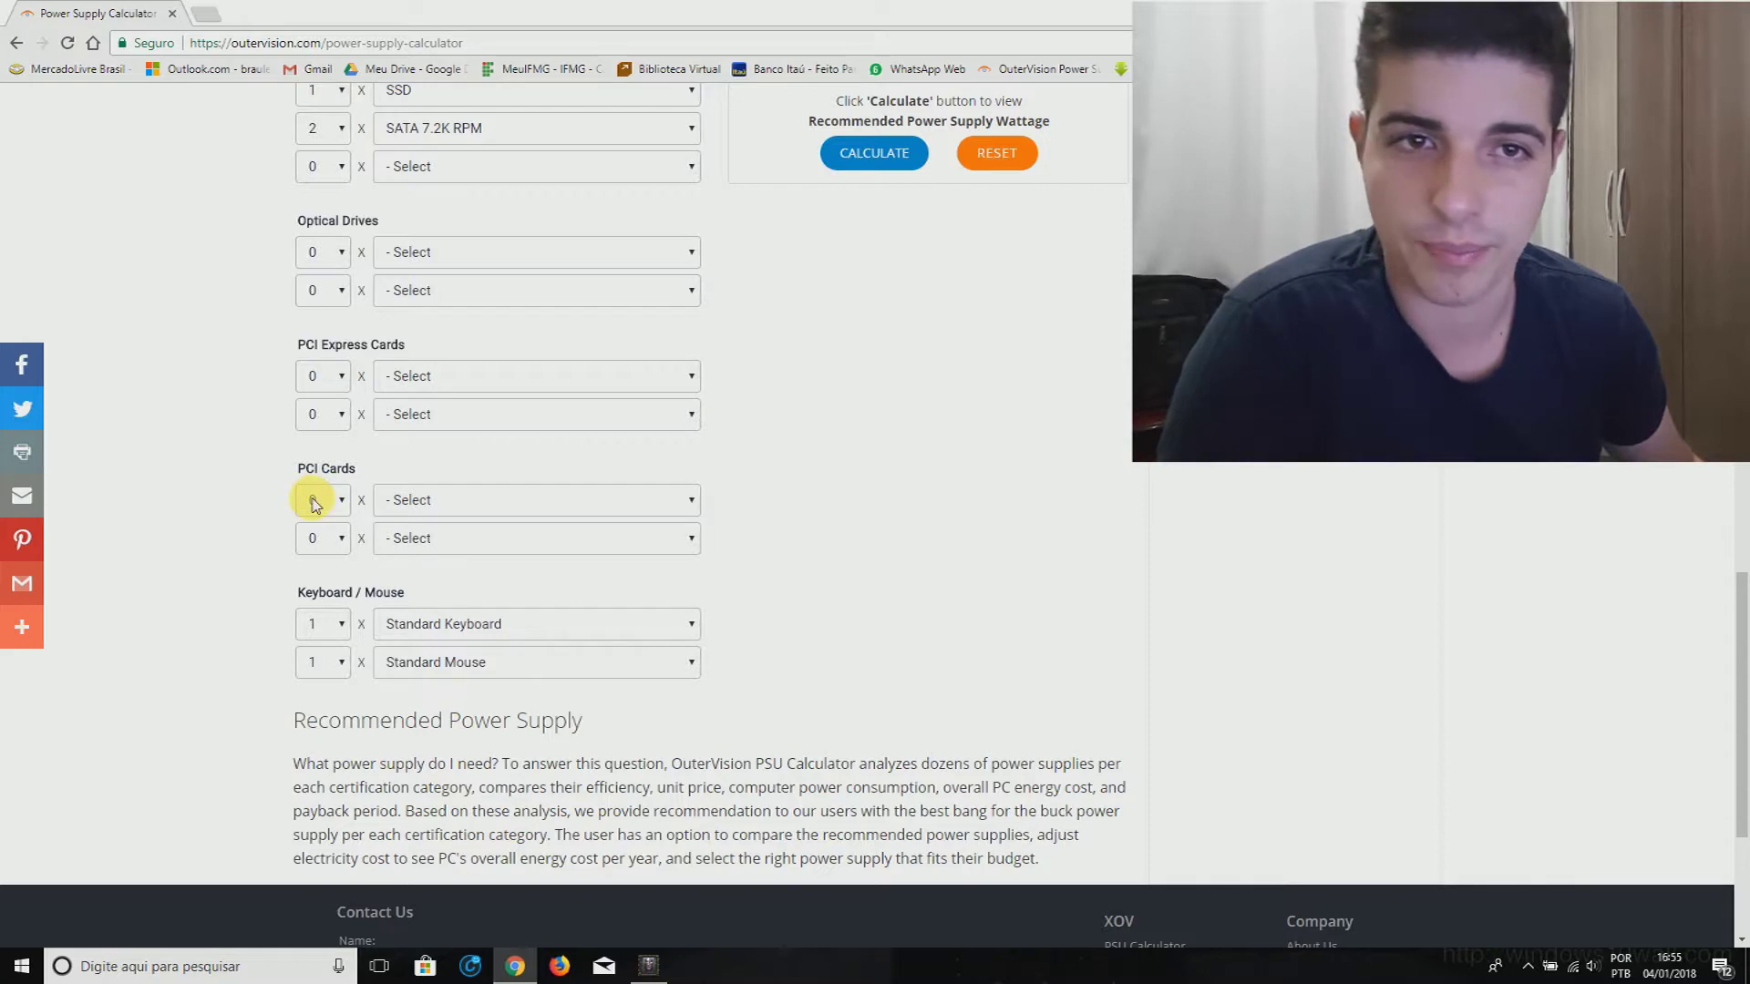
pyautogui.click(433, 500)
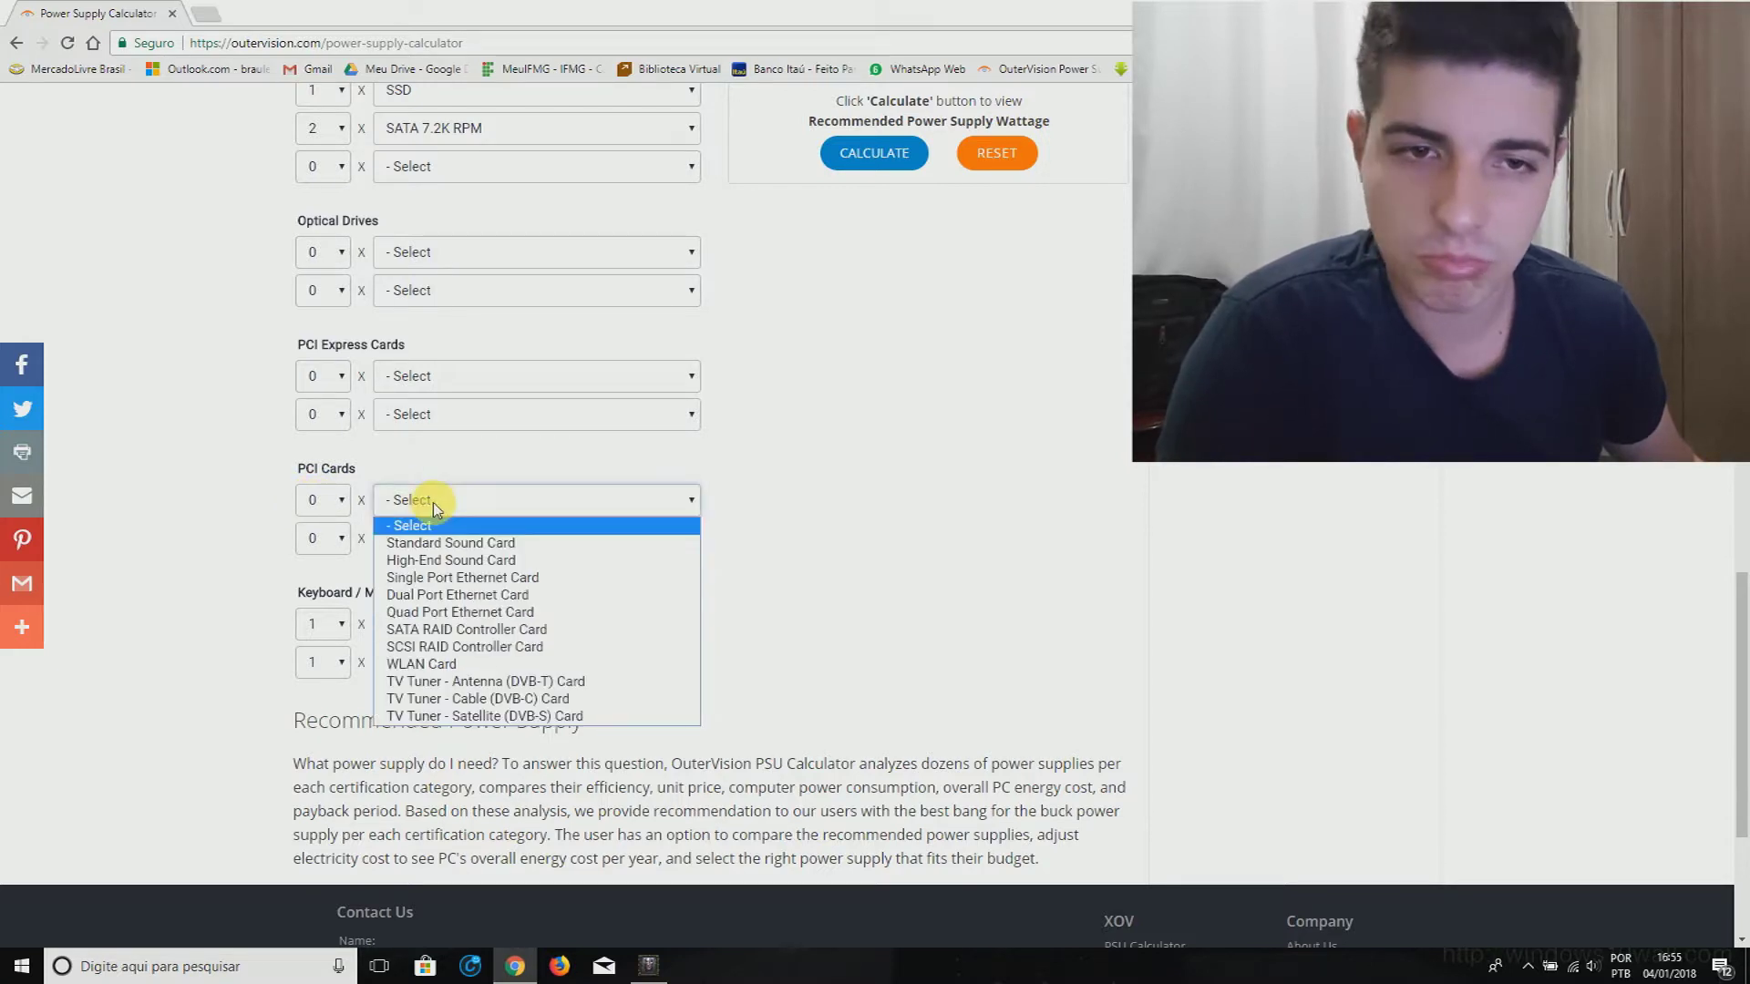
pyautogui.click(856, 479)
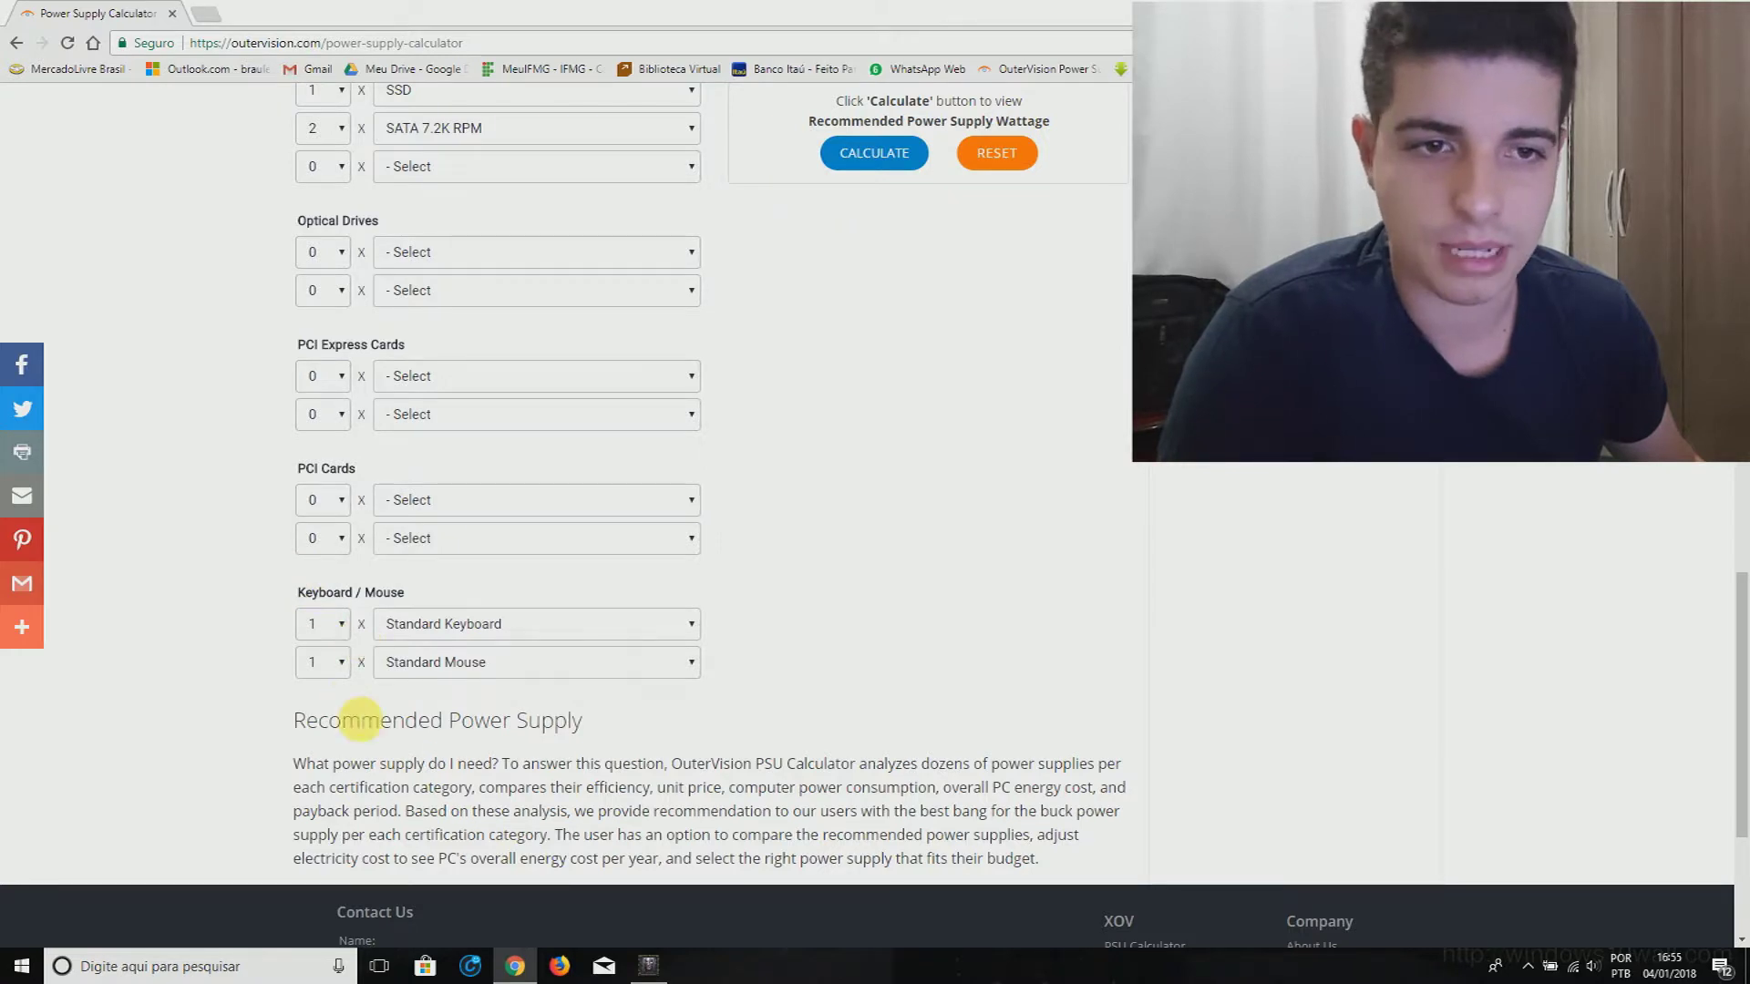
# - Change the keyboard to Gaming Keyboard and the mouse to Gaming Mouse
pyautogui.click(533, 634)
pyautogui.click(497, 684)
pyautogui.click(483, 663)
pyautogui.click(472, 720)
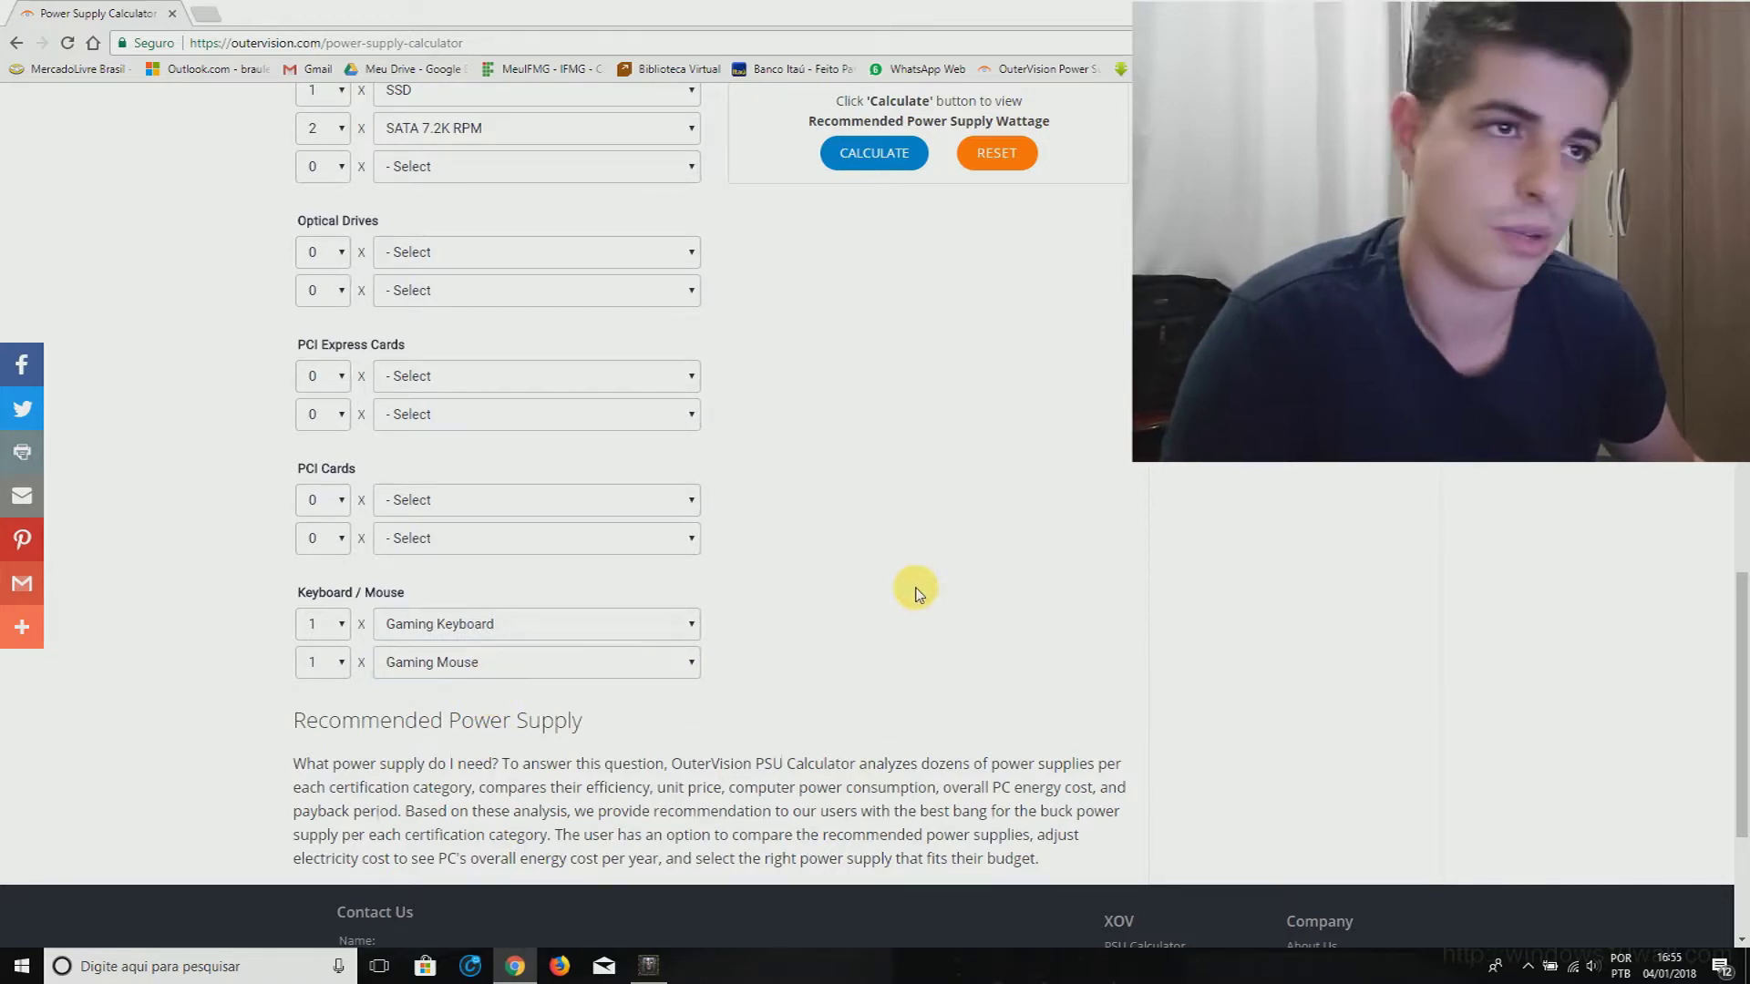
# - Set the Other Devices quantities to 4 in the first row, 2 in the second and 4 in the third
pyautogui.scroll(8, 917, 593)
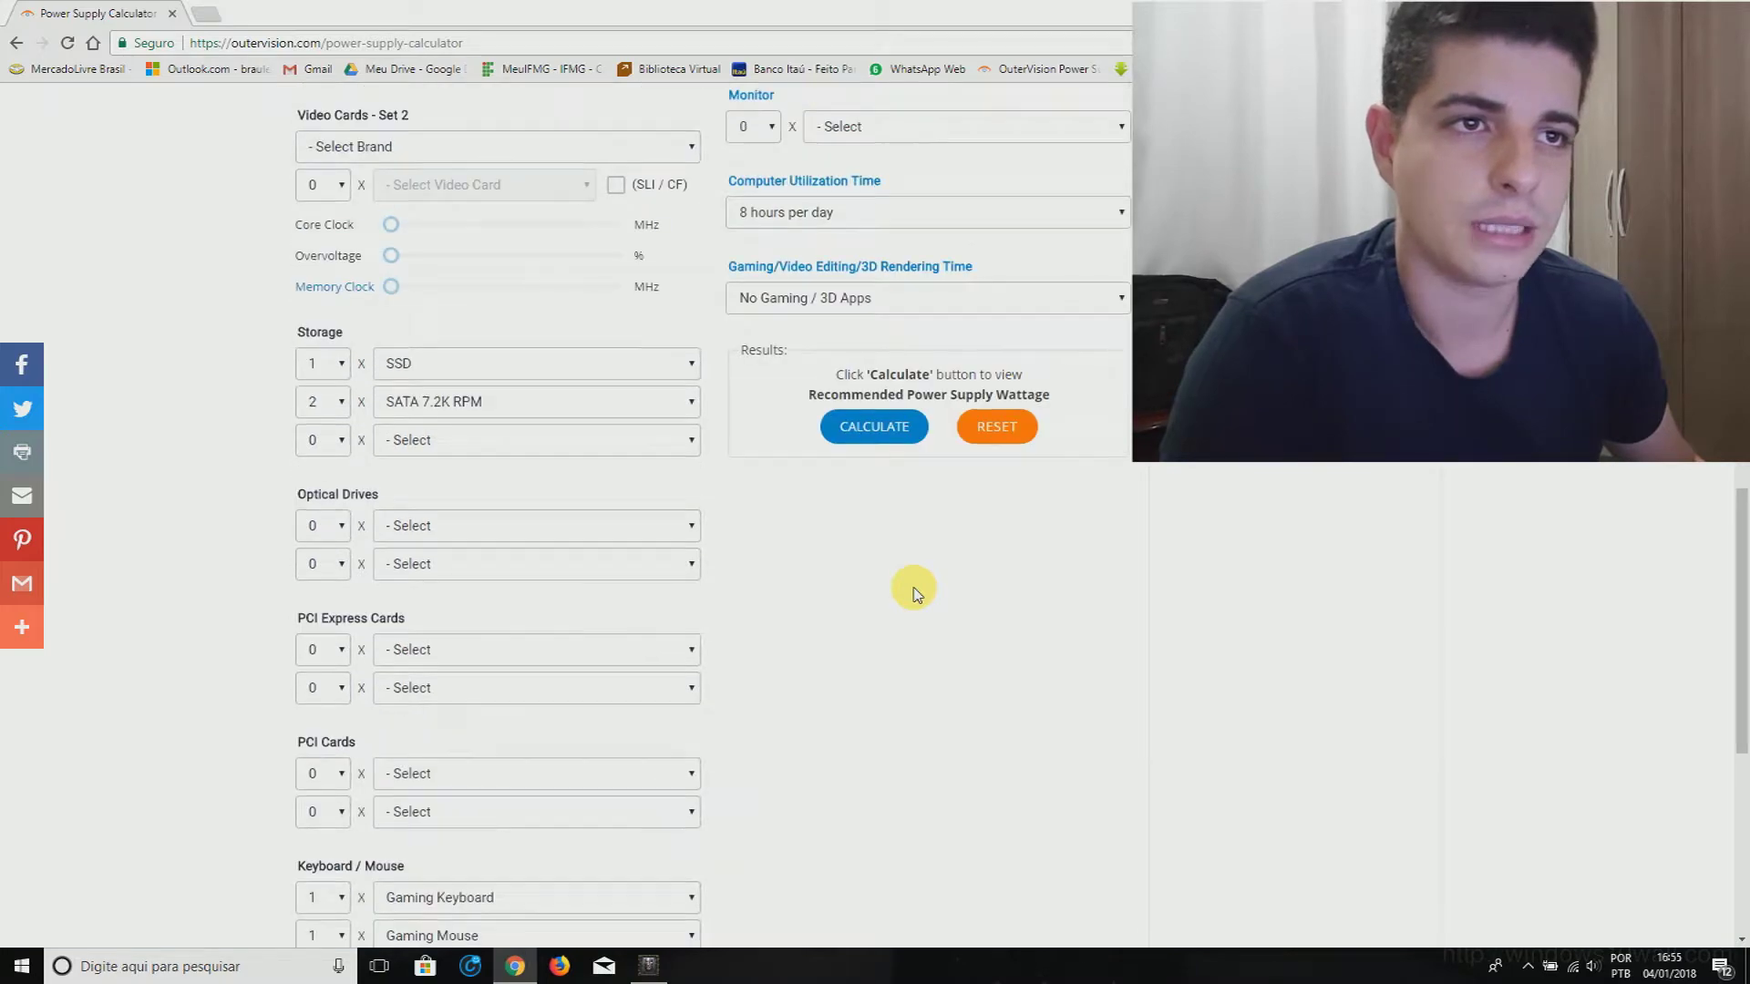
pyautogui.moveTo(835, 641)
pyautogui.scroll(5, 835, 640)
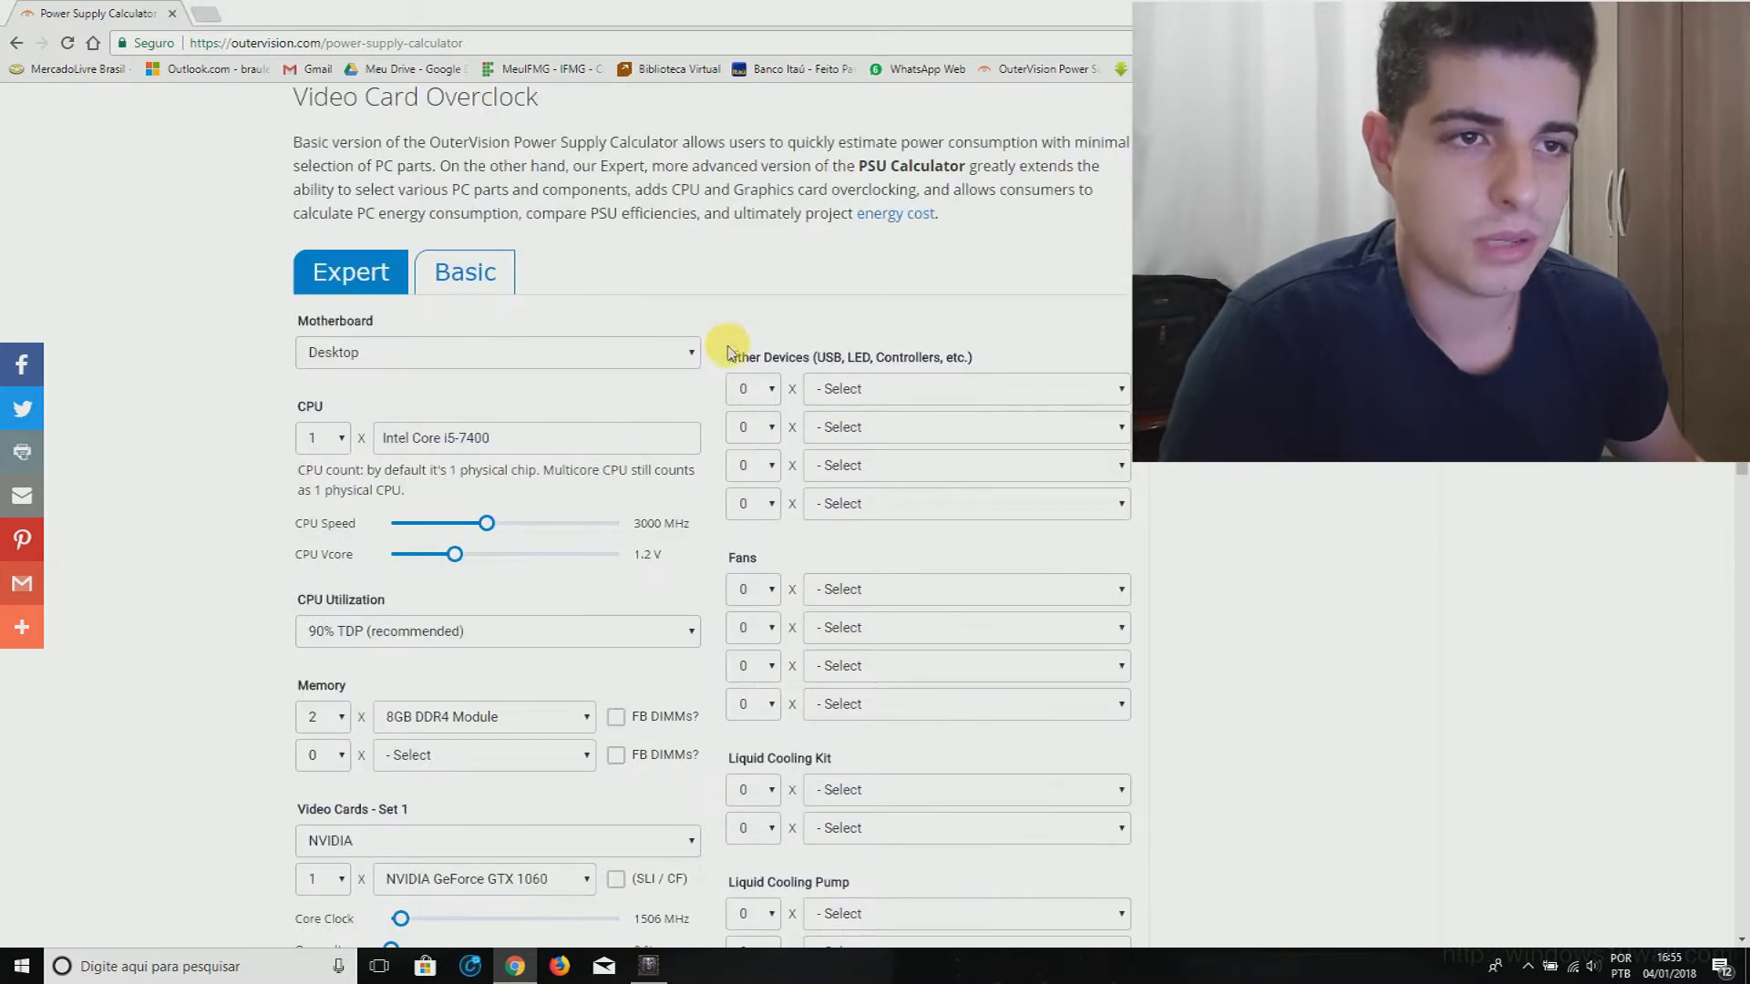
pyautogui.moveTo(727, 360); pyautogui.dragTo(976, 343)
pyautogui.click(976, 345)
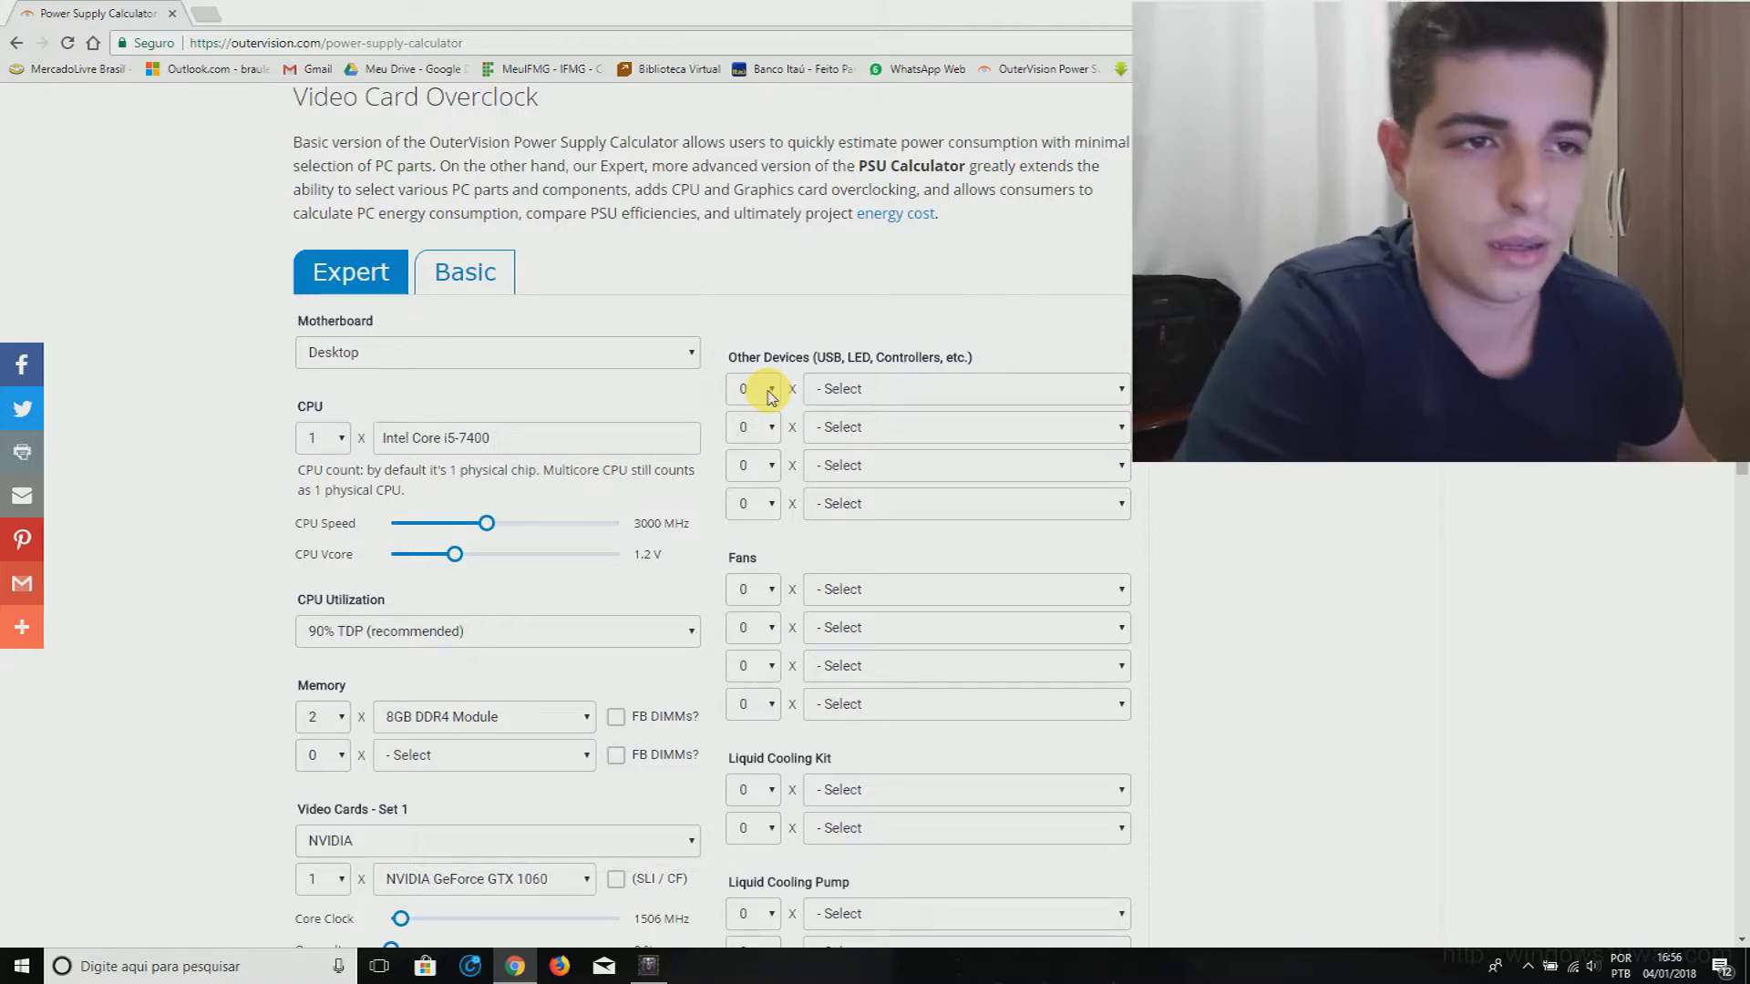
pyautogui.click(770, 392)
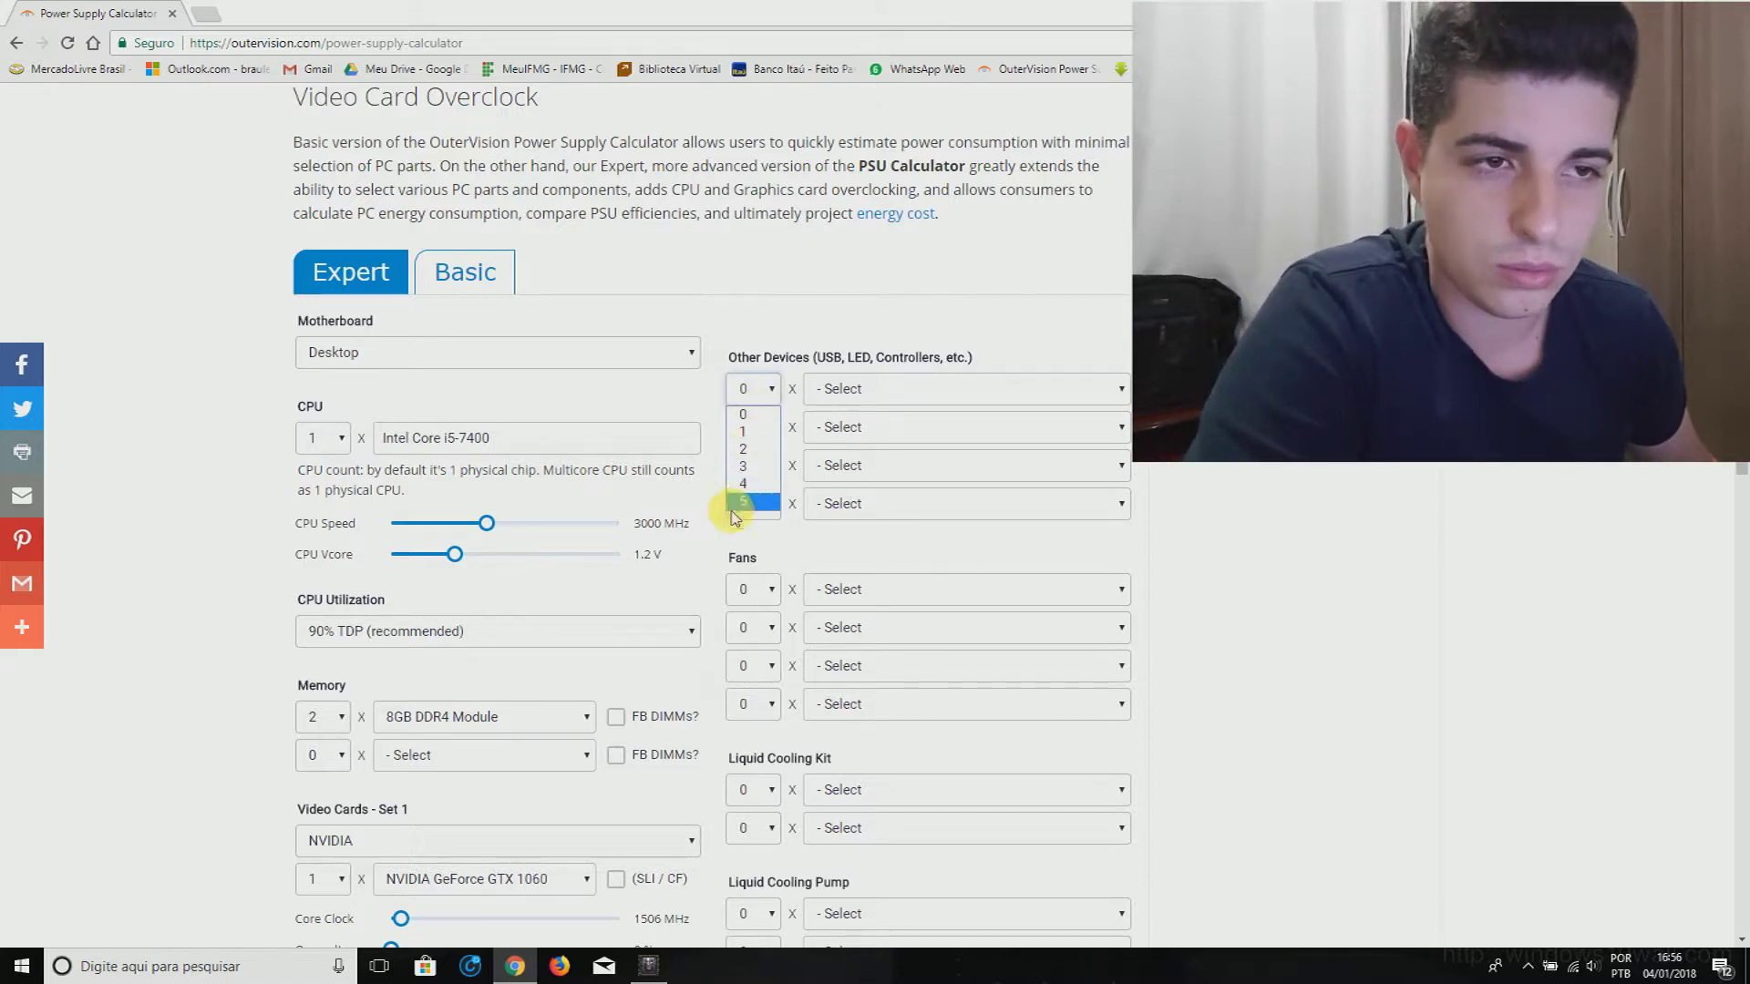
pyautogui.click(739, 483)
pyautogui.click(770, 426)
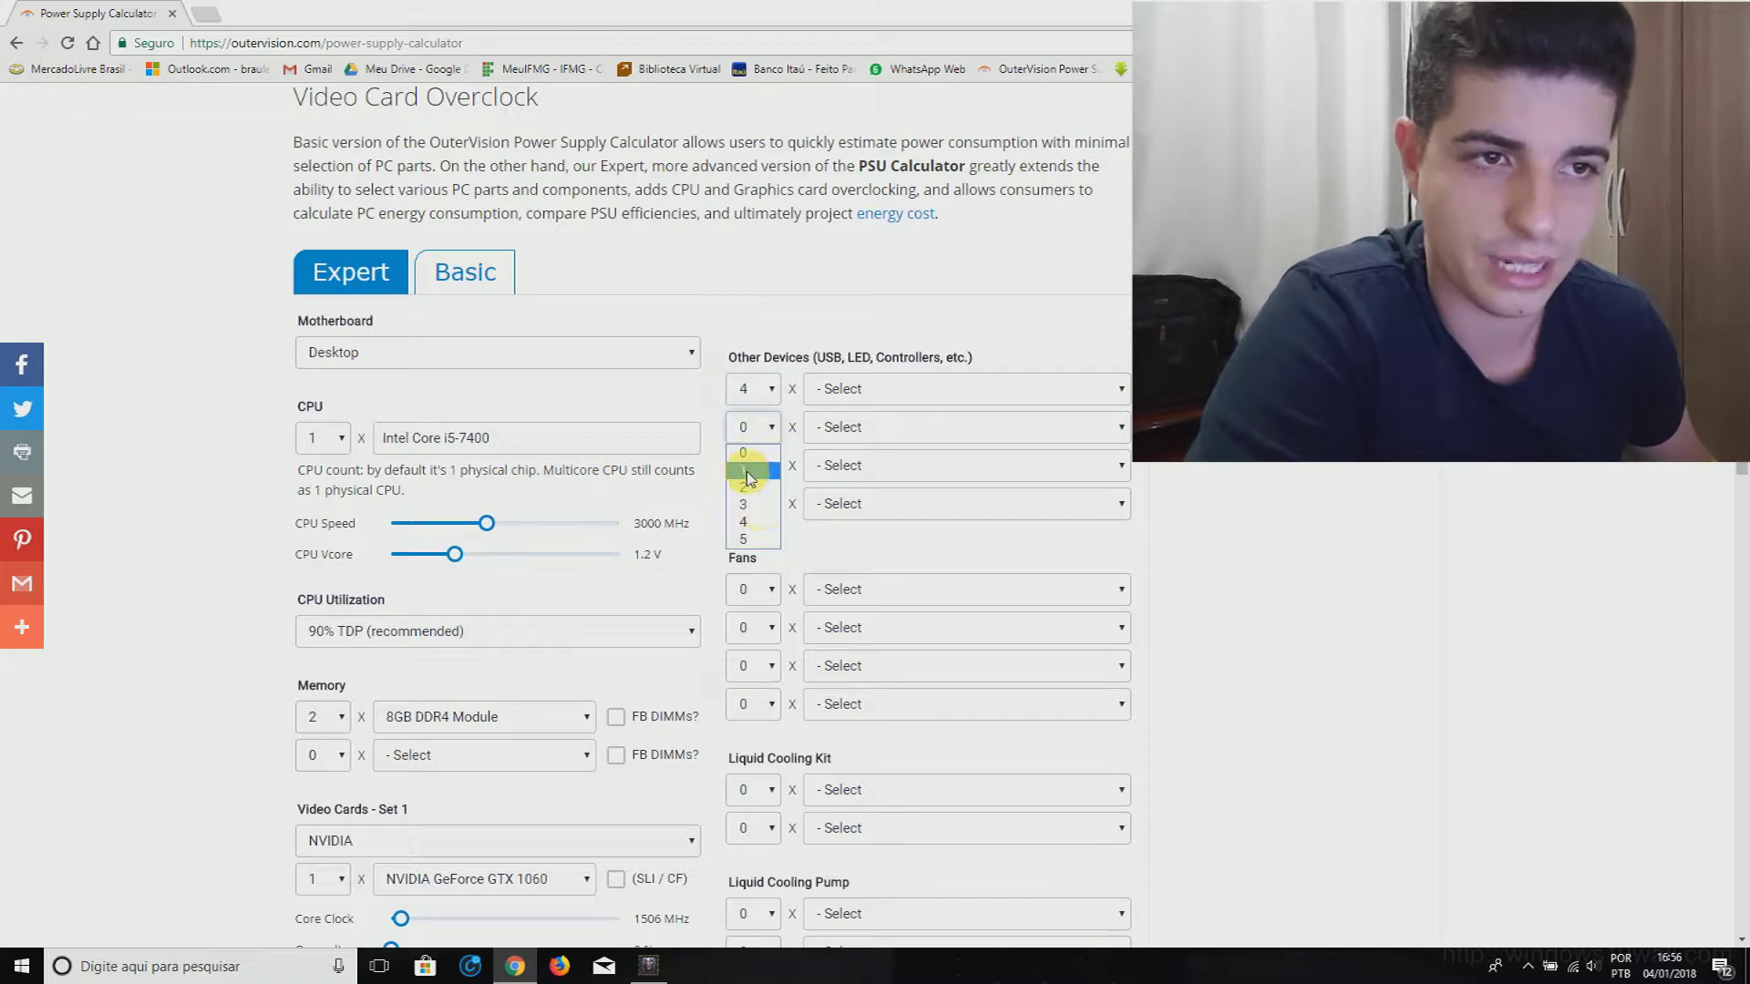
pyautogui.click(739, 486)
pyautogui.click(752, 465)
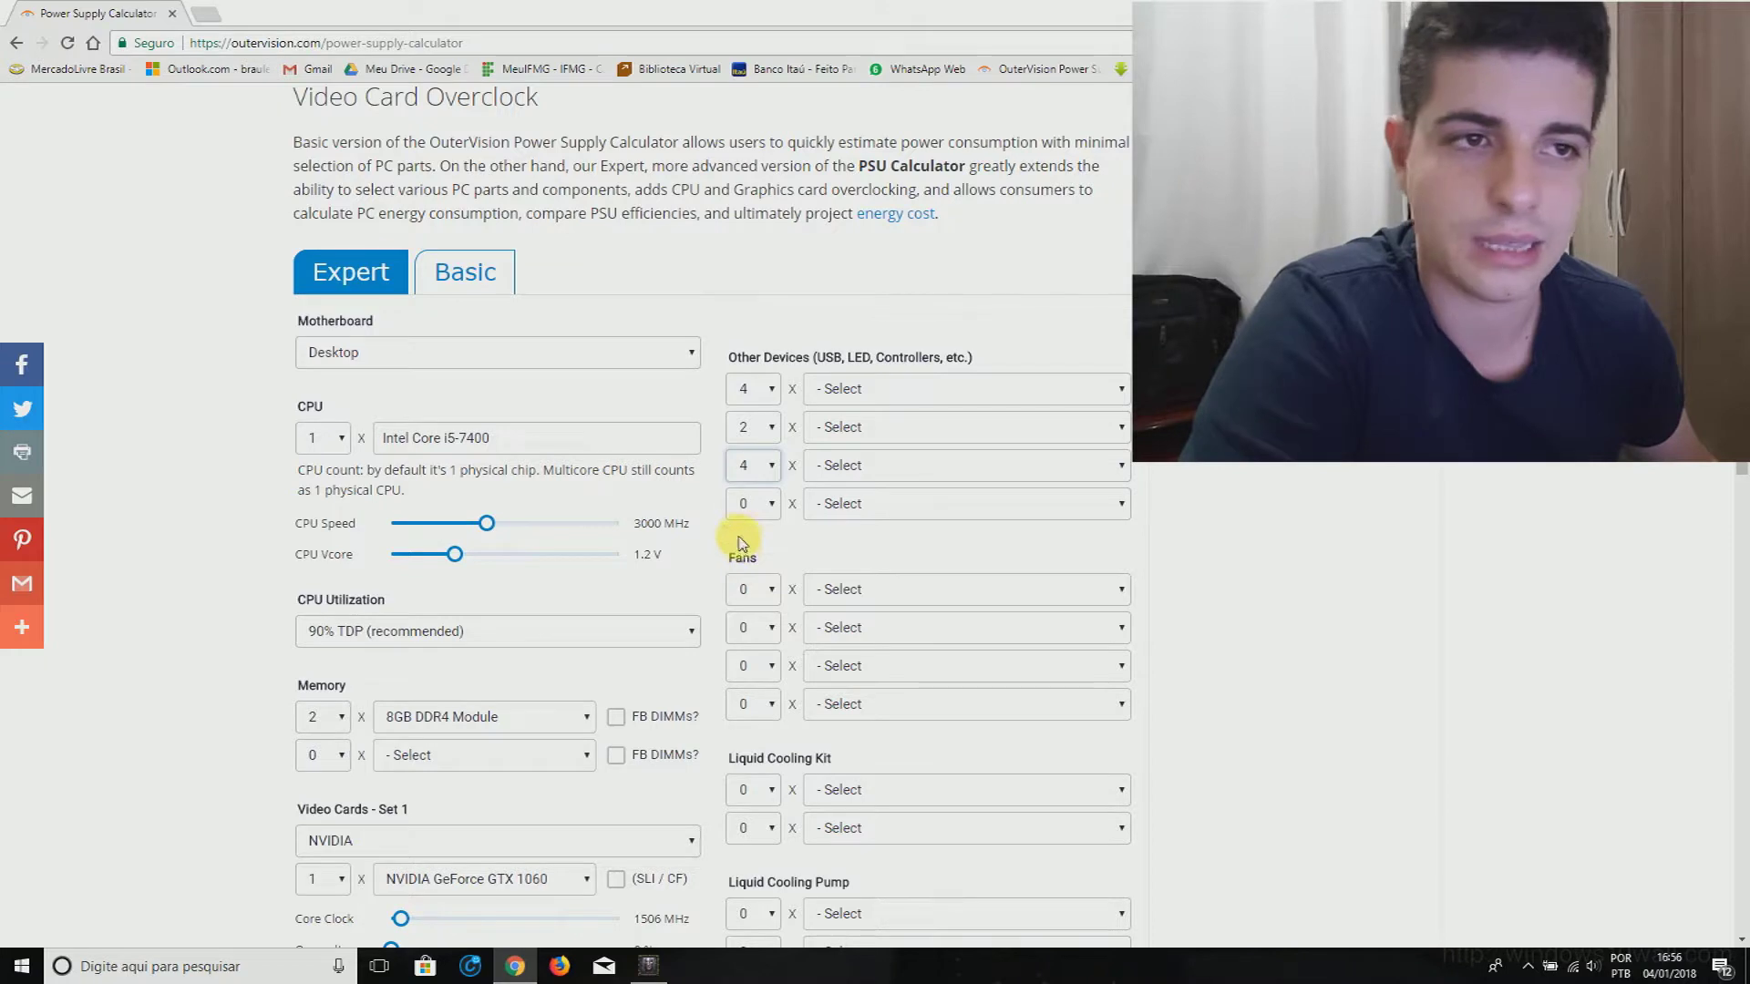
# - Choose USB 2.0 Device in the first two Other Devices rows and USB 3.0 Device in the third
pyautogui.click(897, 394)
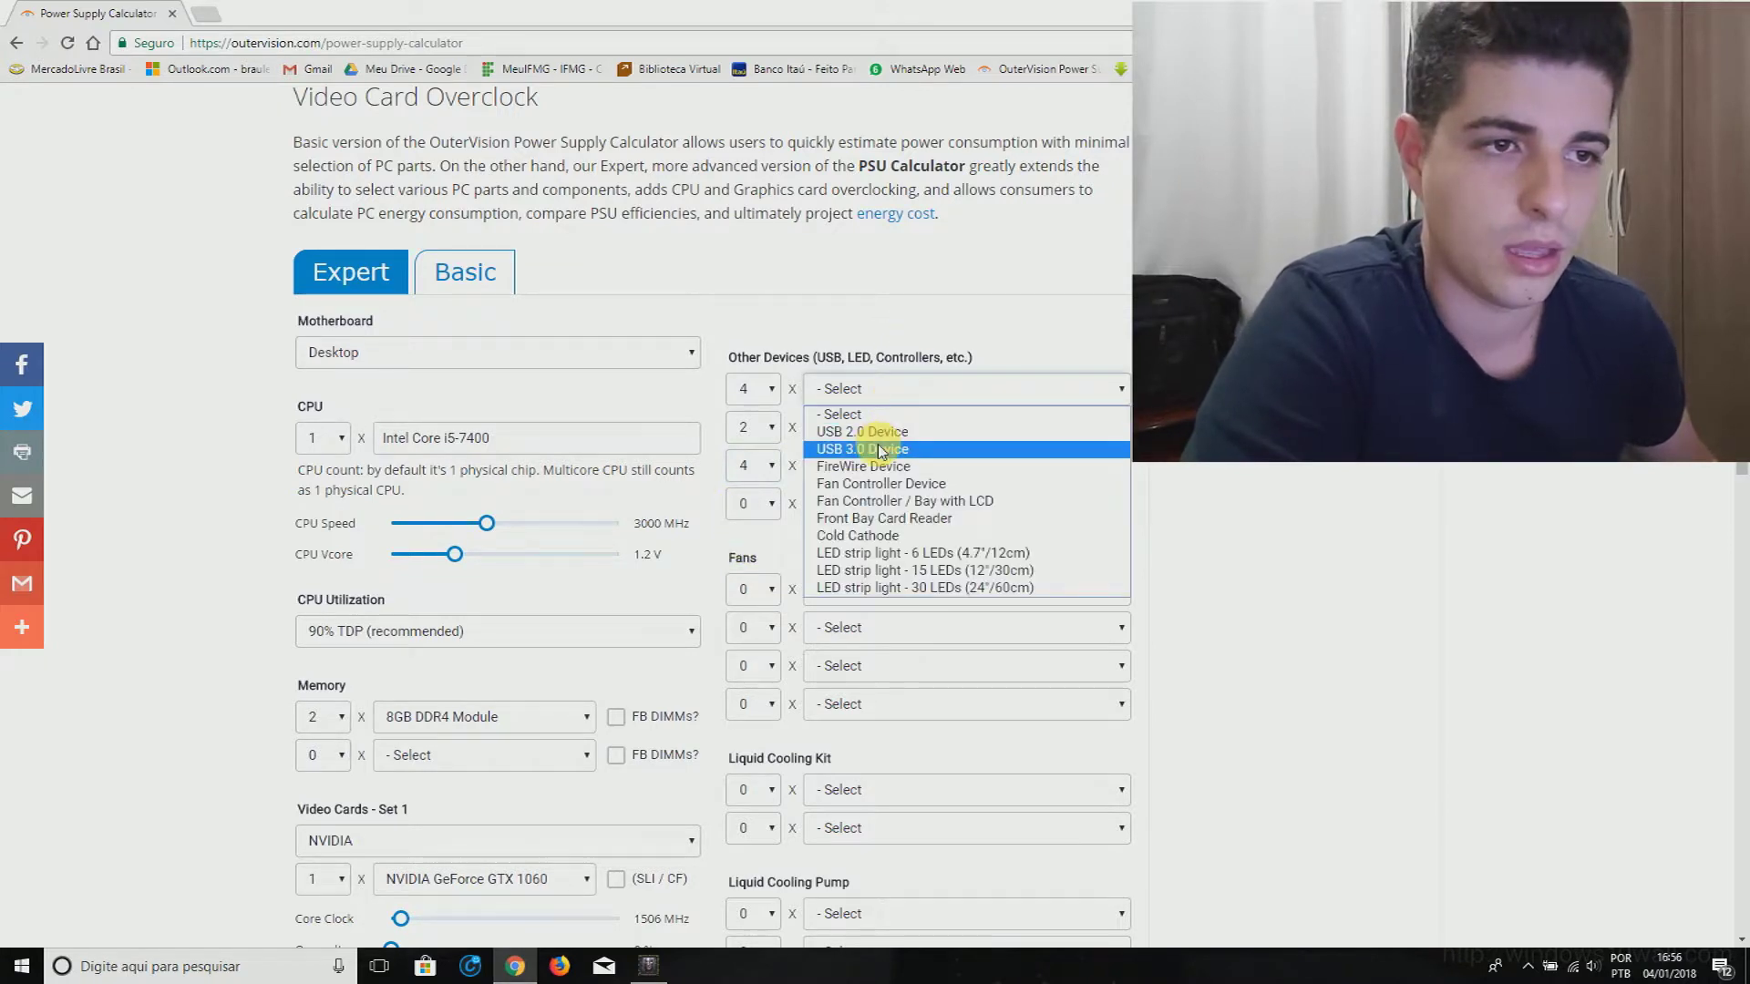
pyautogui.click(888, 435)
pyautogui.click(883, 426)
pyautogui.click(871, 470)
pyautogui.click(881, 465)
pyautogui.click(862, 526)
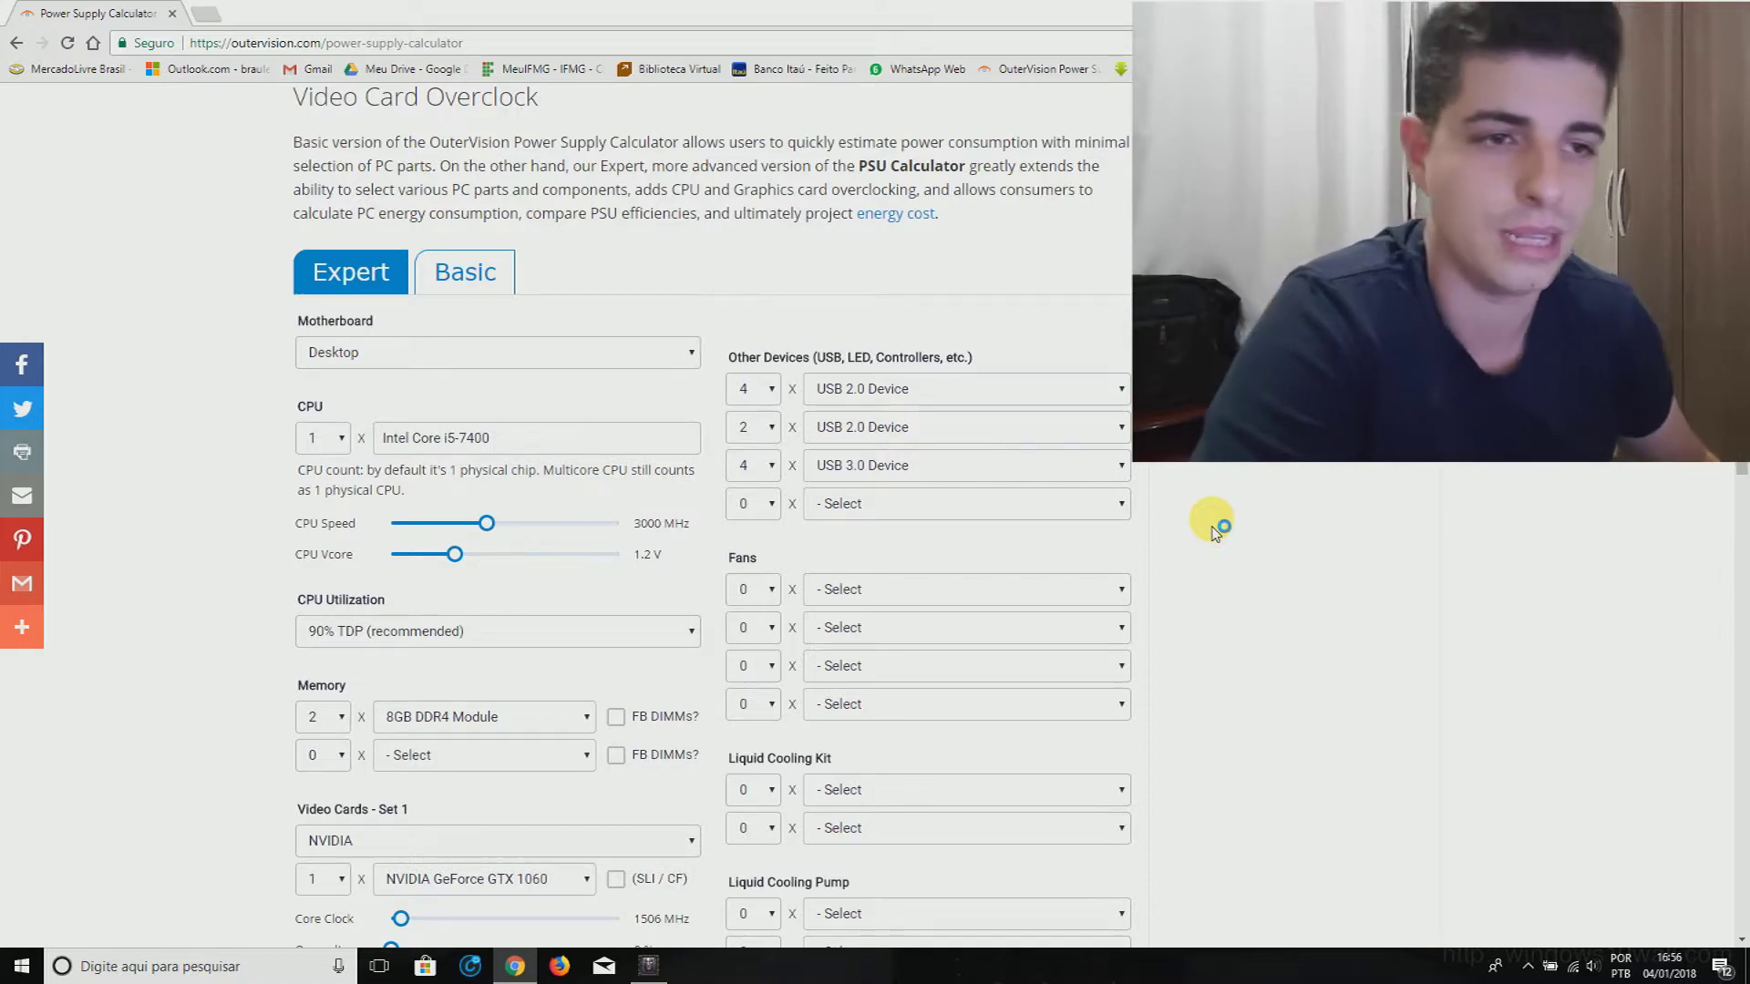
# - Add two 120mm fans in the first Fans row
pyautogui.scroll(-2, 1208, 526)
pyautogui.click(756, 408)
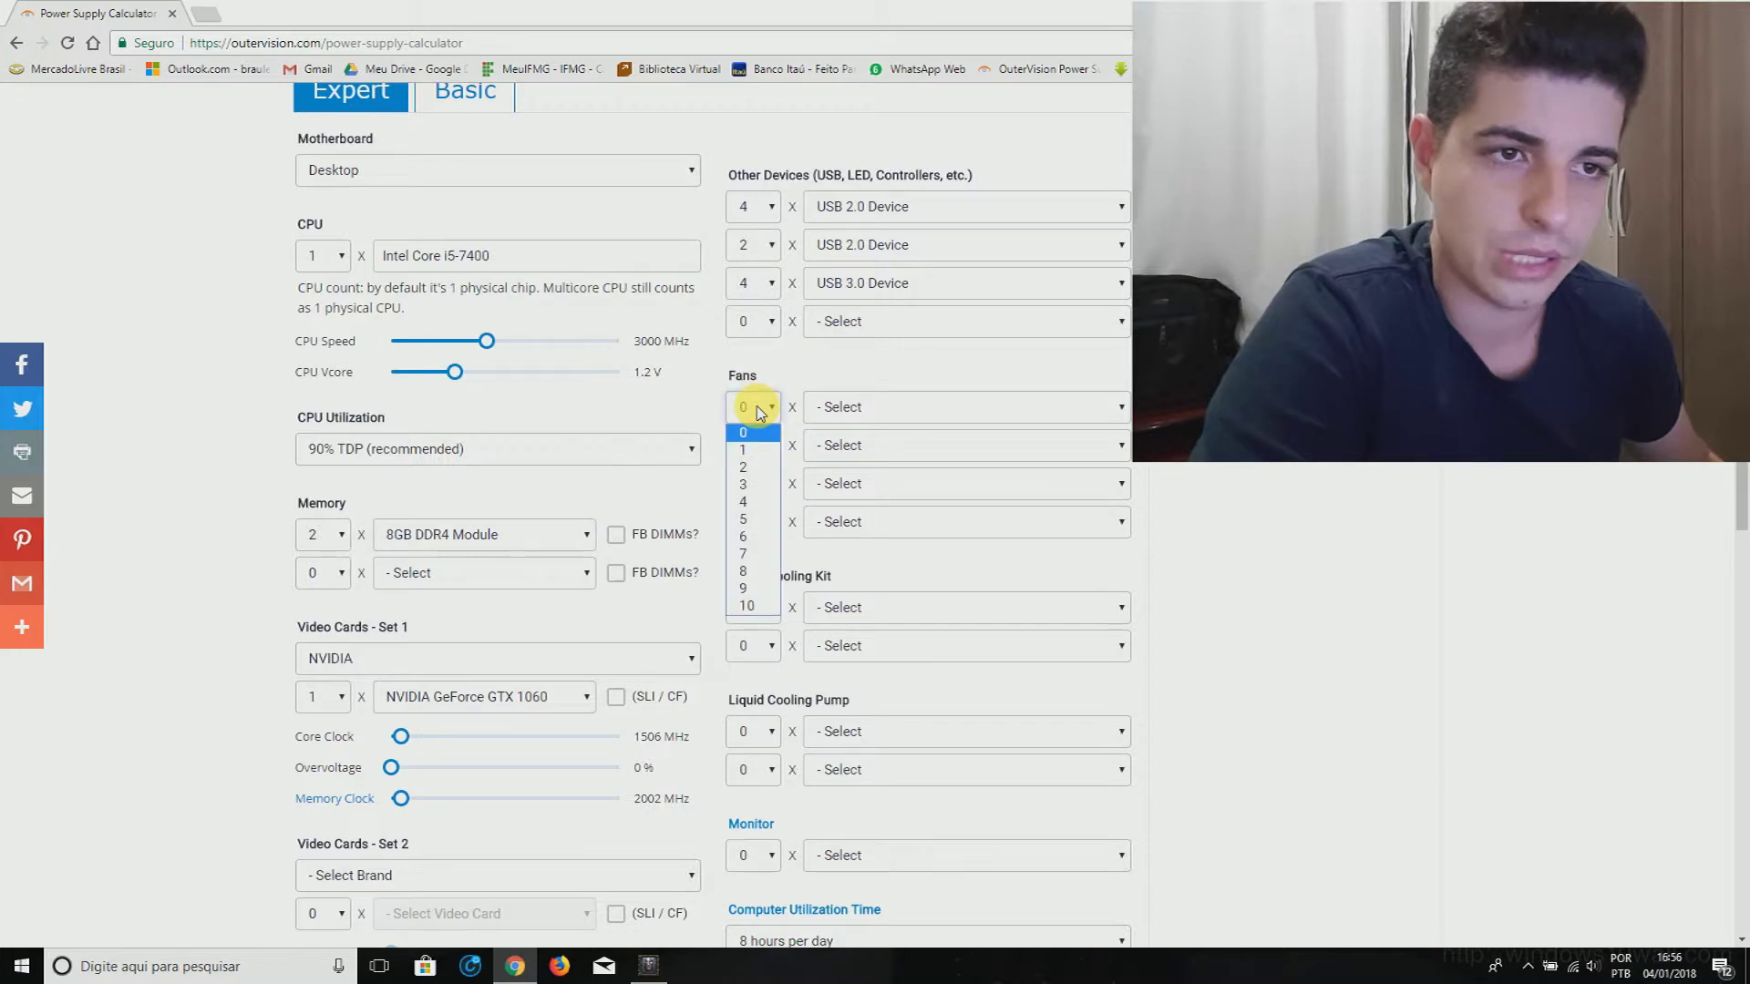
pyautogui.click(761, 467)
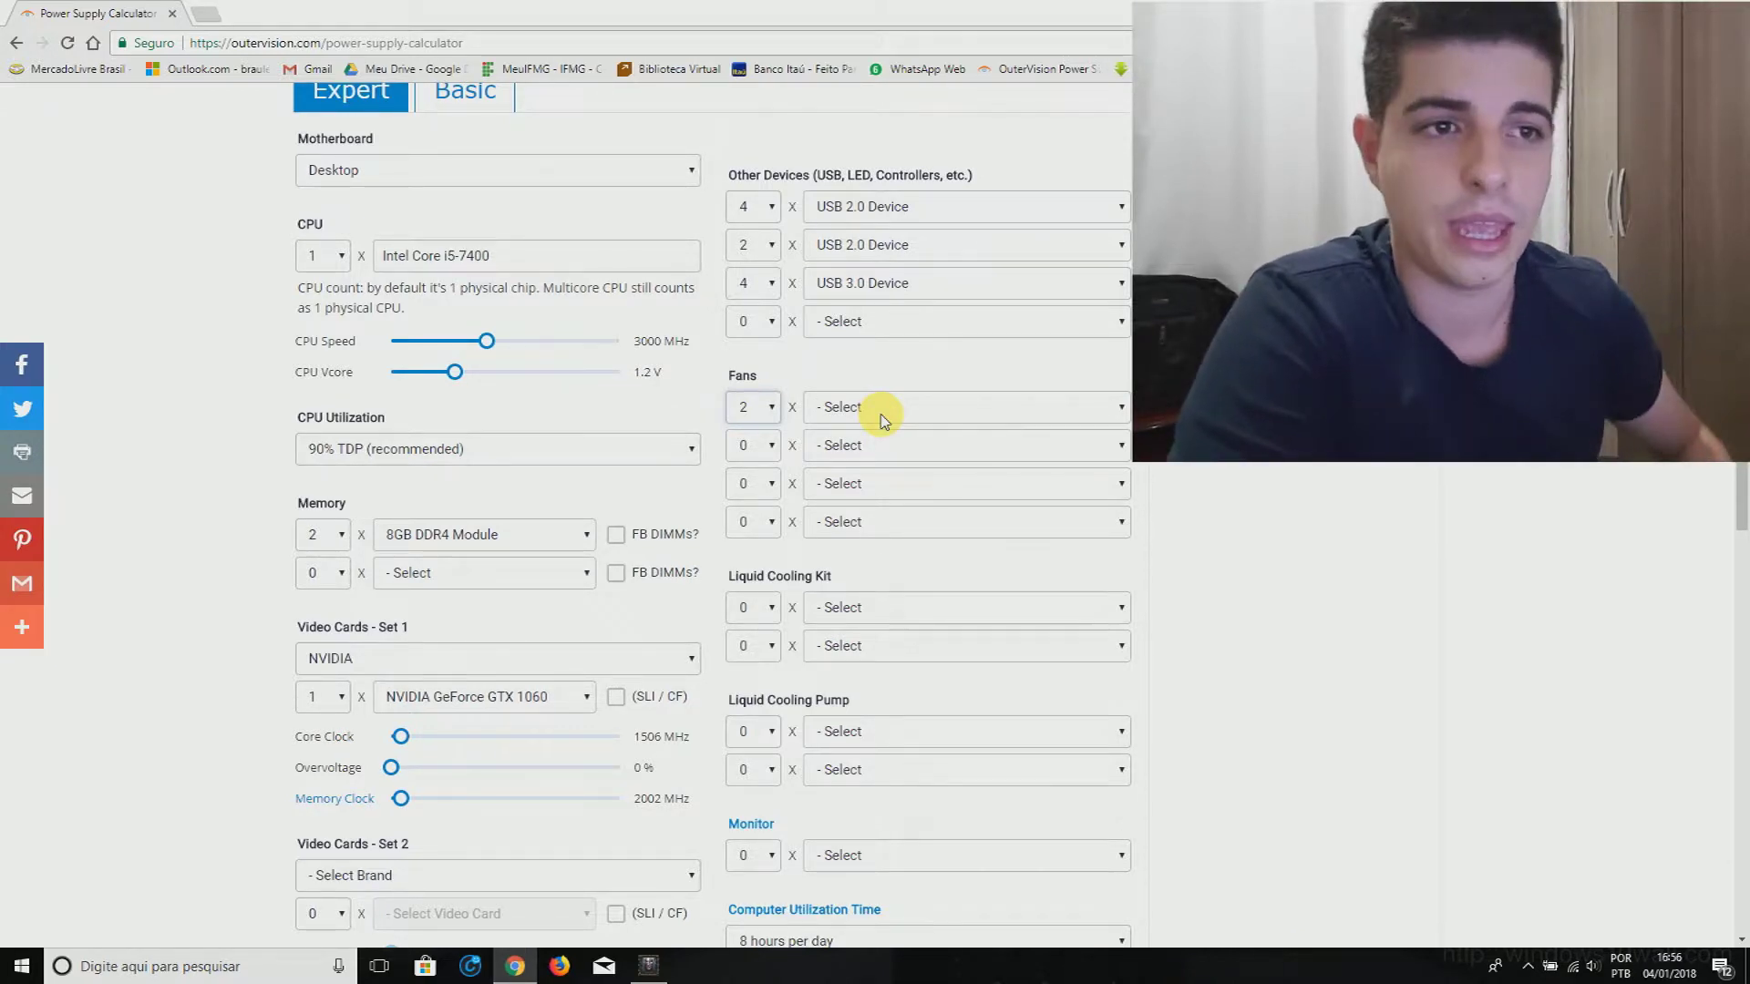
pyautogui.click(883, 422)
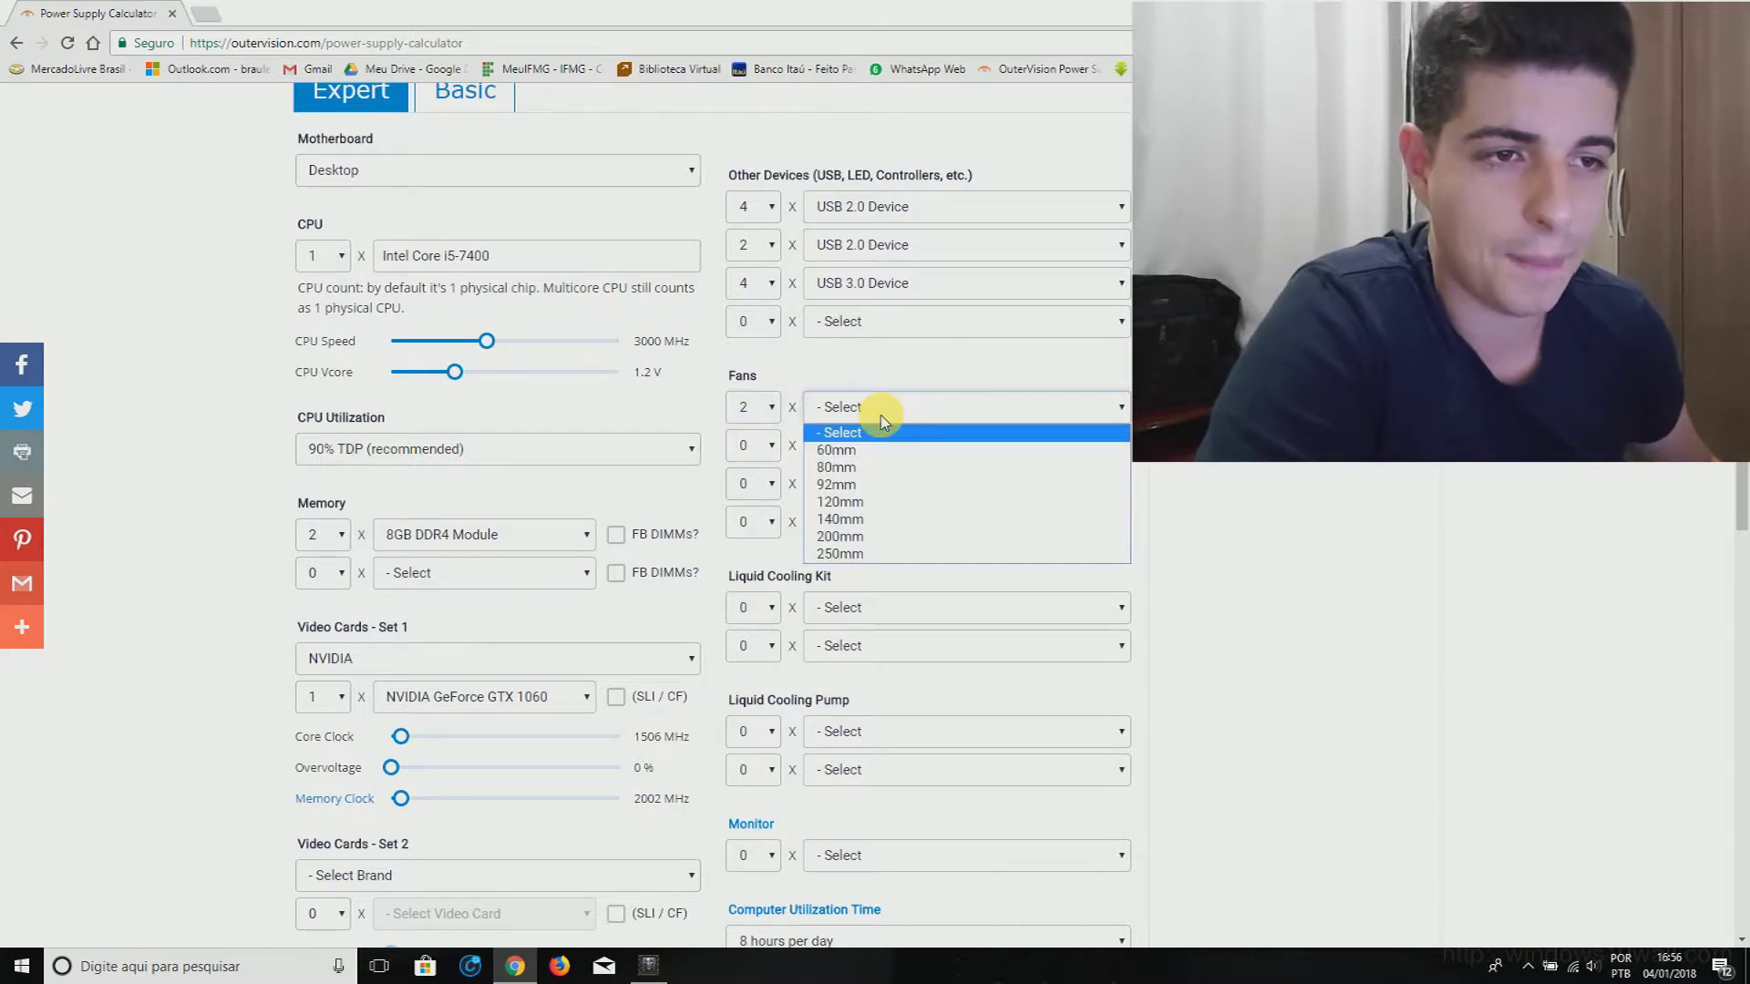
pyautogui.click(882, 511)
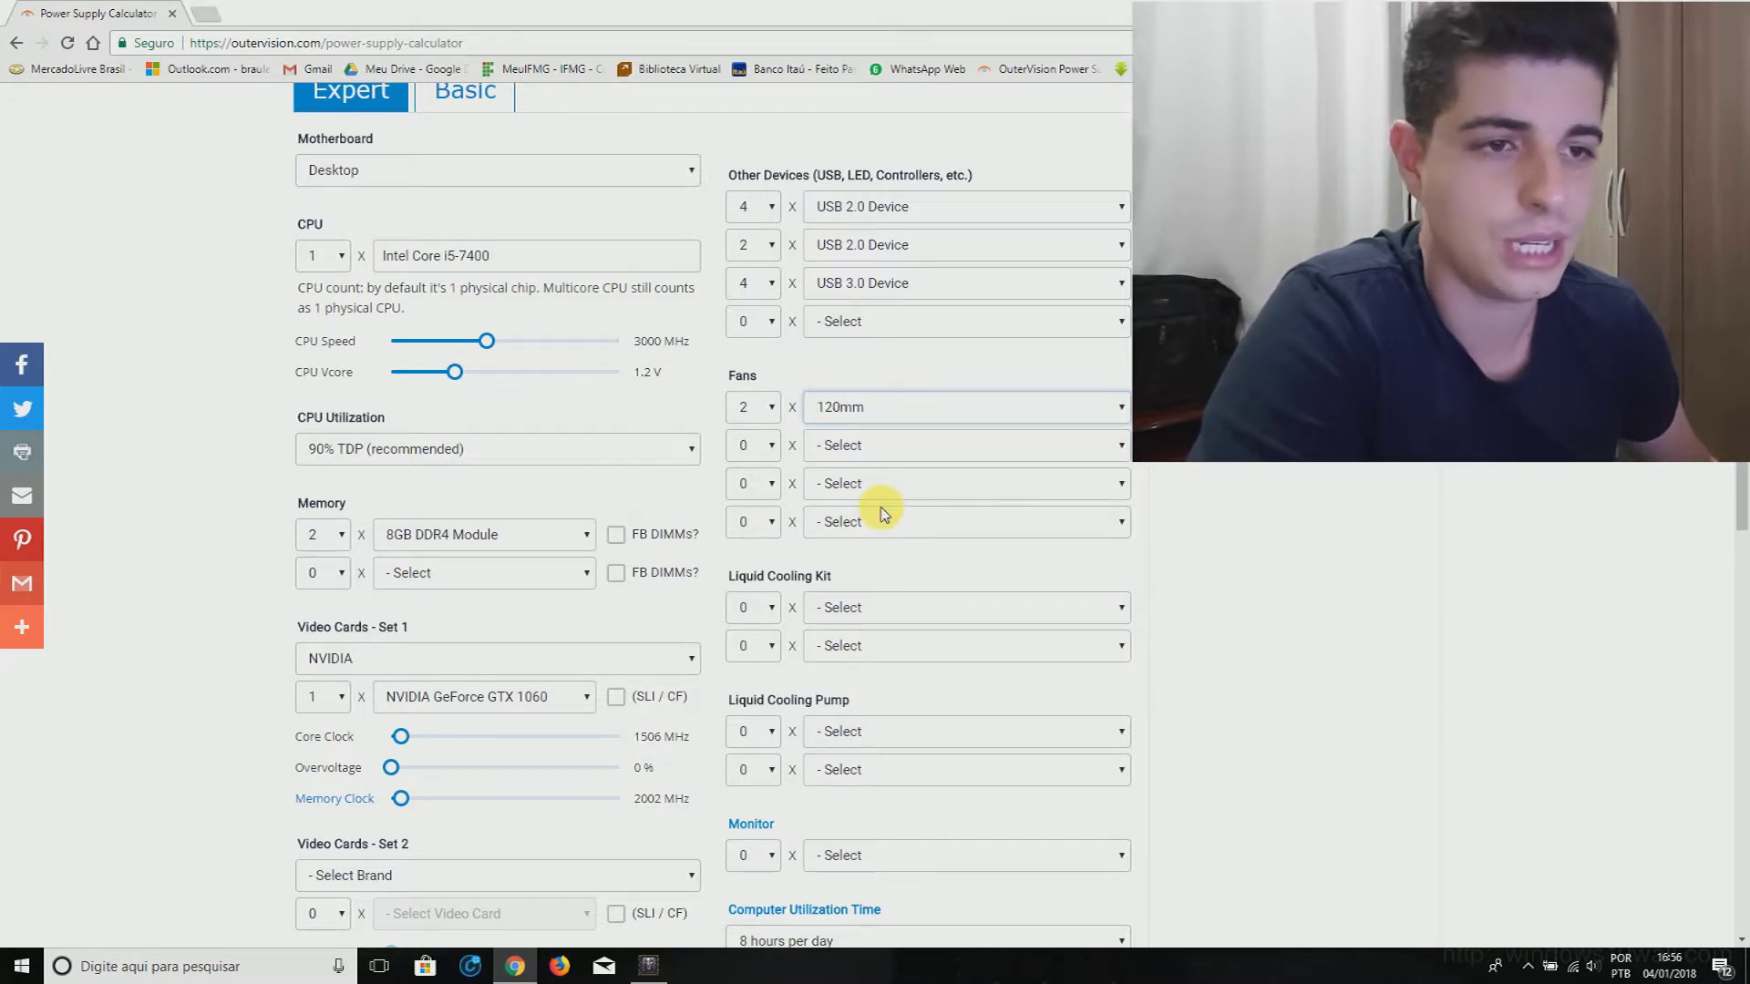
# - Set the monitor quantity to 1 and choose LCD 22 inches, leaving the liquid cooling sections empty
pyautogui.scroll(-1, 779, 556)
pyautogui.scroll(-1, 779, 556)
pyautogui.moveTo(729, 394); pyautogui.dragTo(826, 394)
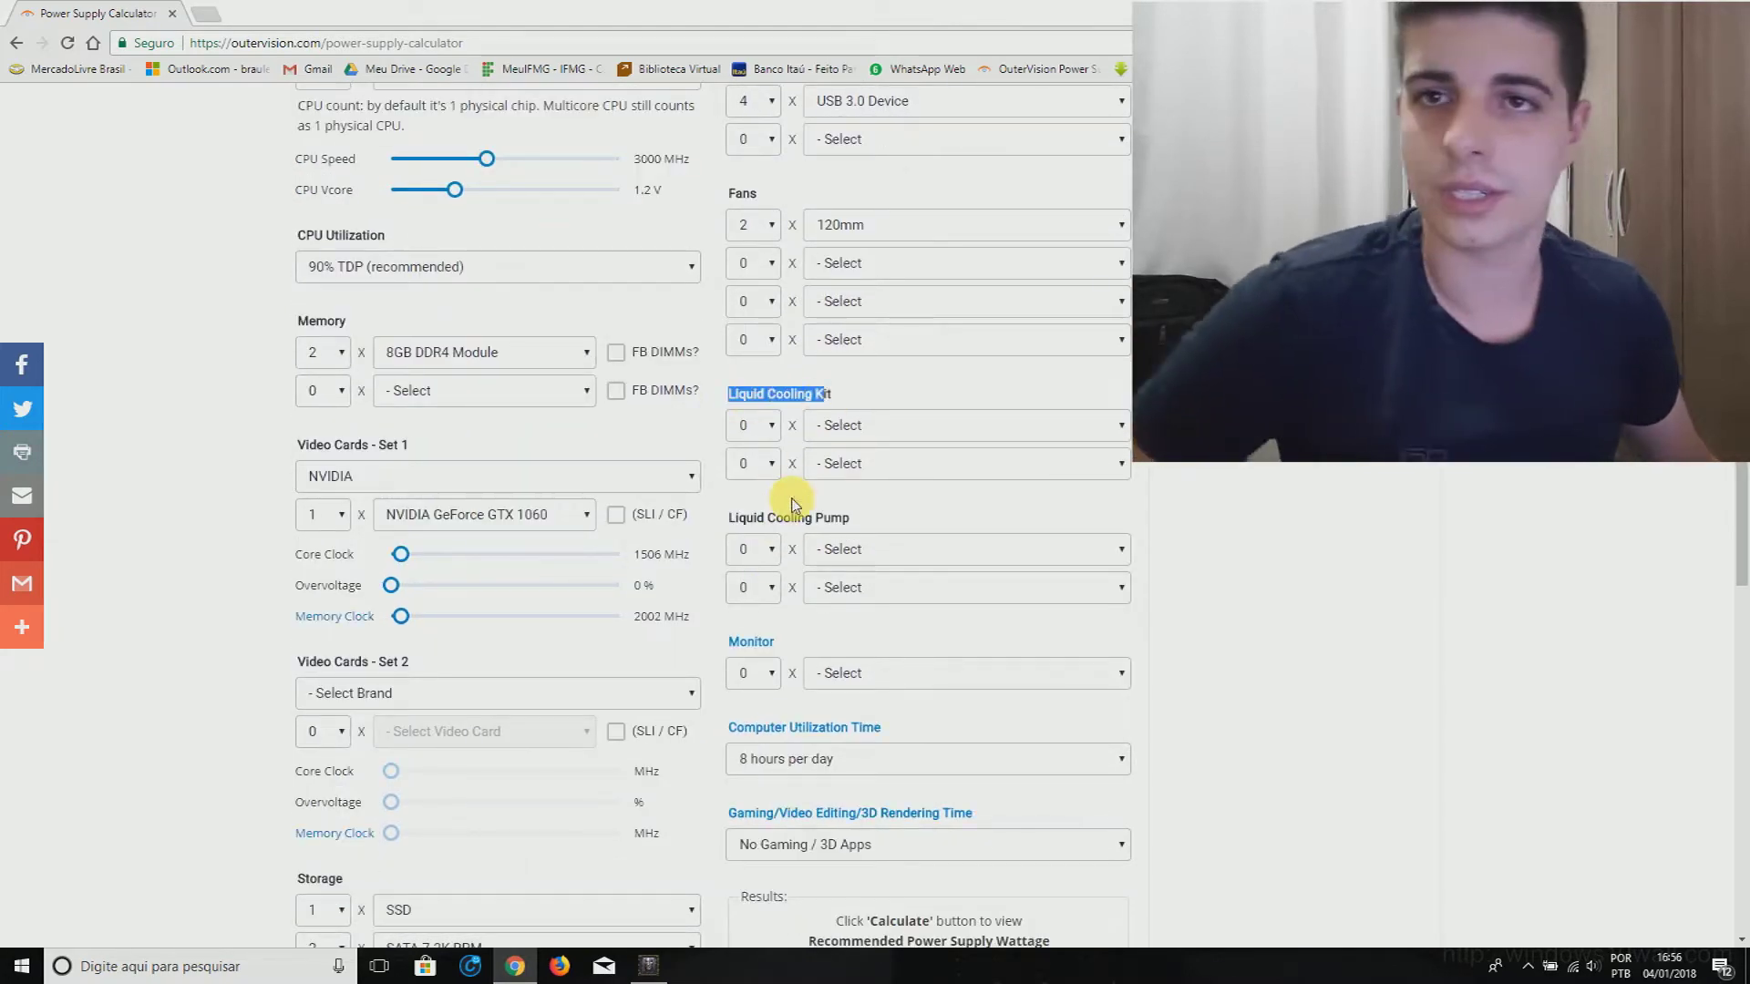
pyautogui.moveTo(735, 518); pyautogui.dragTo(843, 517)
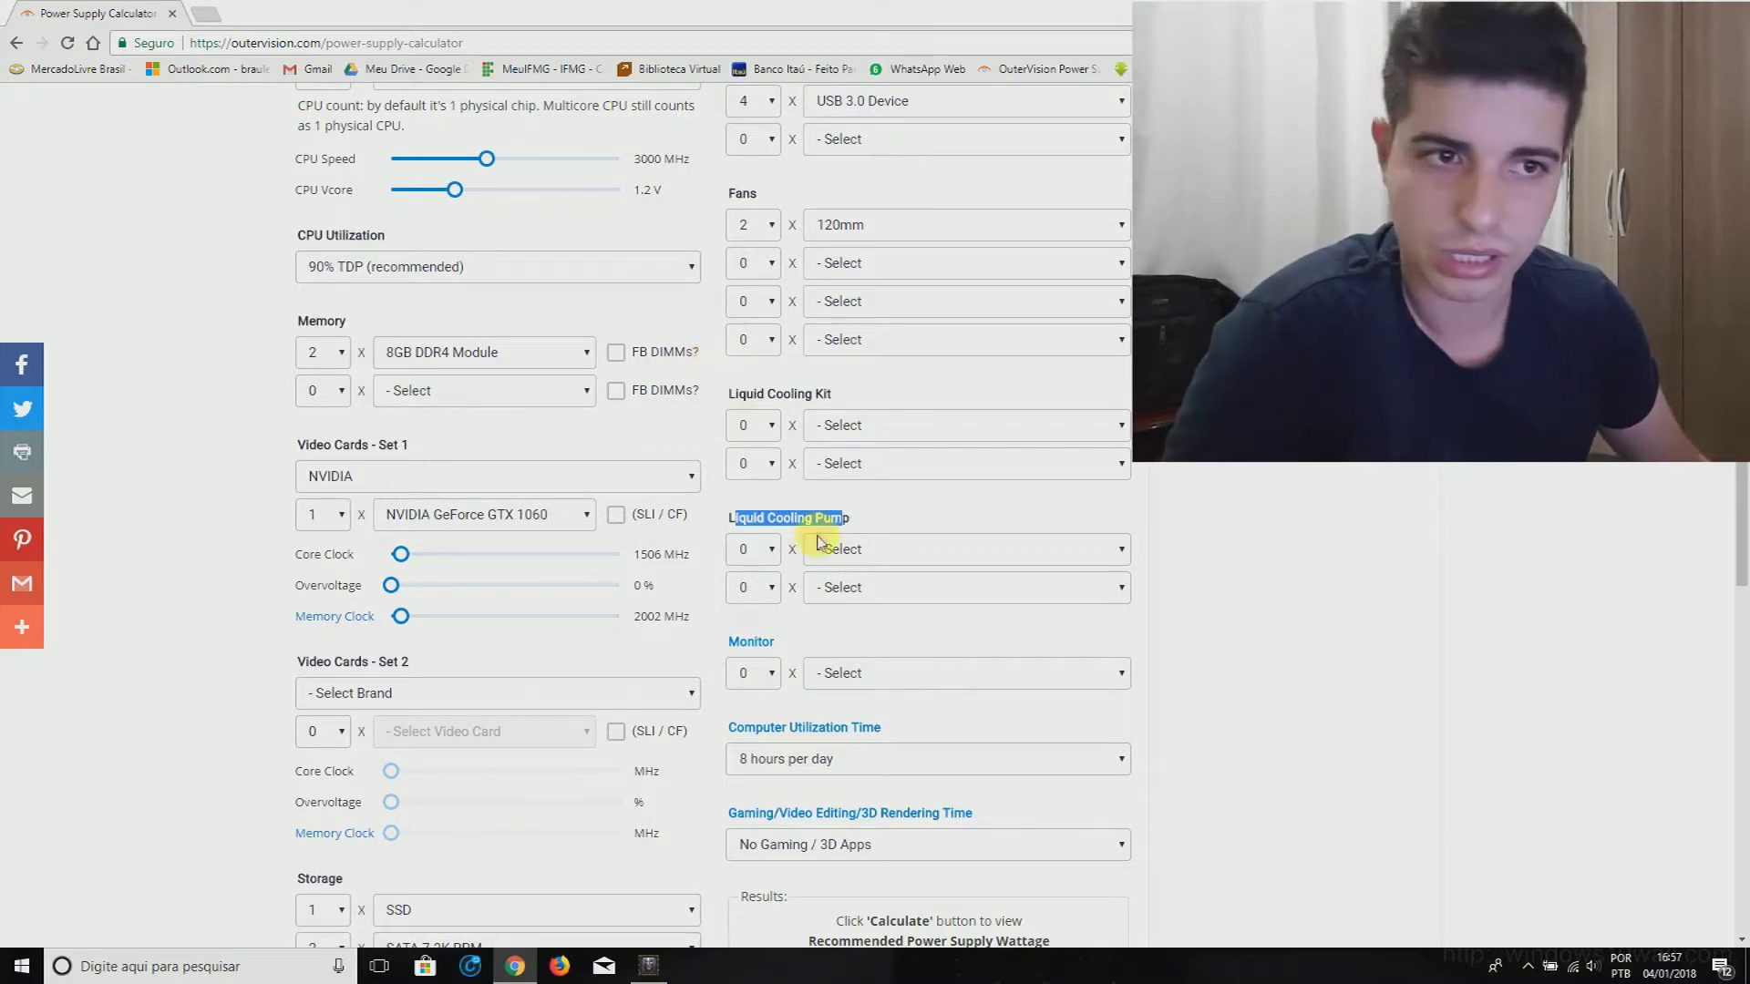
pyautogui.scroll(-2, 893, 511)
pyautogui.click(777, 496)
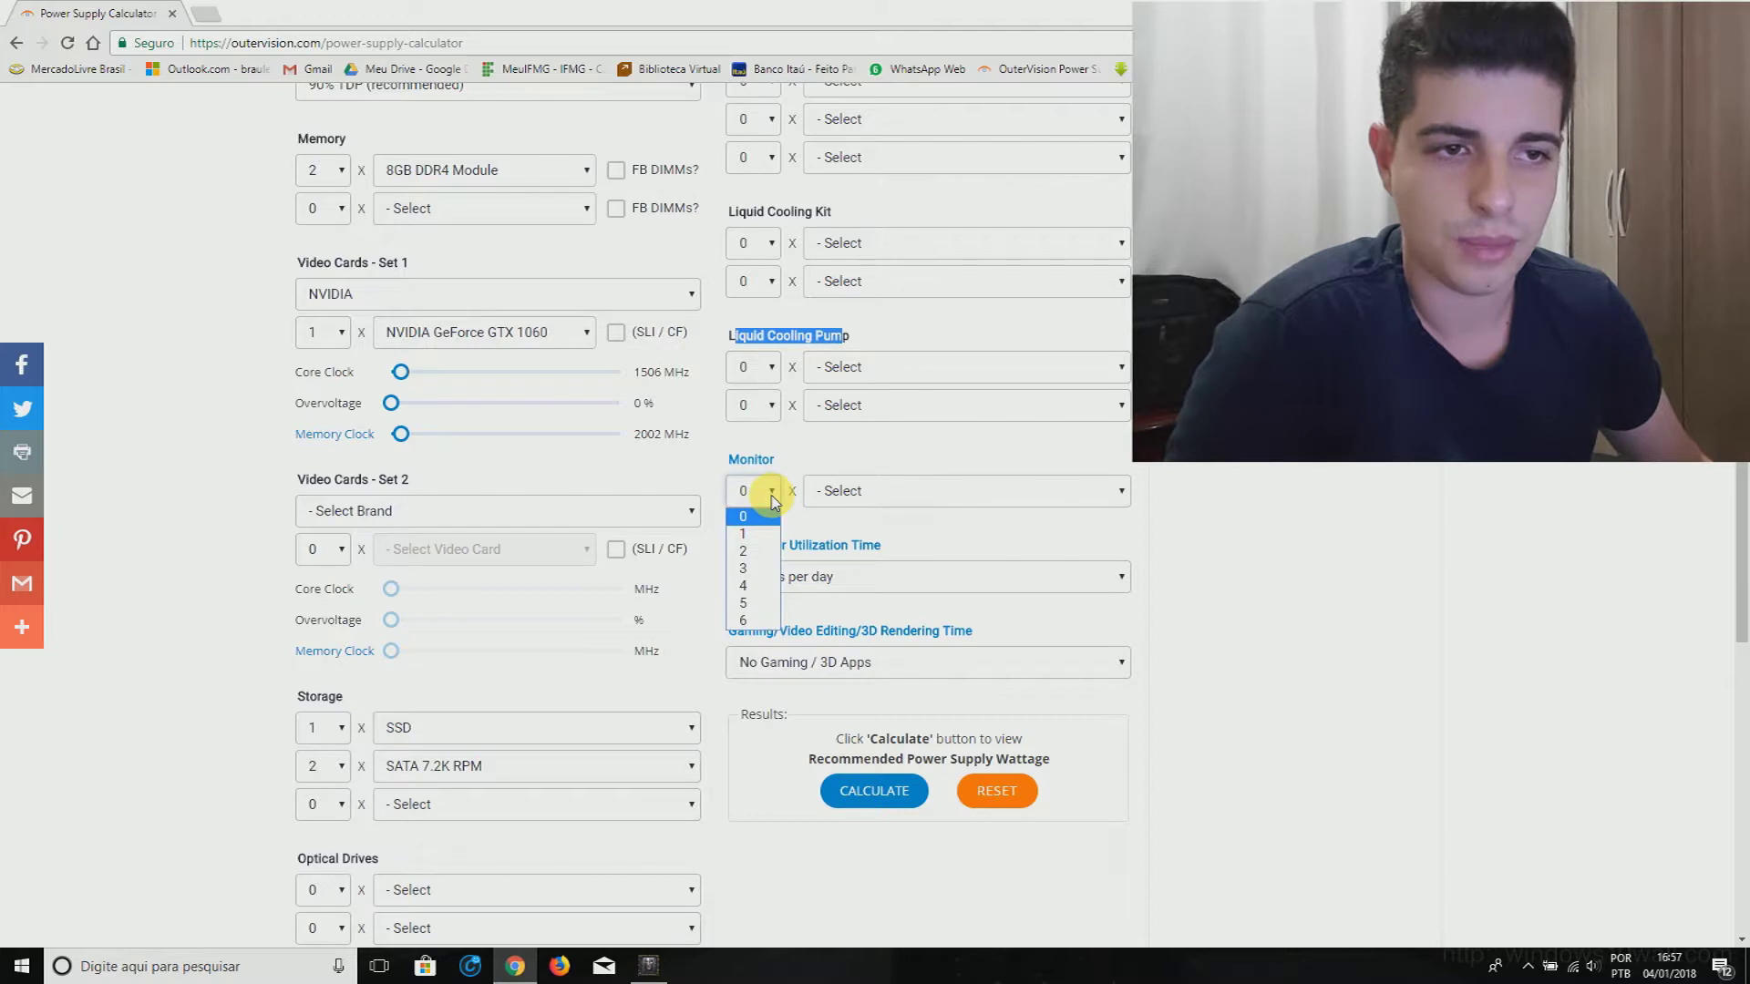
pyautogui.click(743, 539)
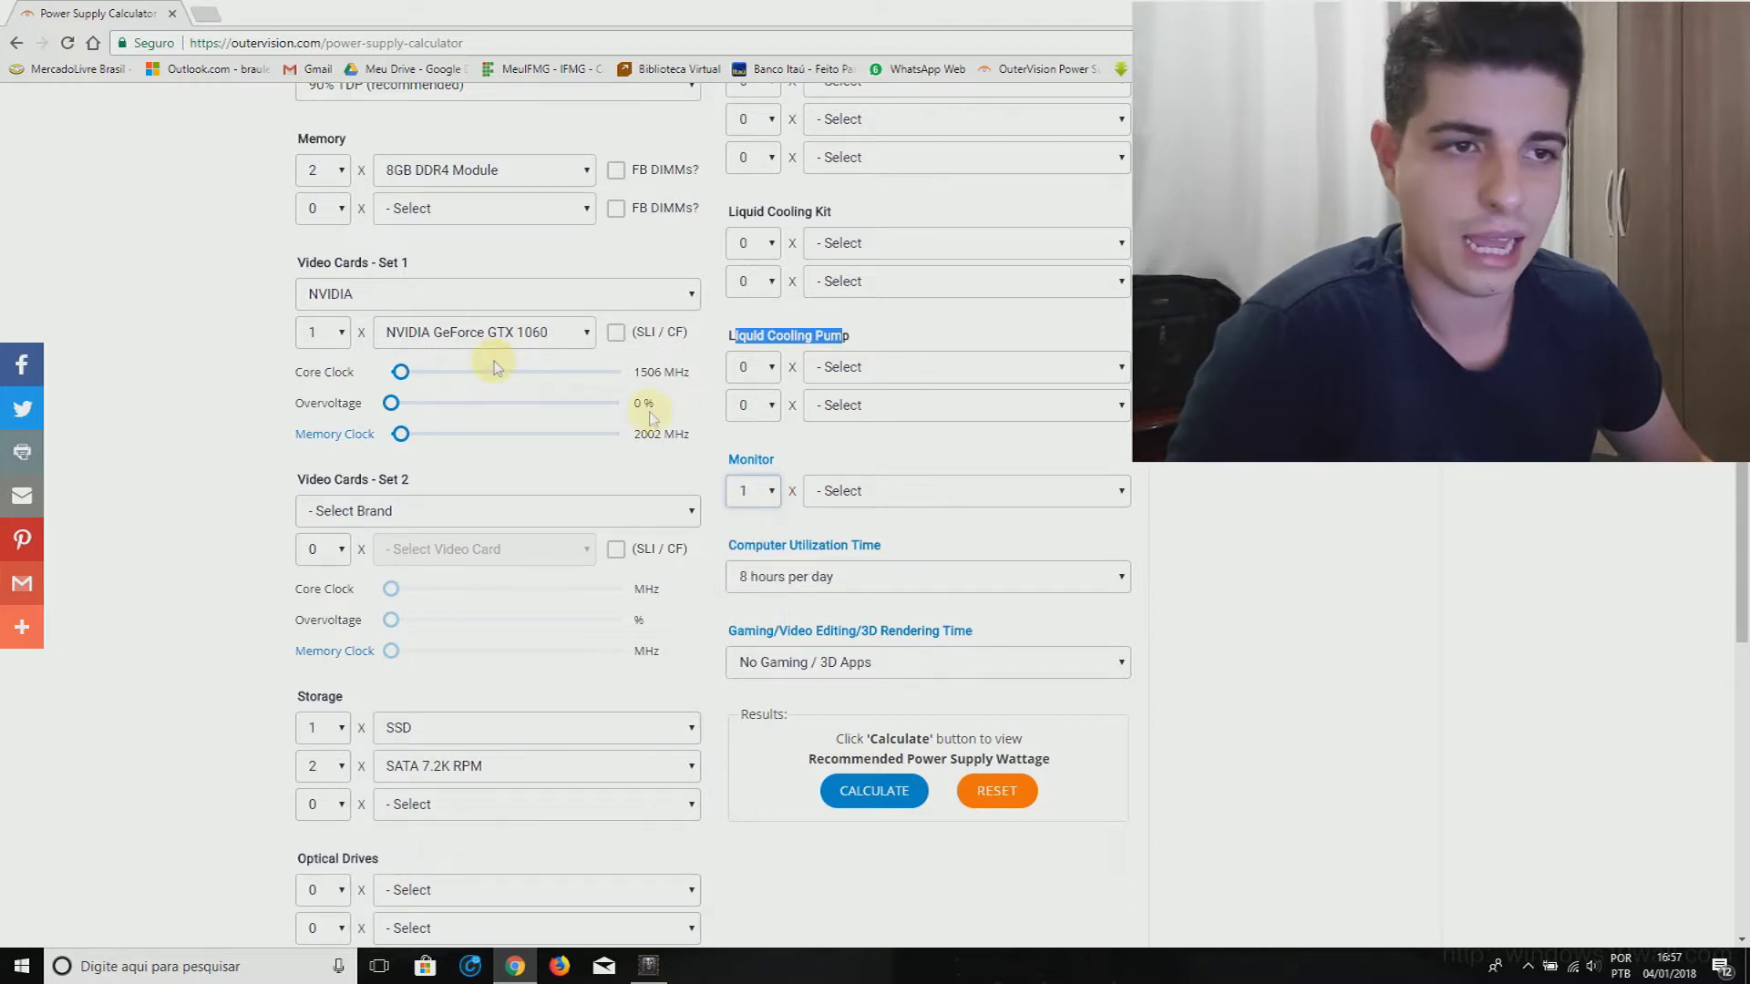
pyautogui.click(847, 491)
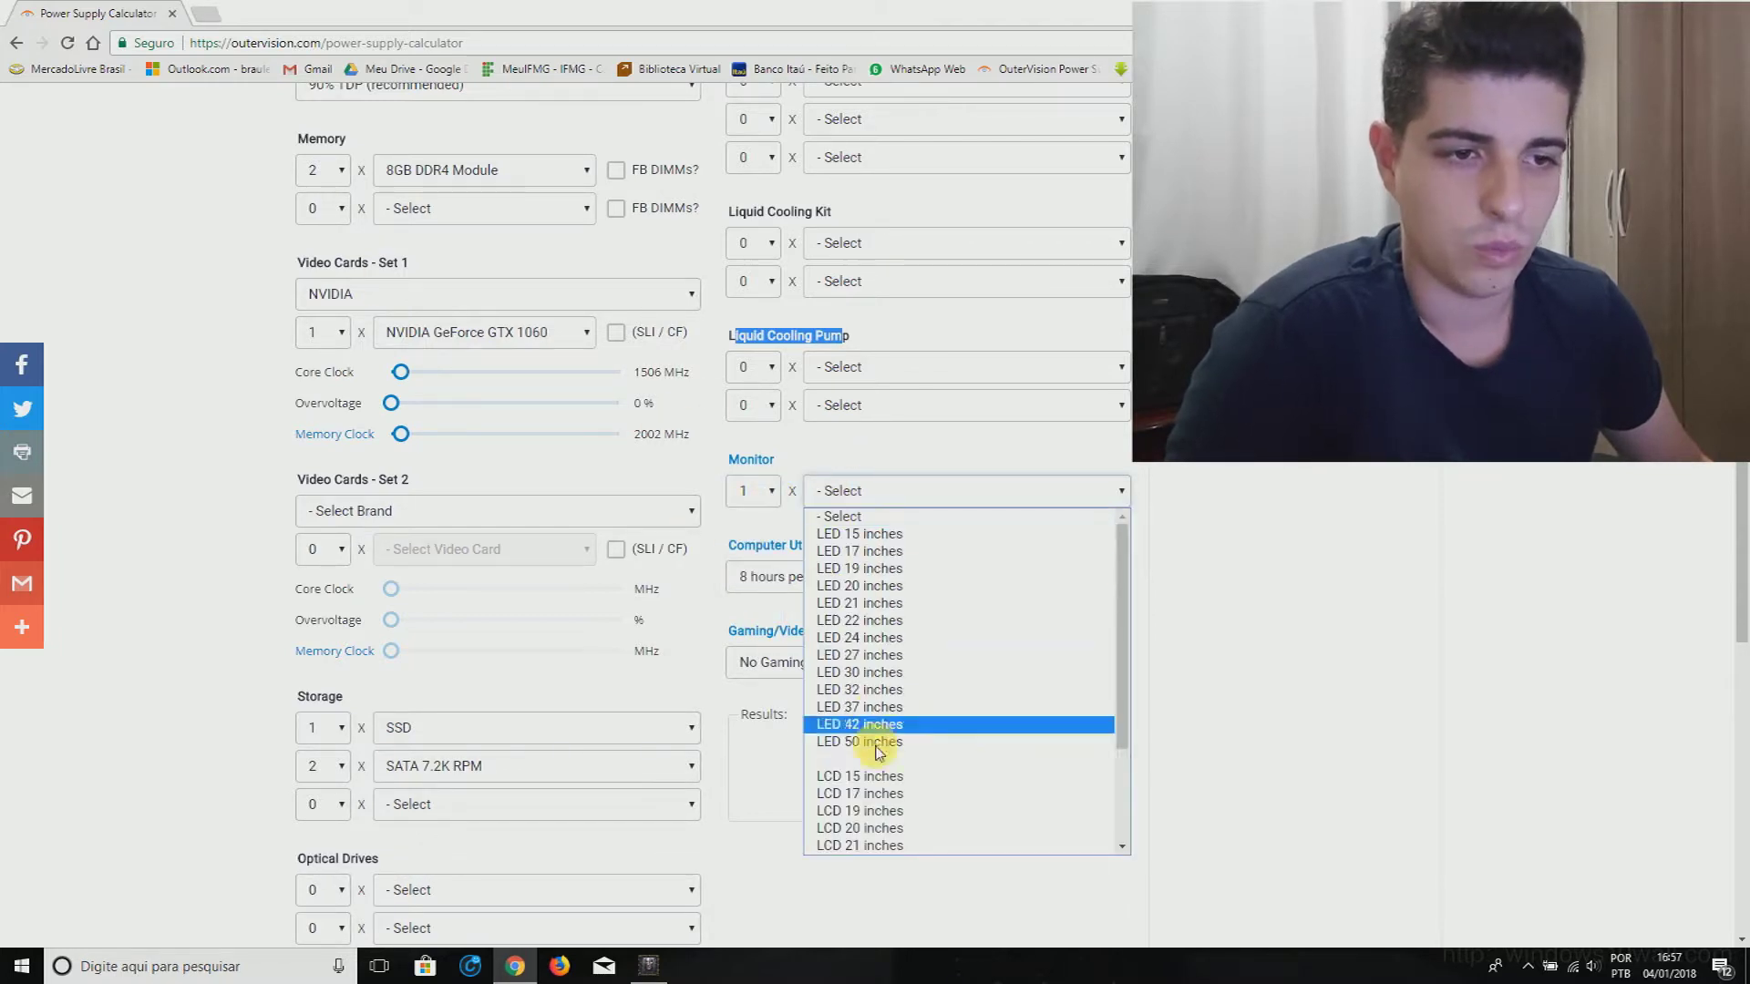
pyautogui.scroll(-3, 877, 825)
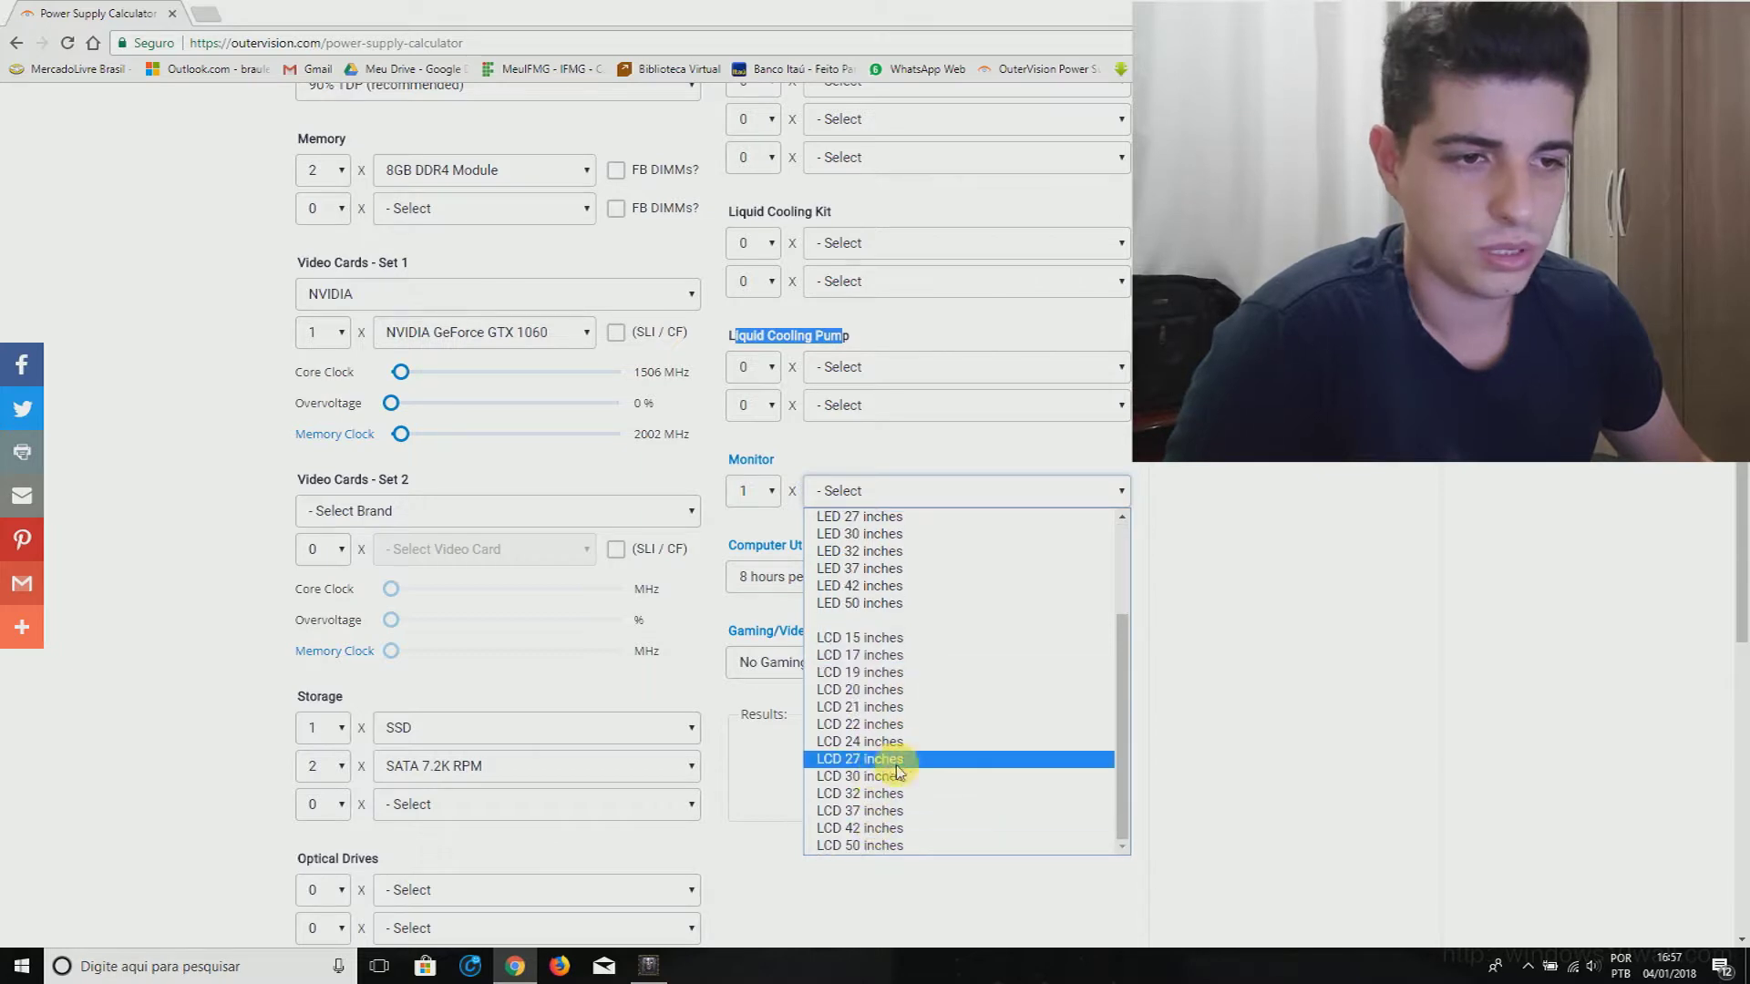
pyautogui.click(893, 724)
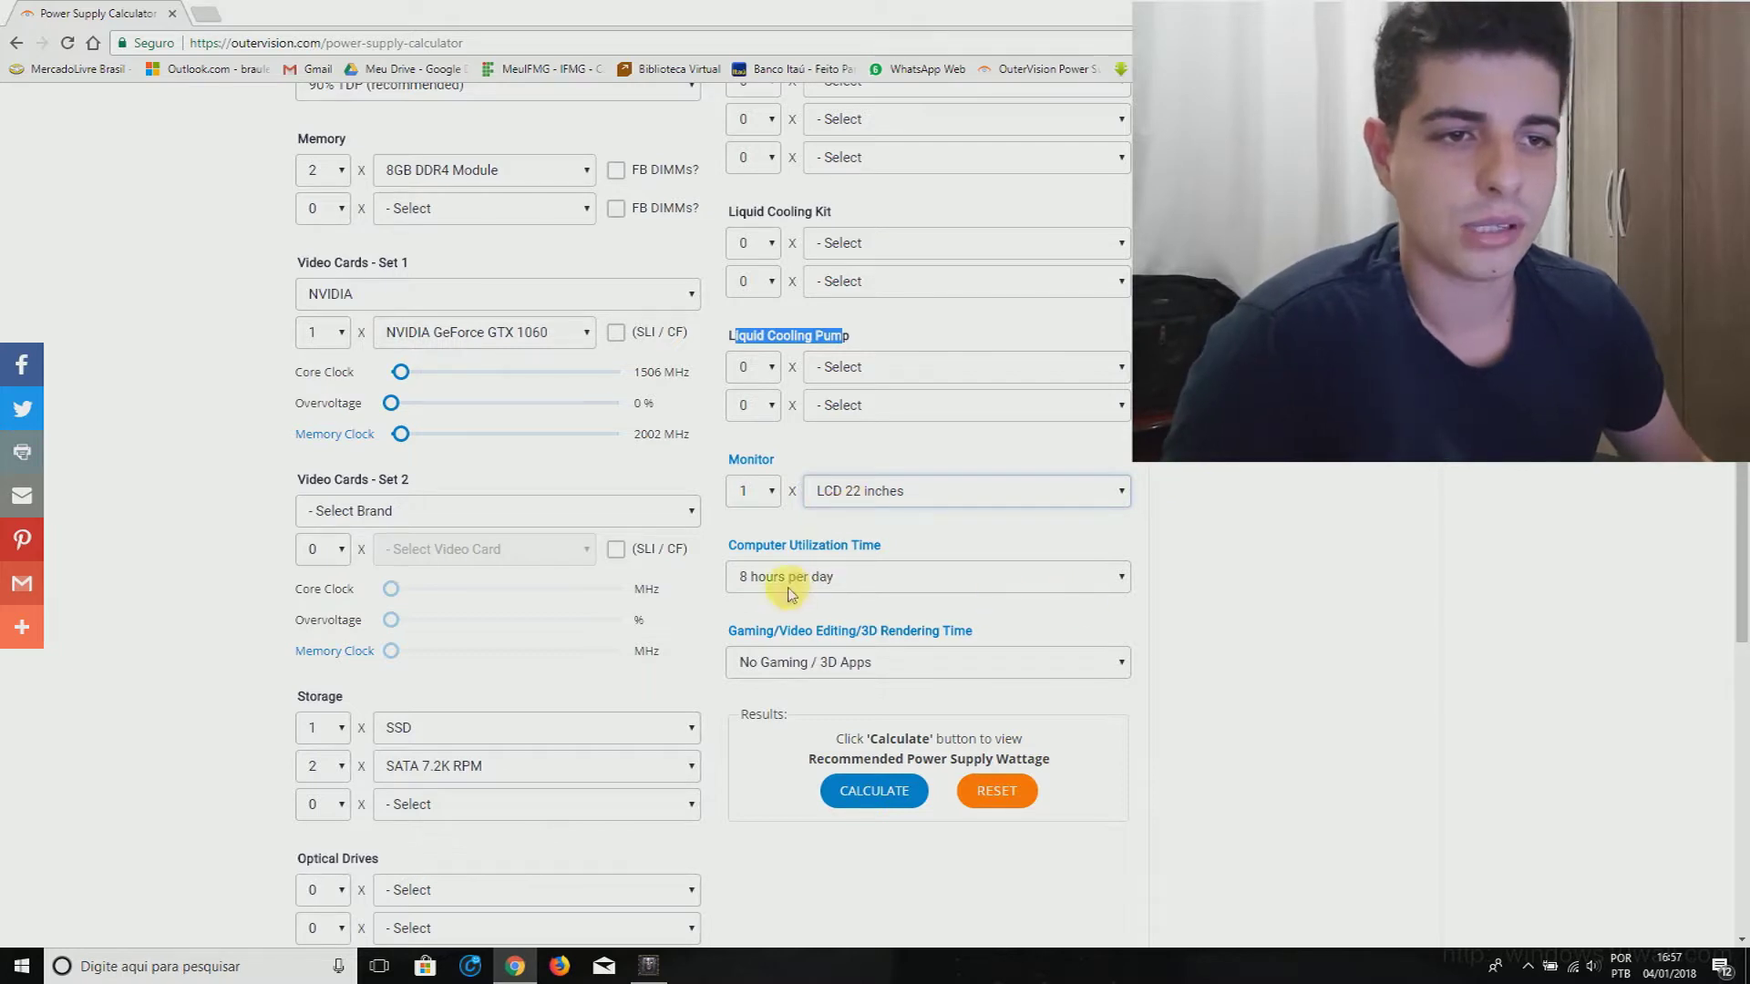
# - Examine the options for Computer Utilization Time
pyautogui.moveTo(725, 546); pyautogui.dragTo(883, 567)
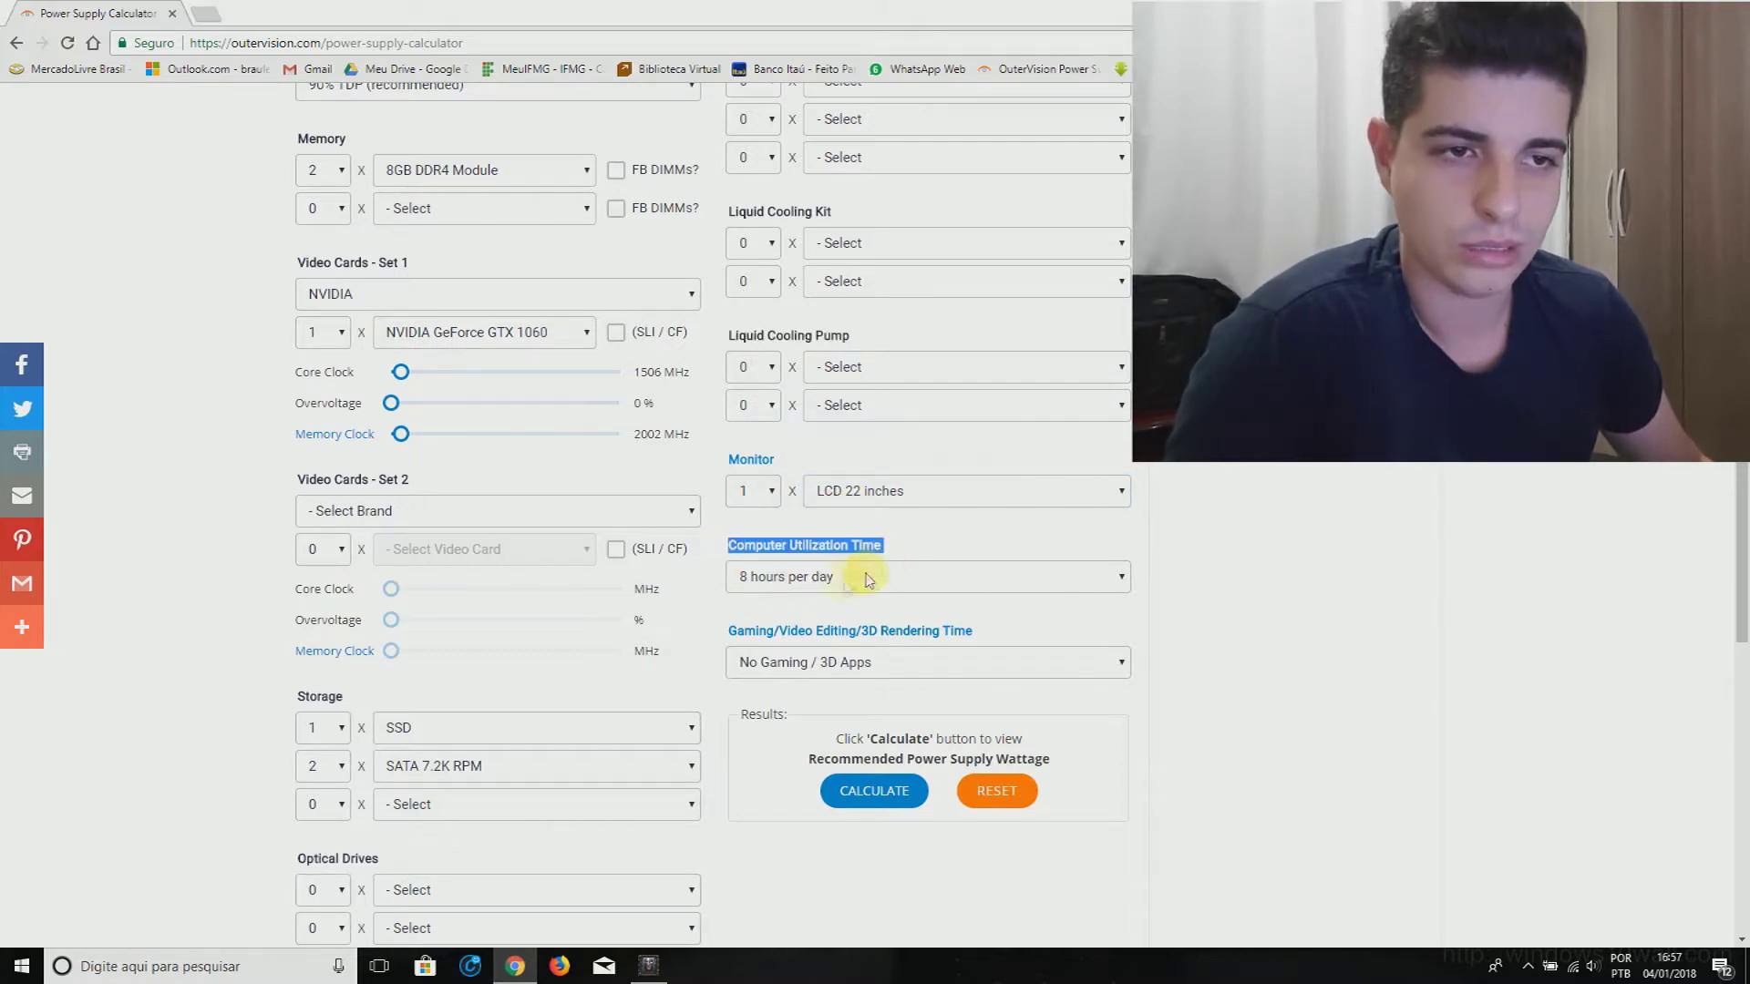
pyautogui.click(781, 577)
pyautogui.click(786, 579)
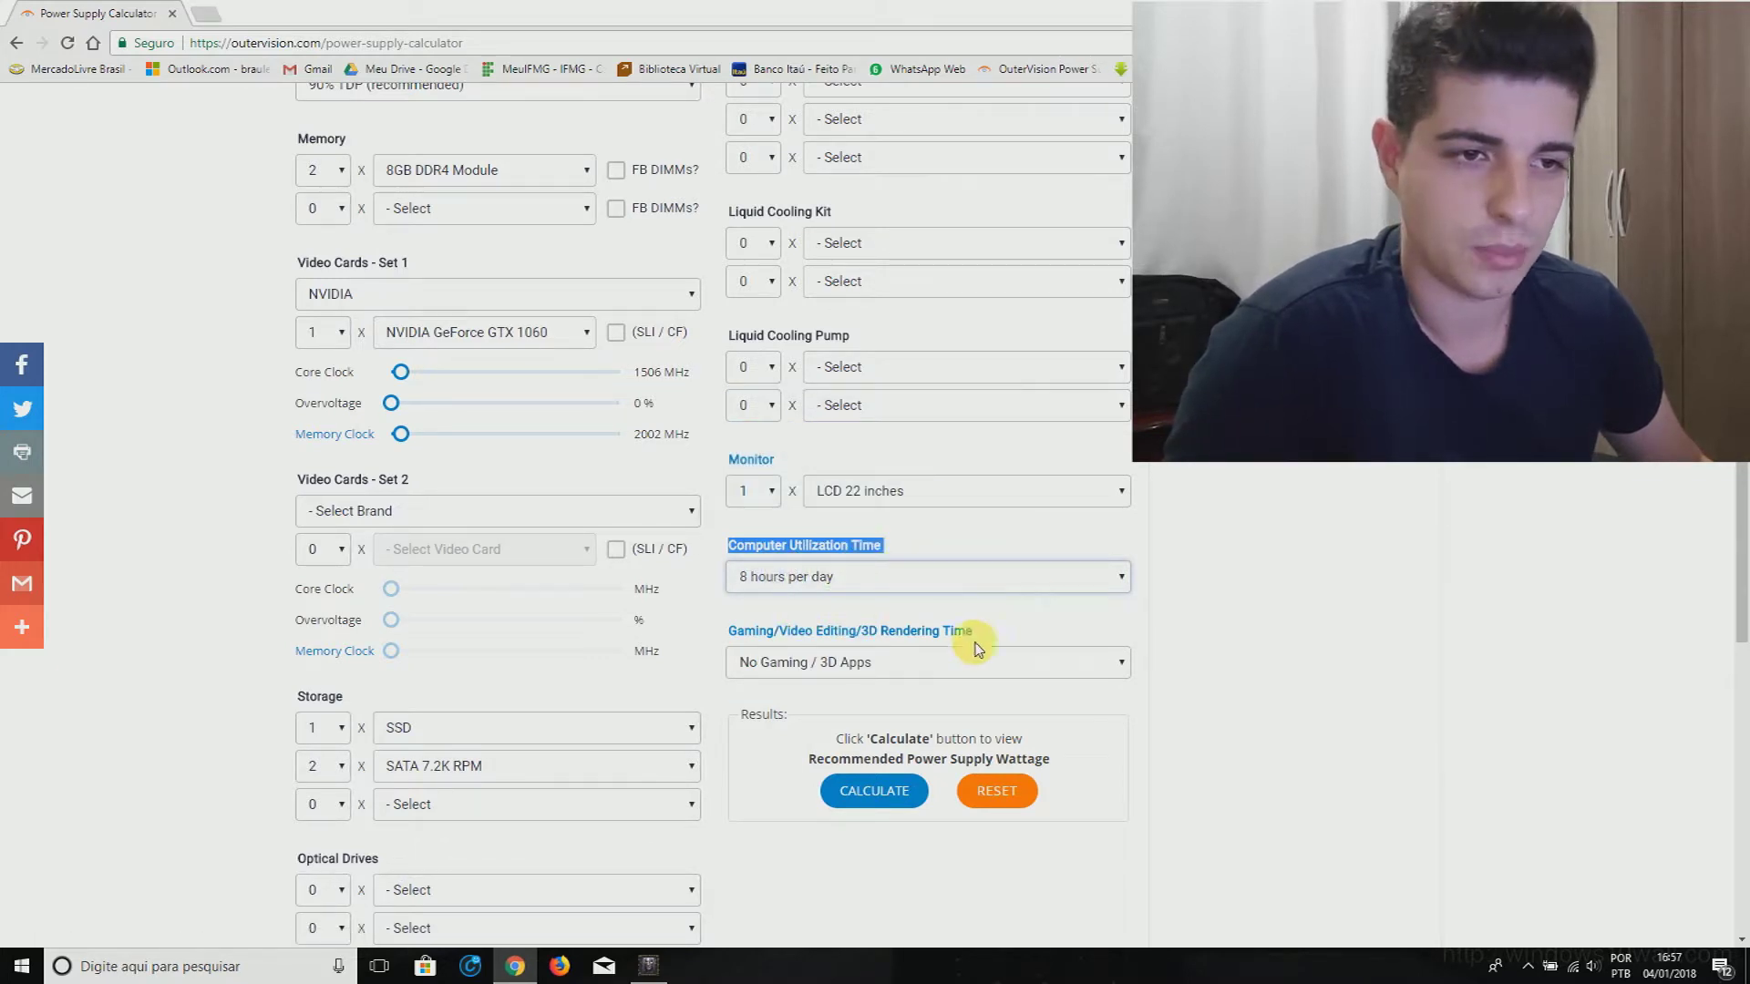
# - Set the Gaming/Video Editing/3D Rendering Time to 4 hours per day and calculate the recommended power supply wattage
pyautogui.click(955, 677)
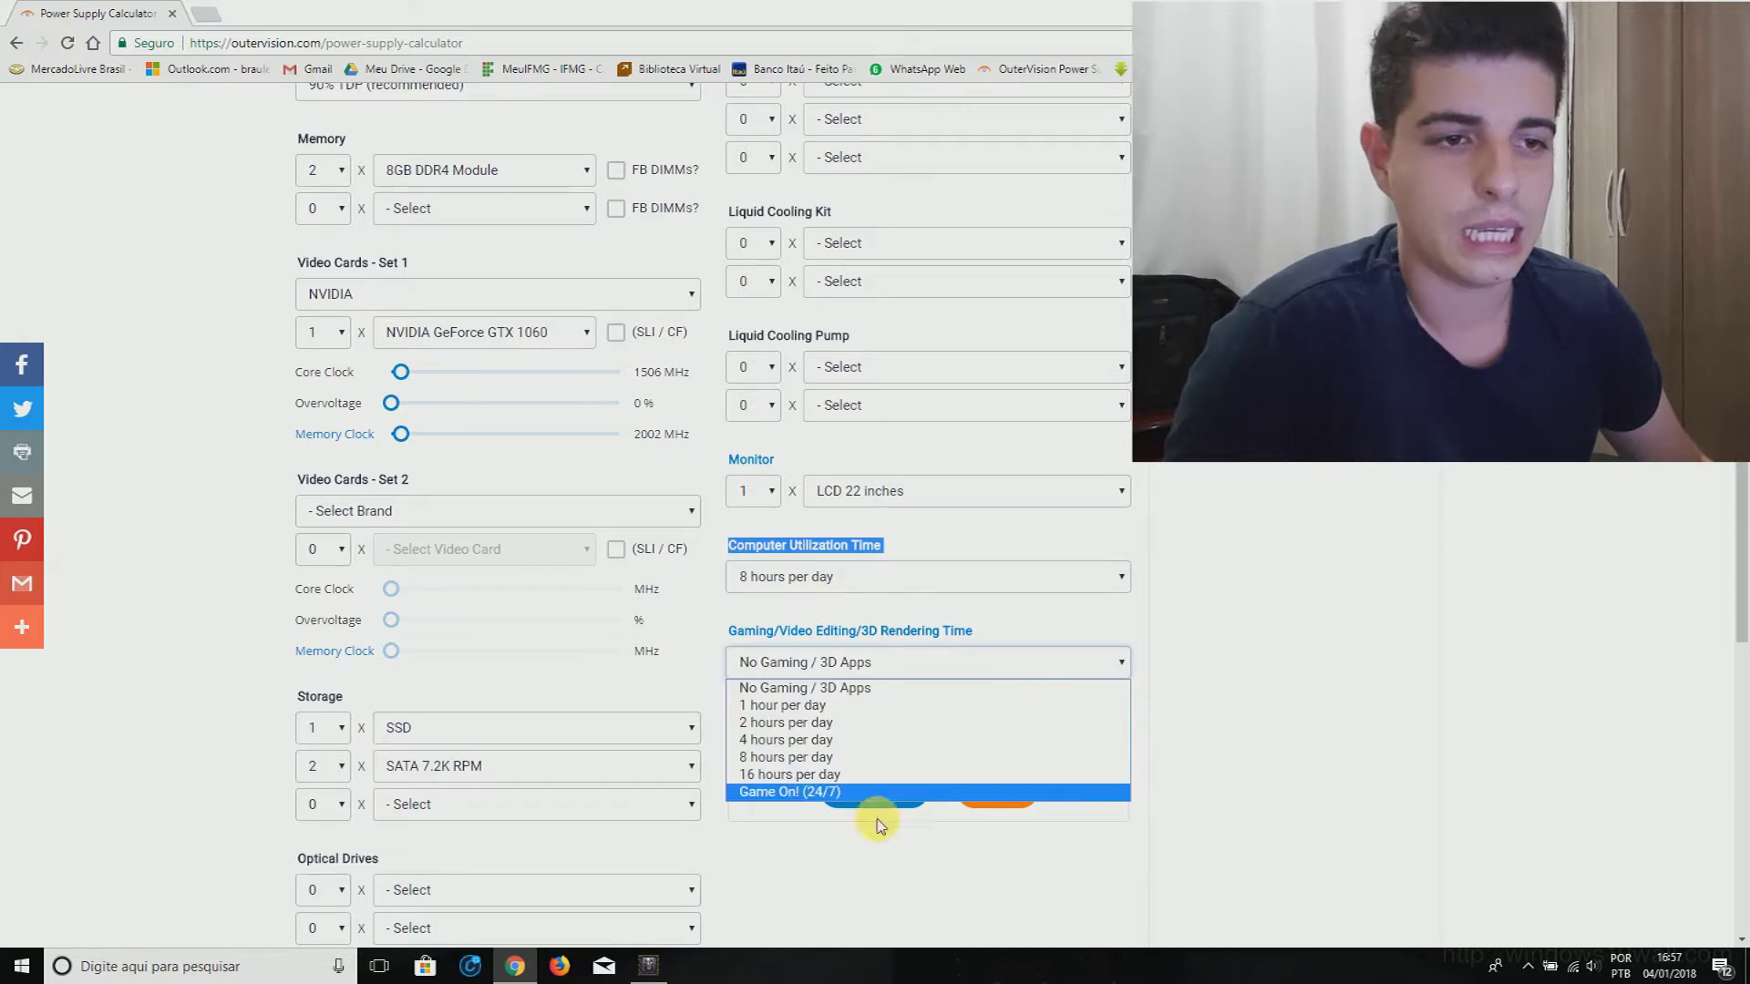
pyautogui.click(1199, 677)
pyautogui.scroll(-1, 1094, 656)
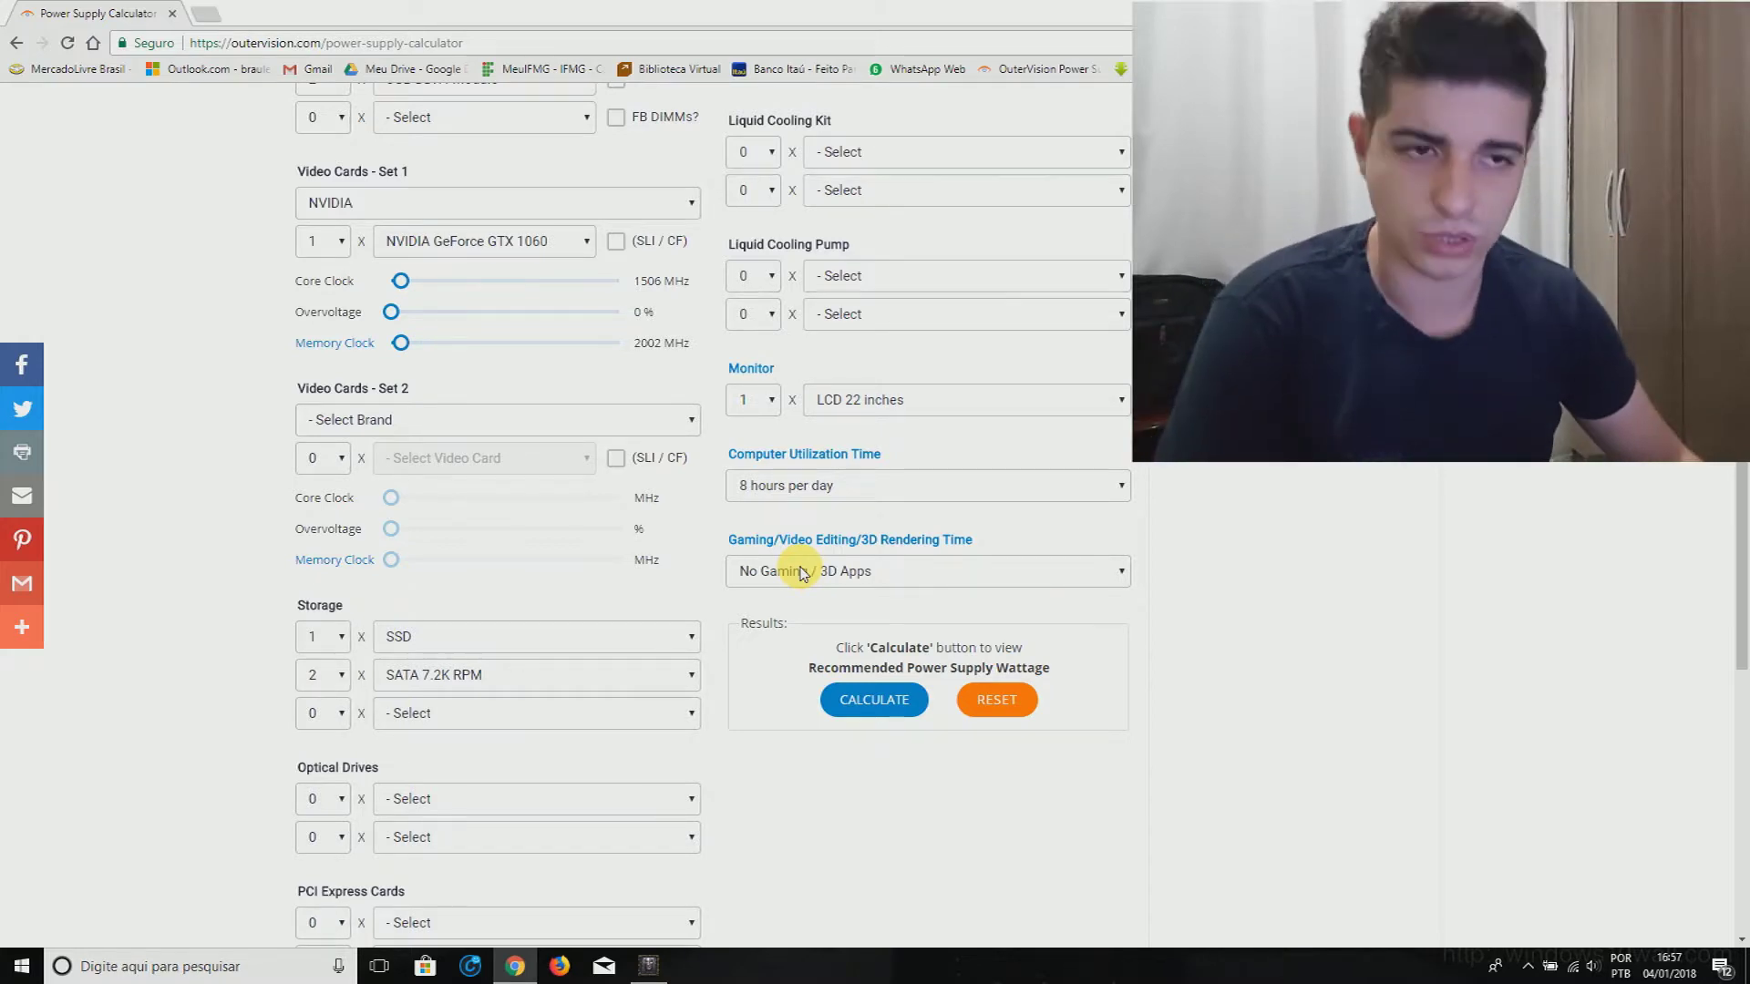
pyautogui.click(884, 574)
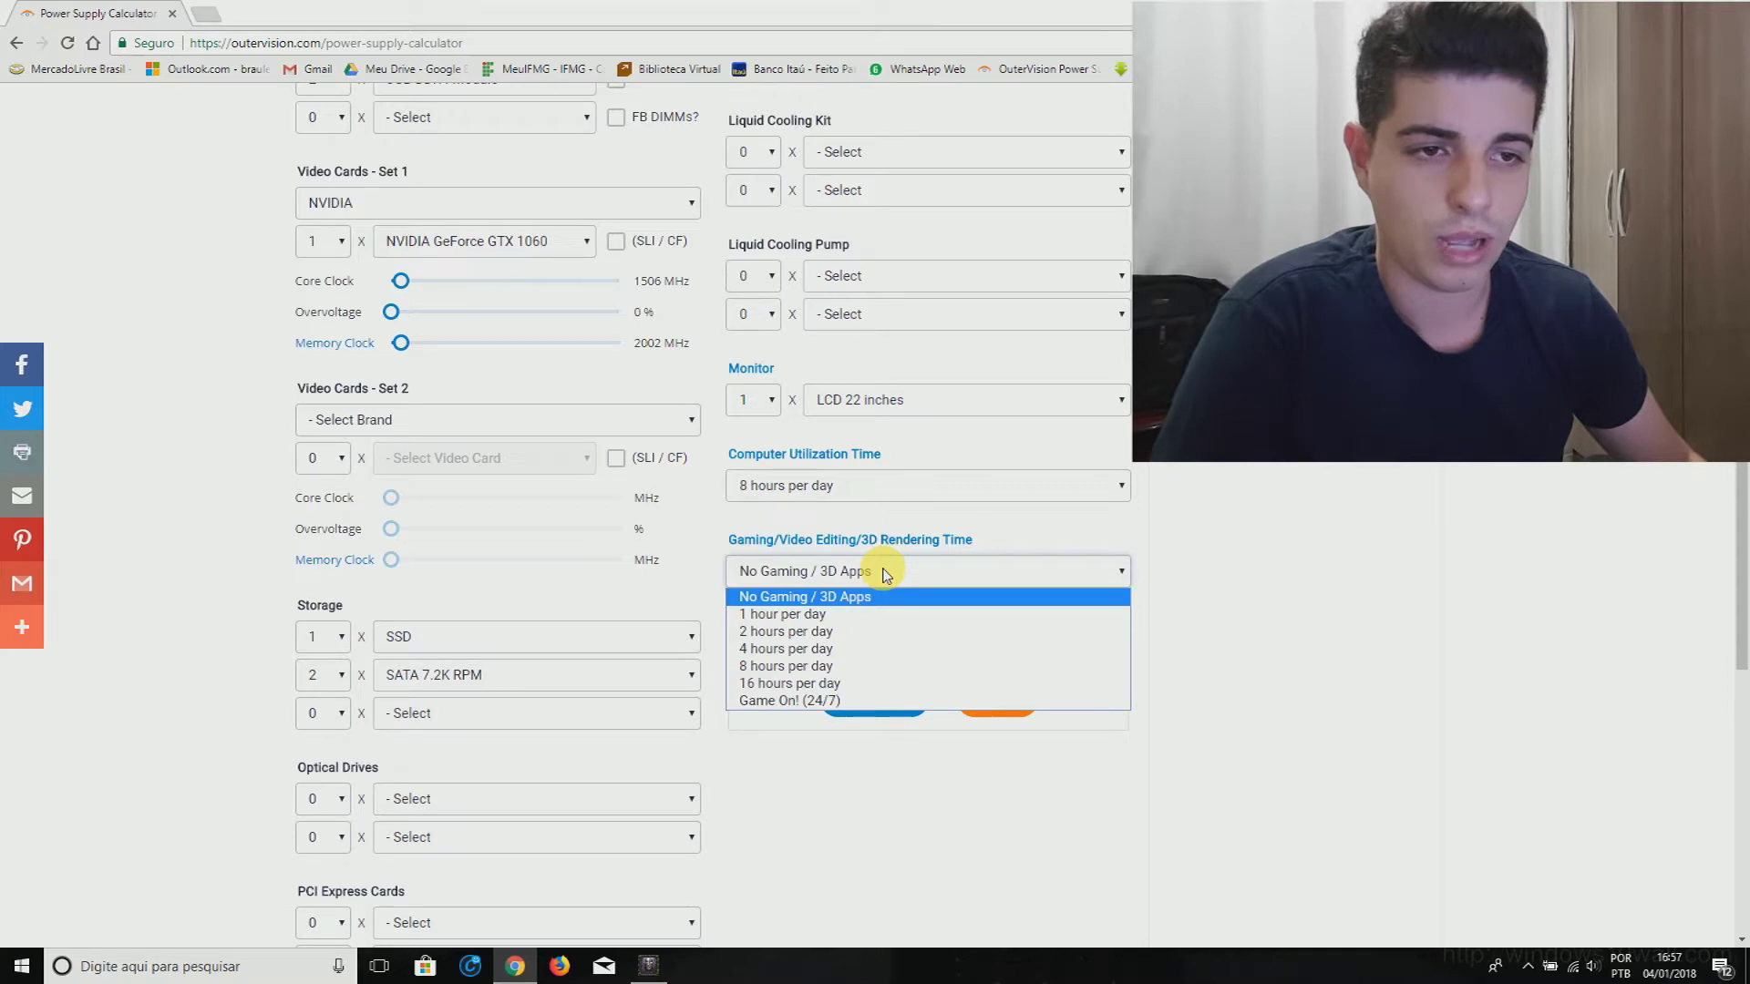
pyautogui.click(828, 648)
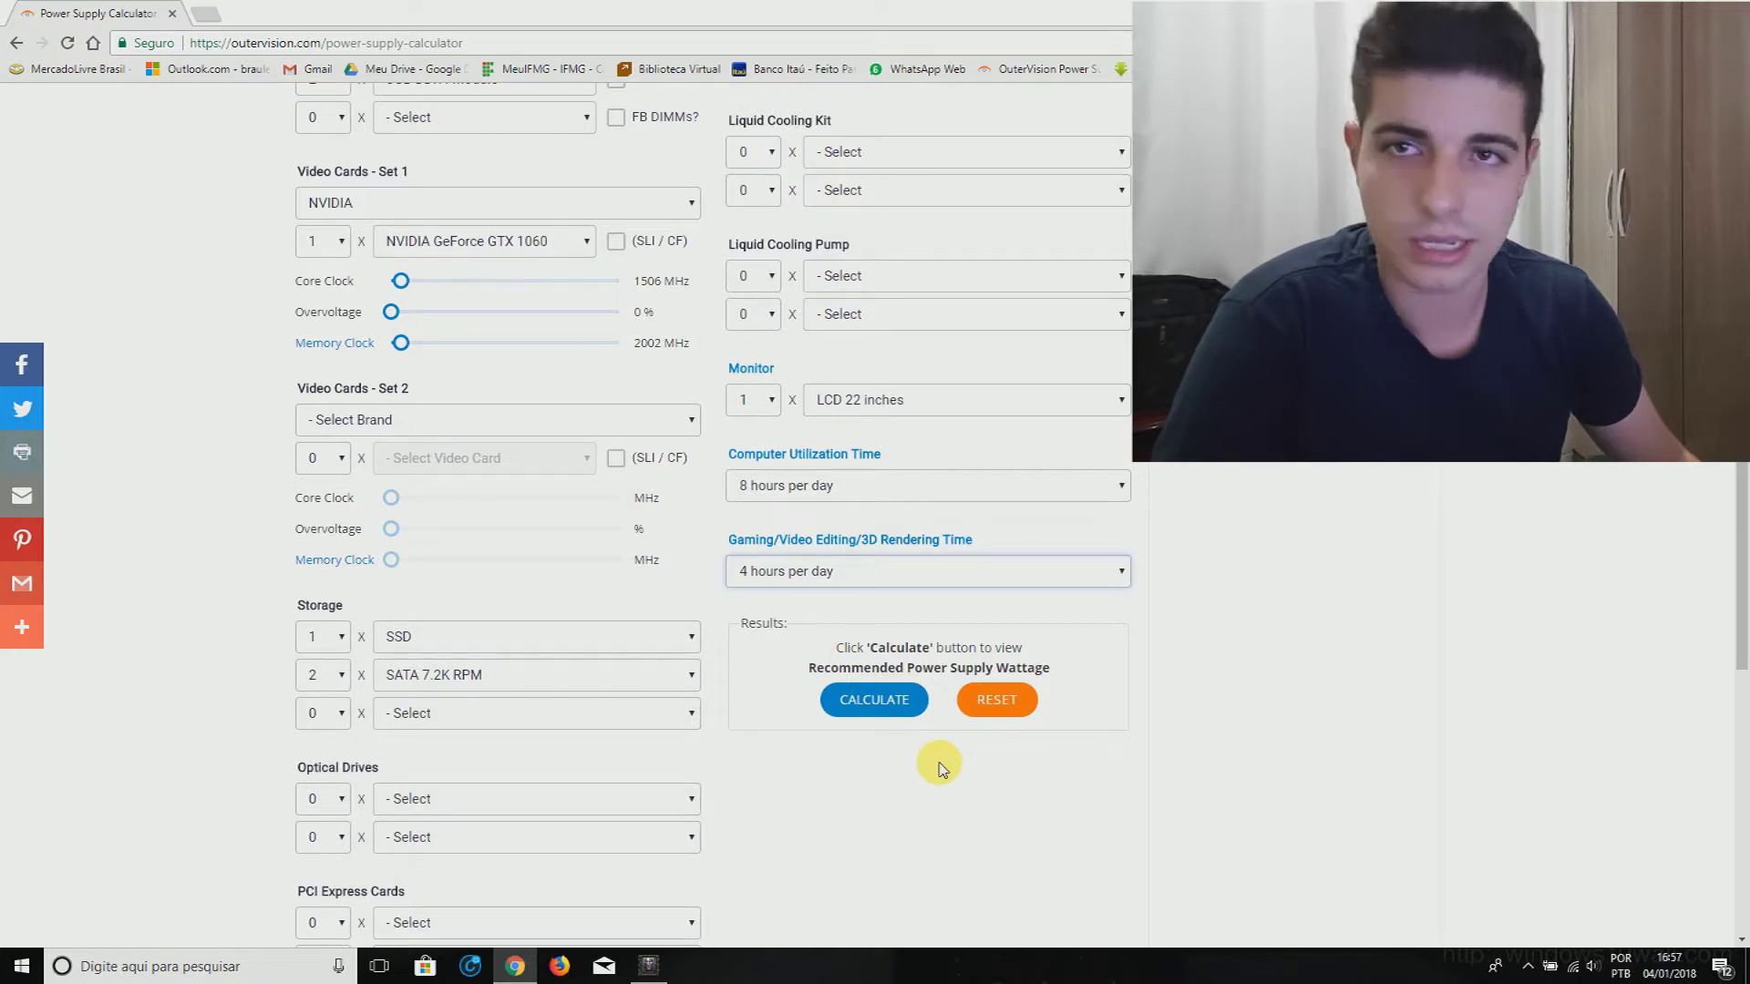
pyautogui.click(899, 713)
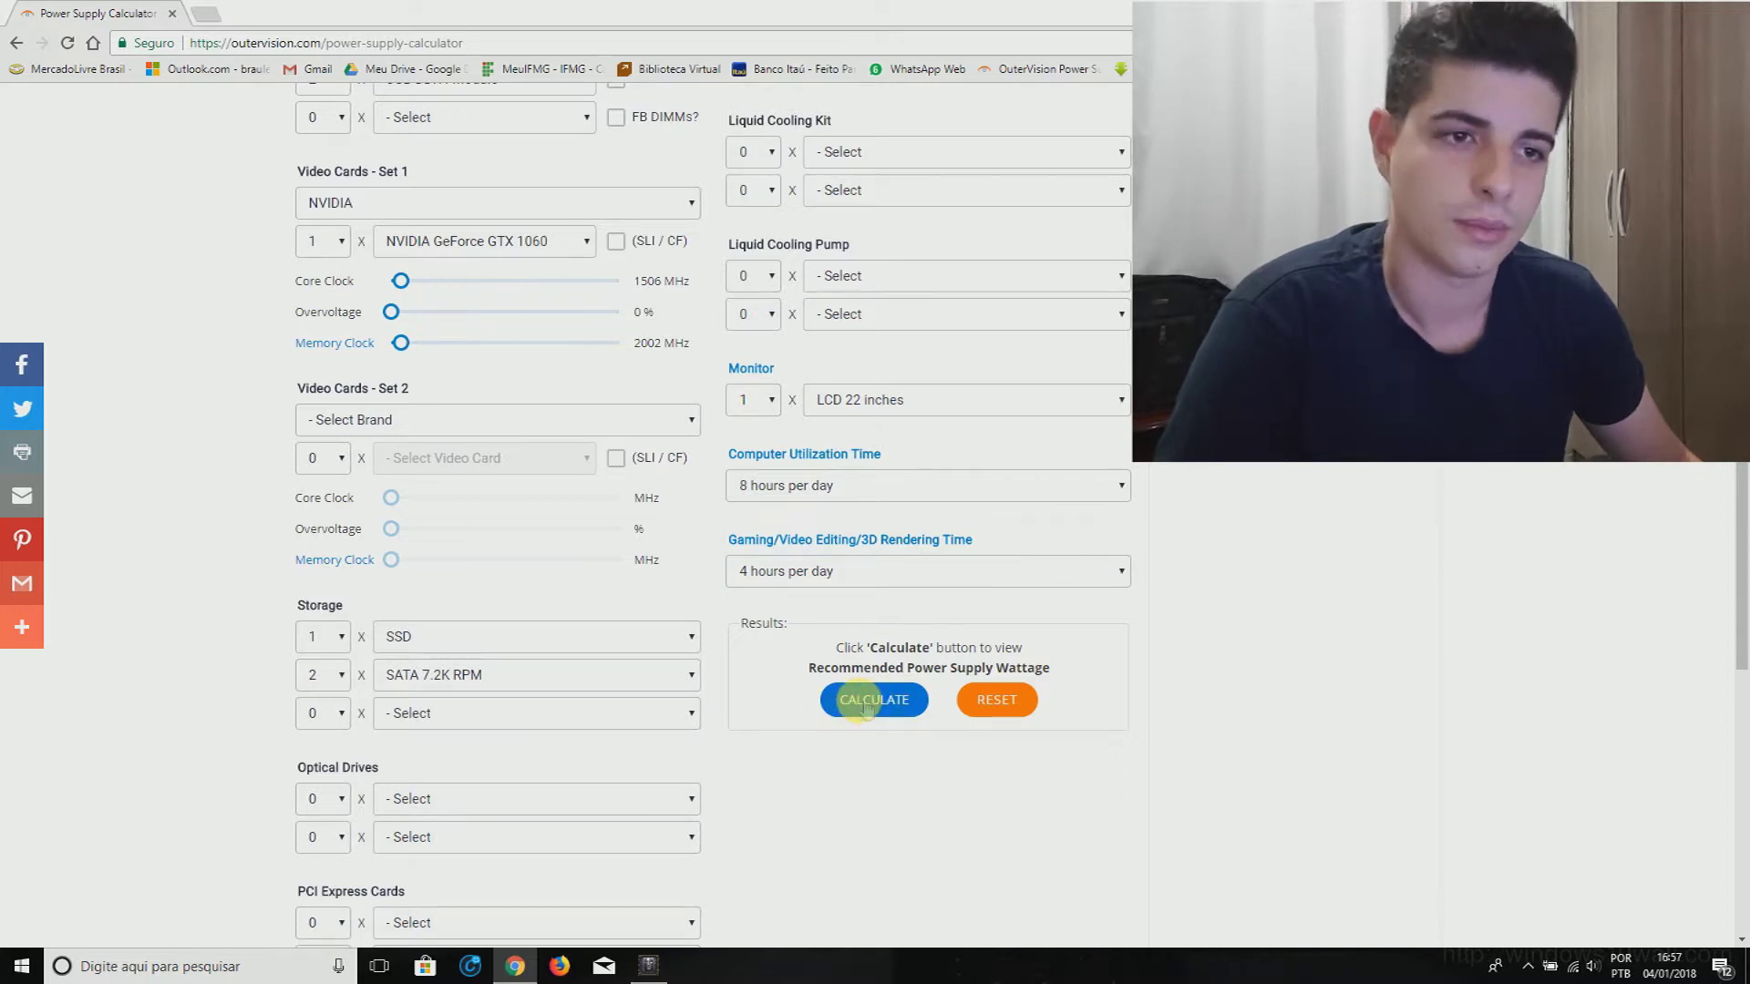
# - Examine the calculation results and highlight the recommended PSU wattage
pyautogui.scroll(-2, 829, 665)
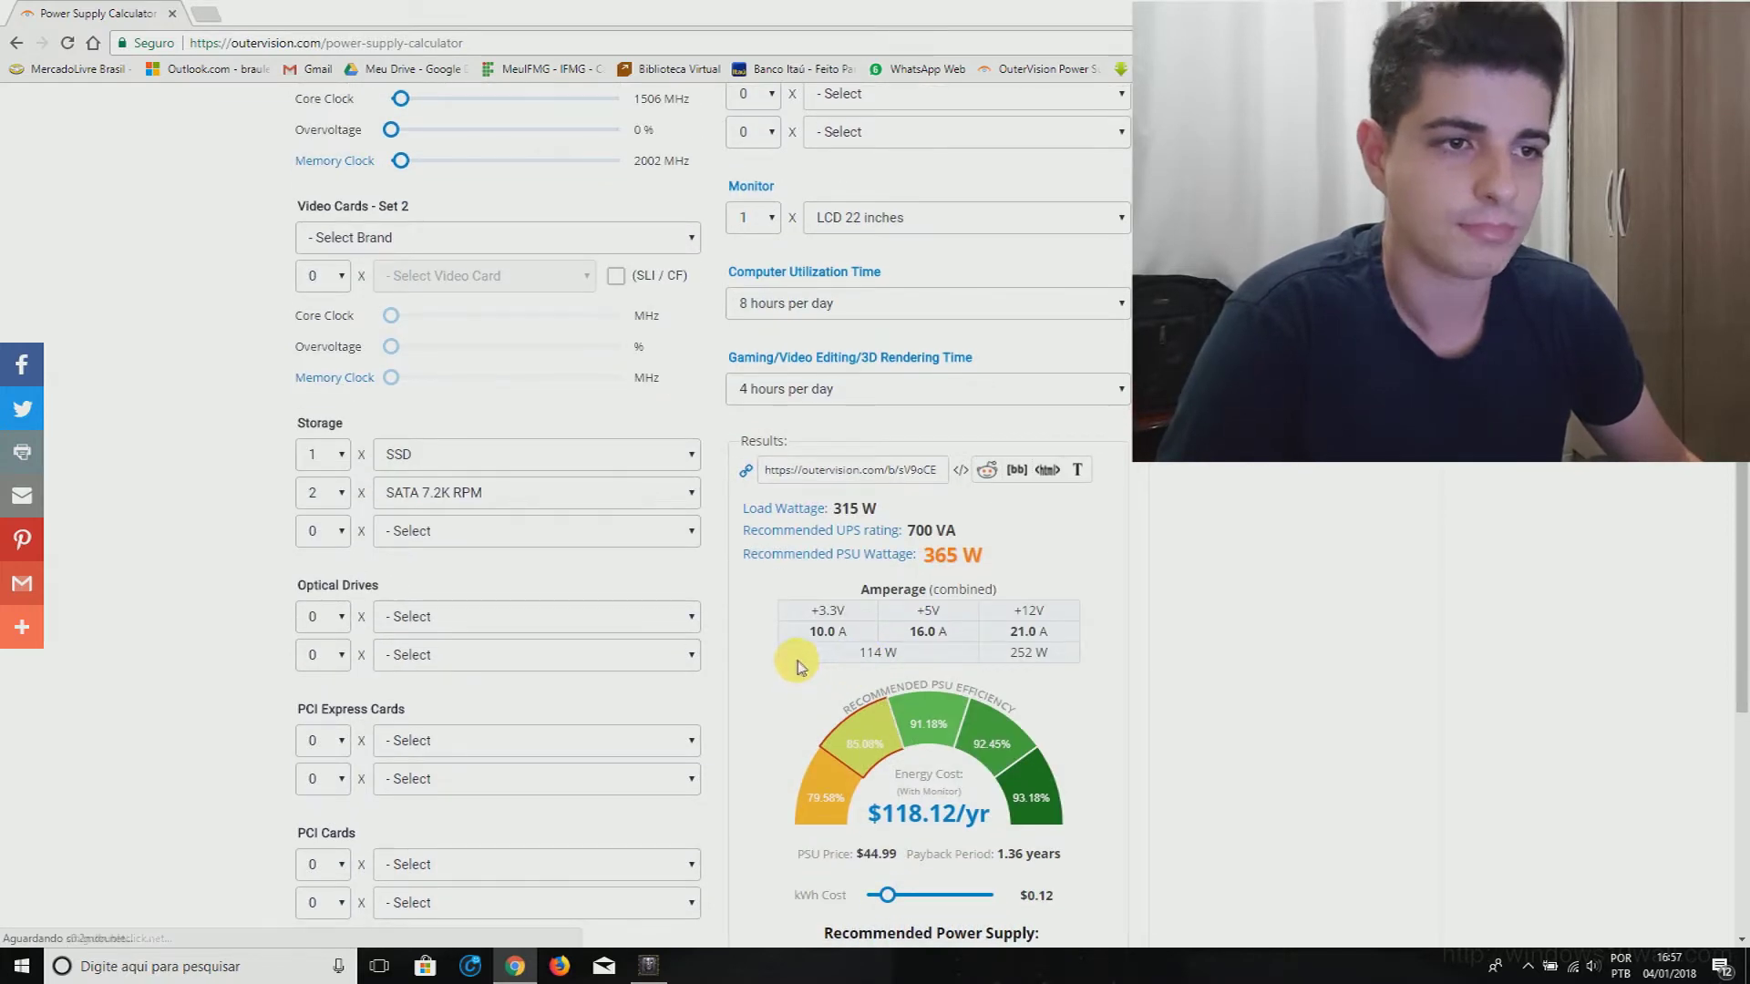
pyautogui.scroll(-1, 797, 660)
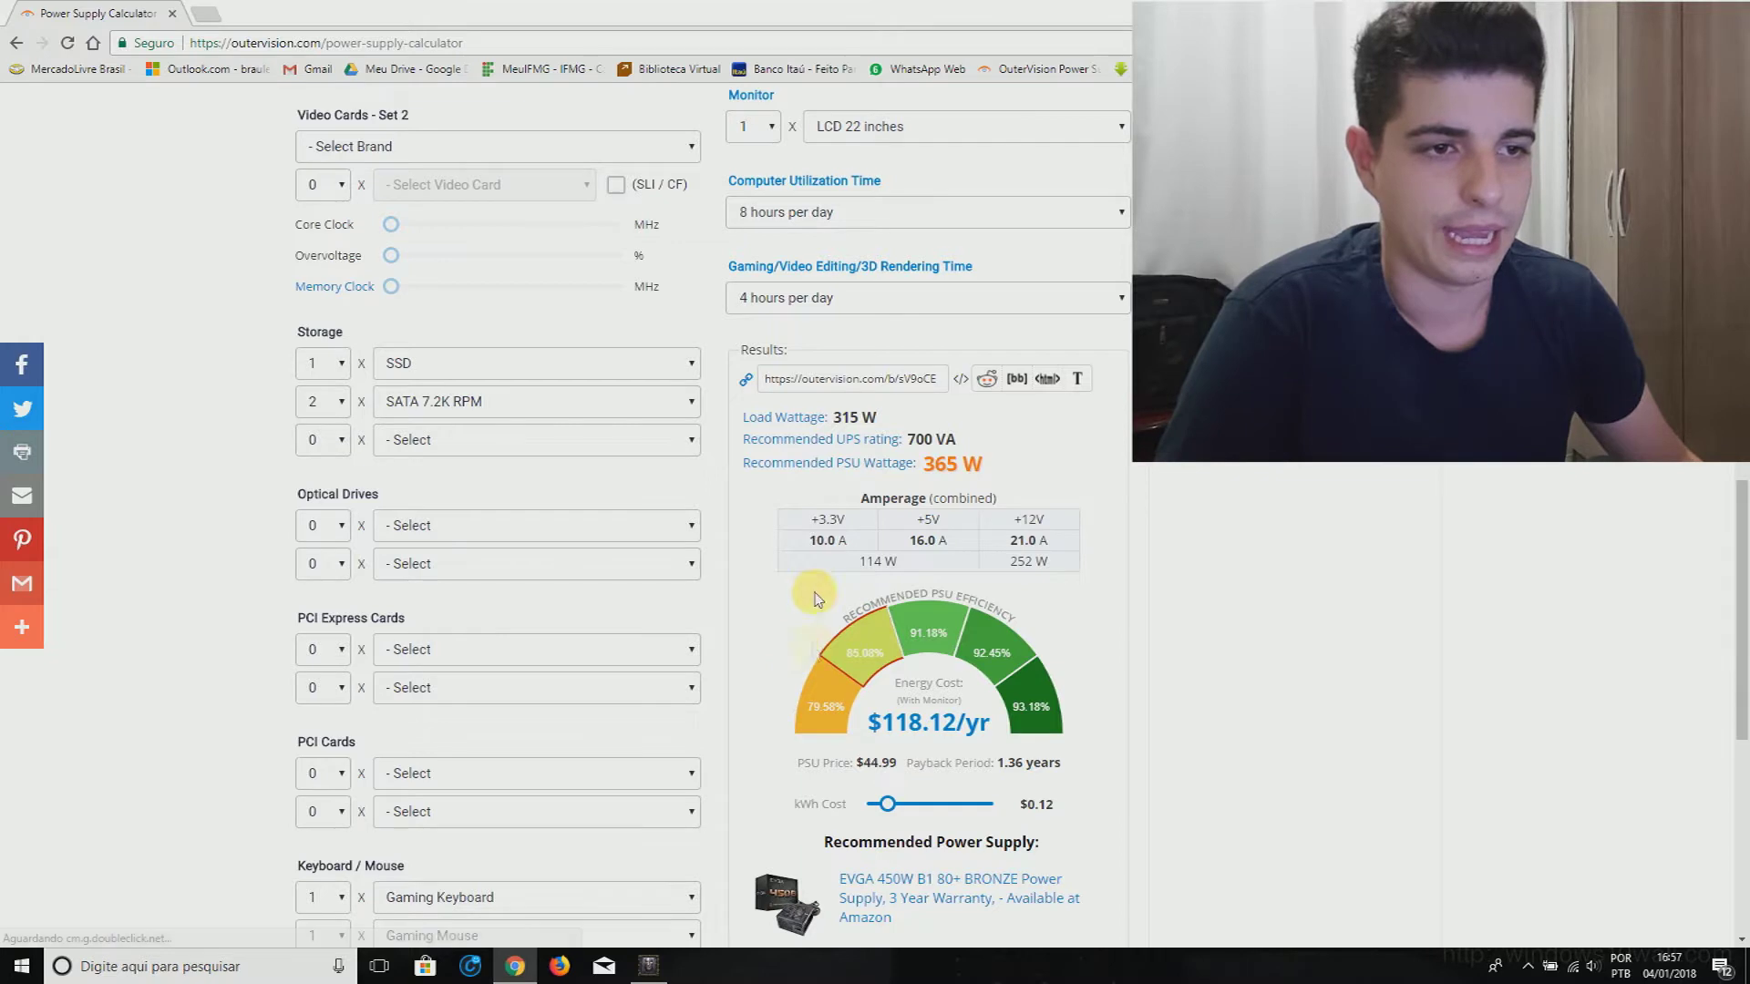
pyautogui.scroll(-1, 792, 531)
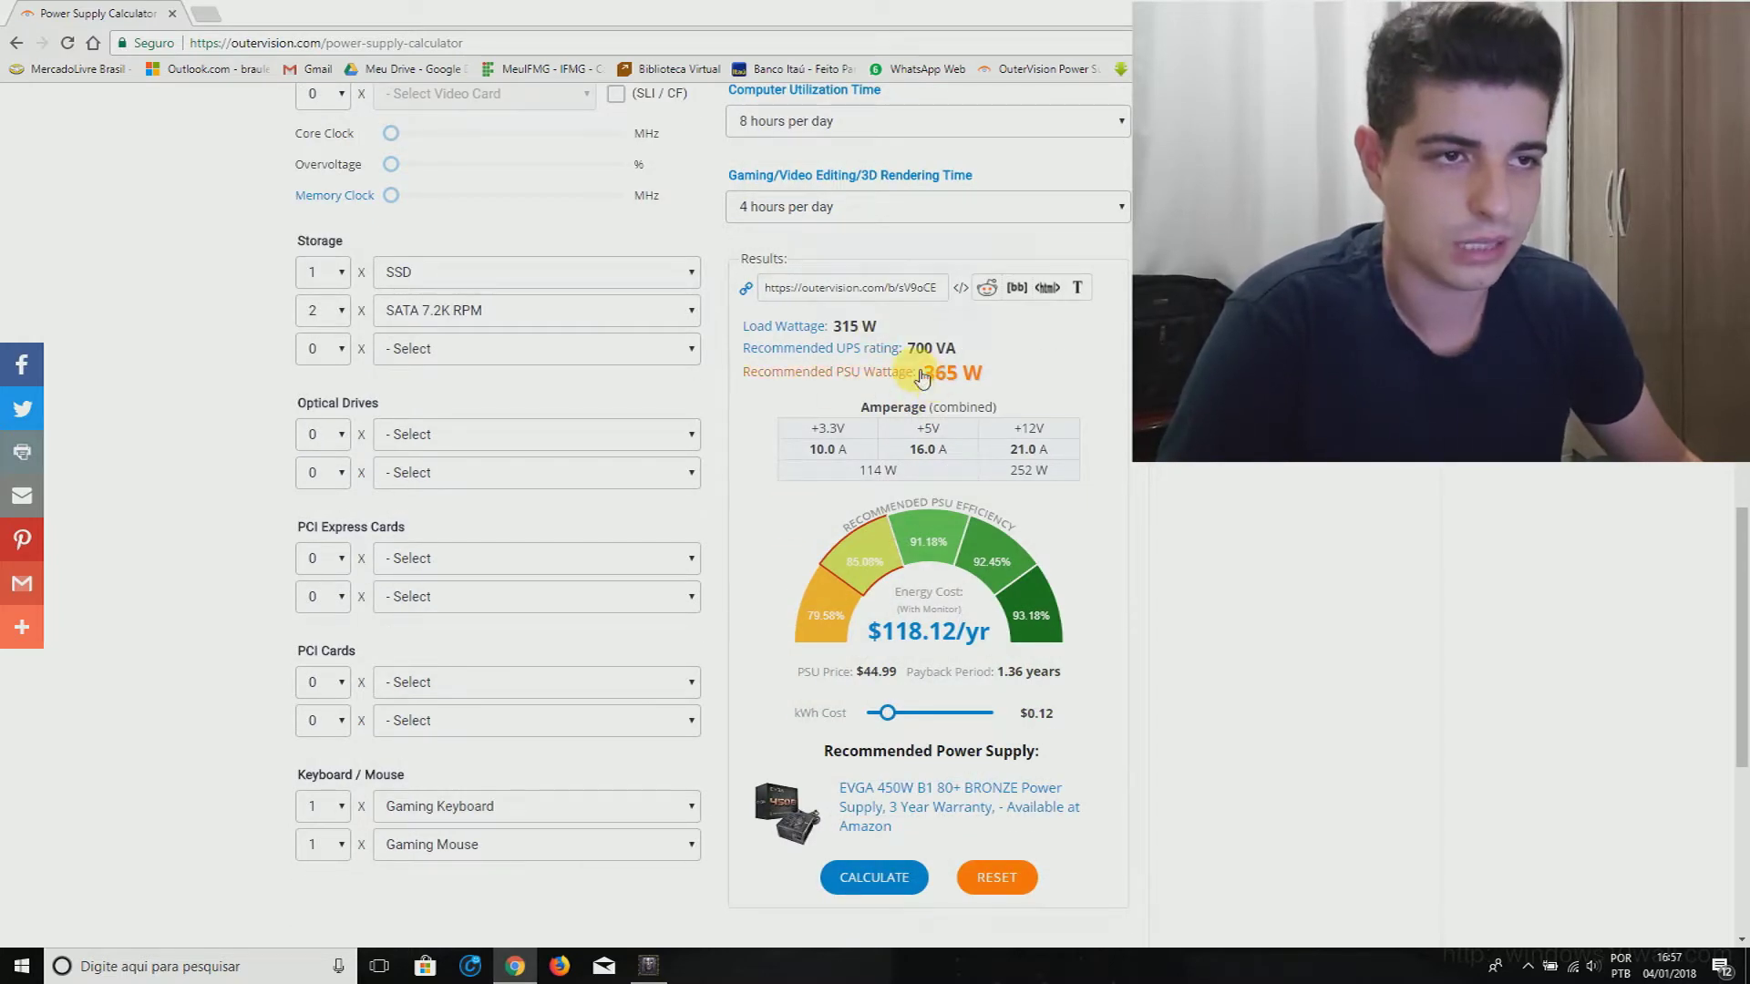
pyautogui.moveTo(1012, 381); pyautogui.dragTo(926, 379)
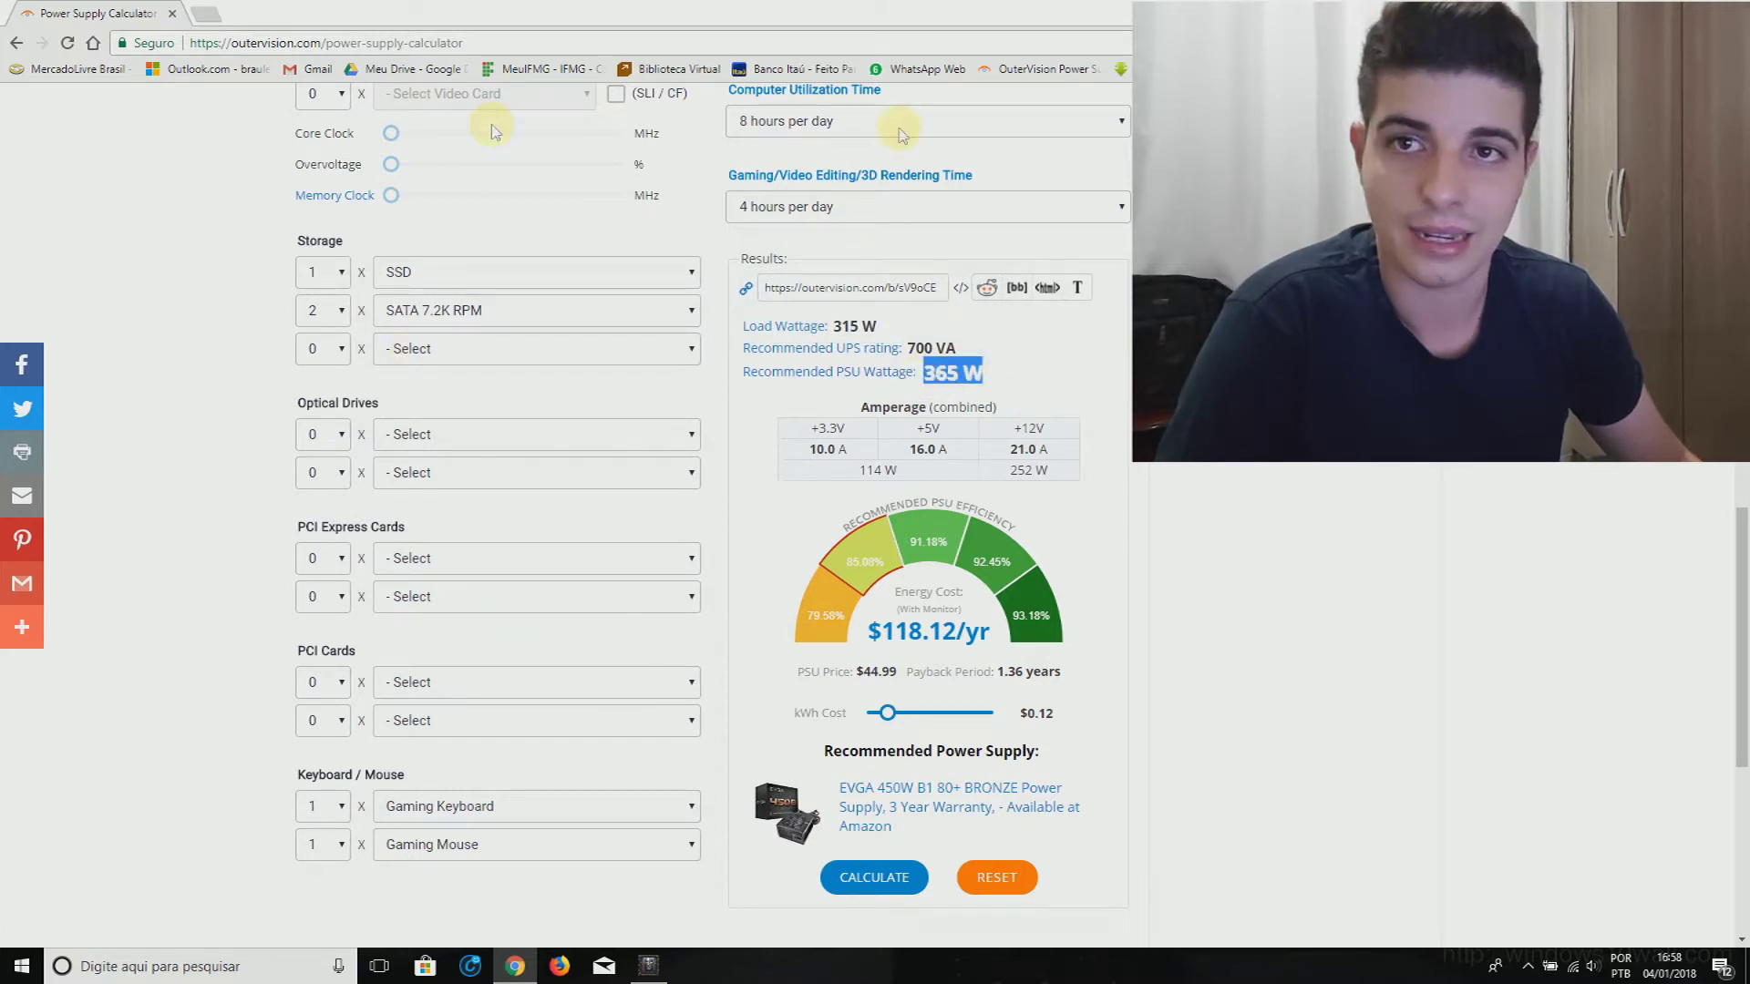
pyautogui.moveTo(957, 522)
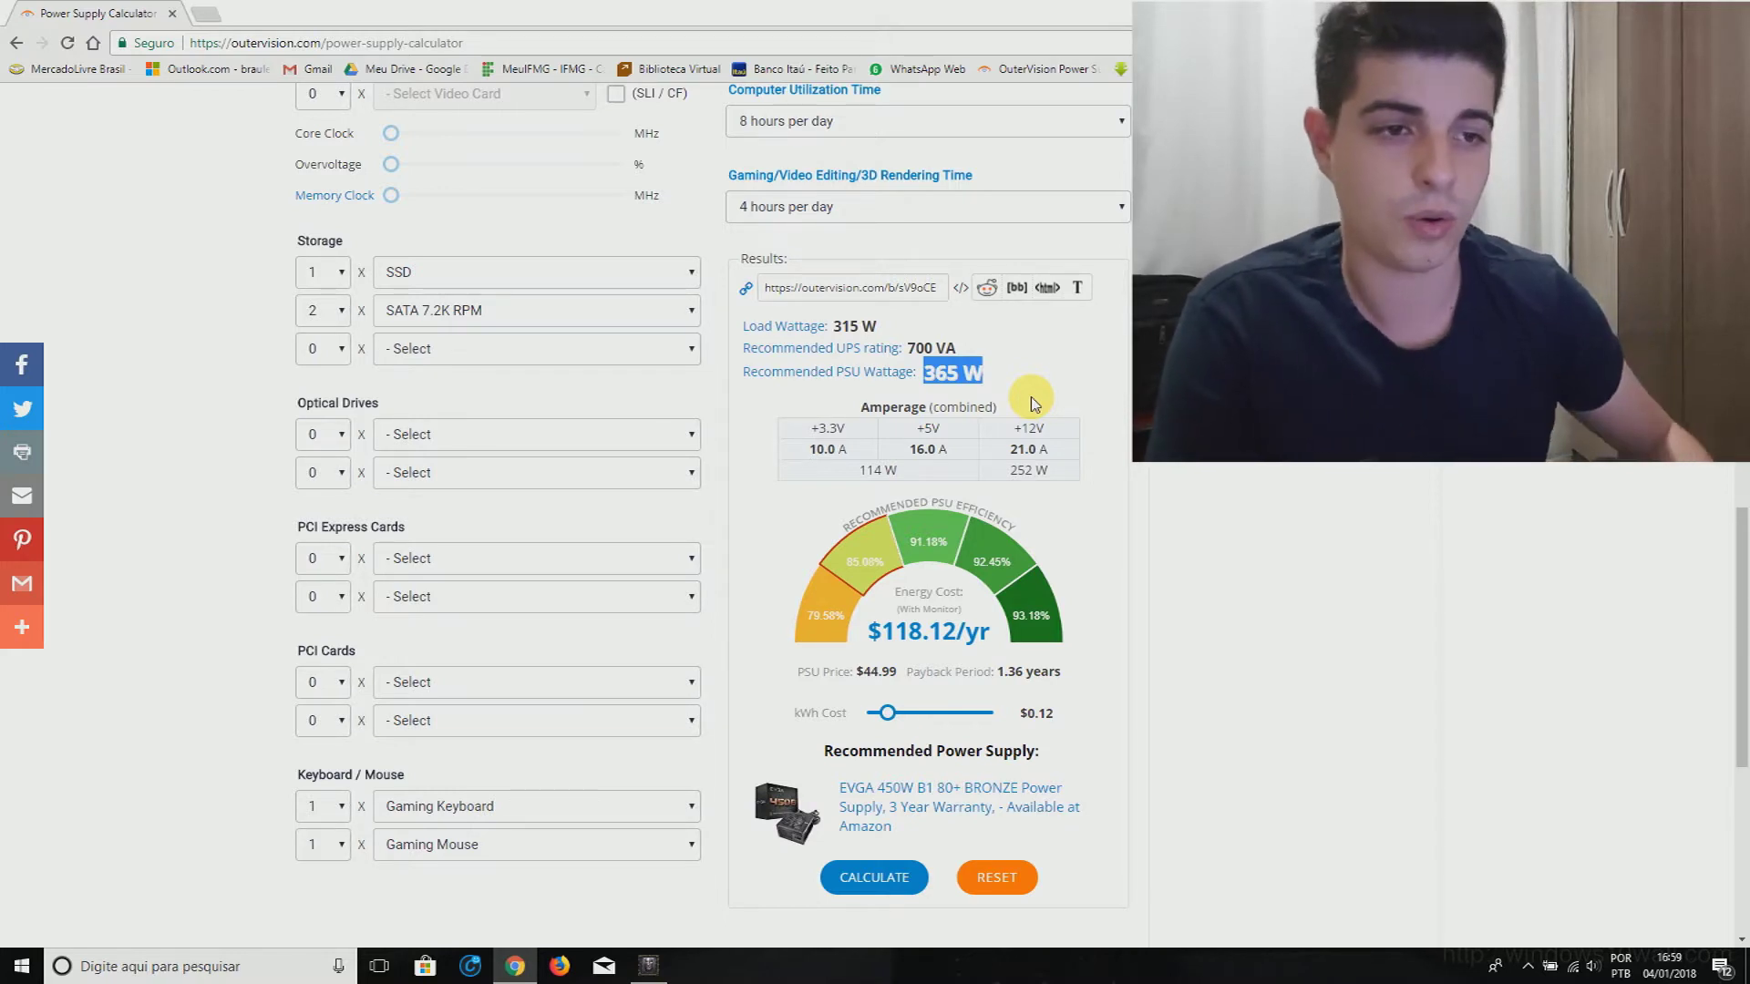
# - Examine the combined amperage table for the +3.3V, +5V and +12V rails
pyautogui.scroll(-1, 963, 558)
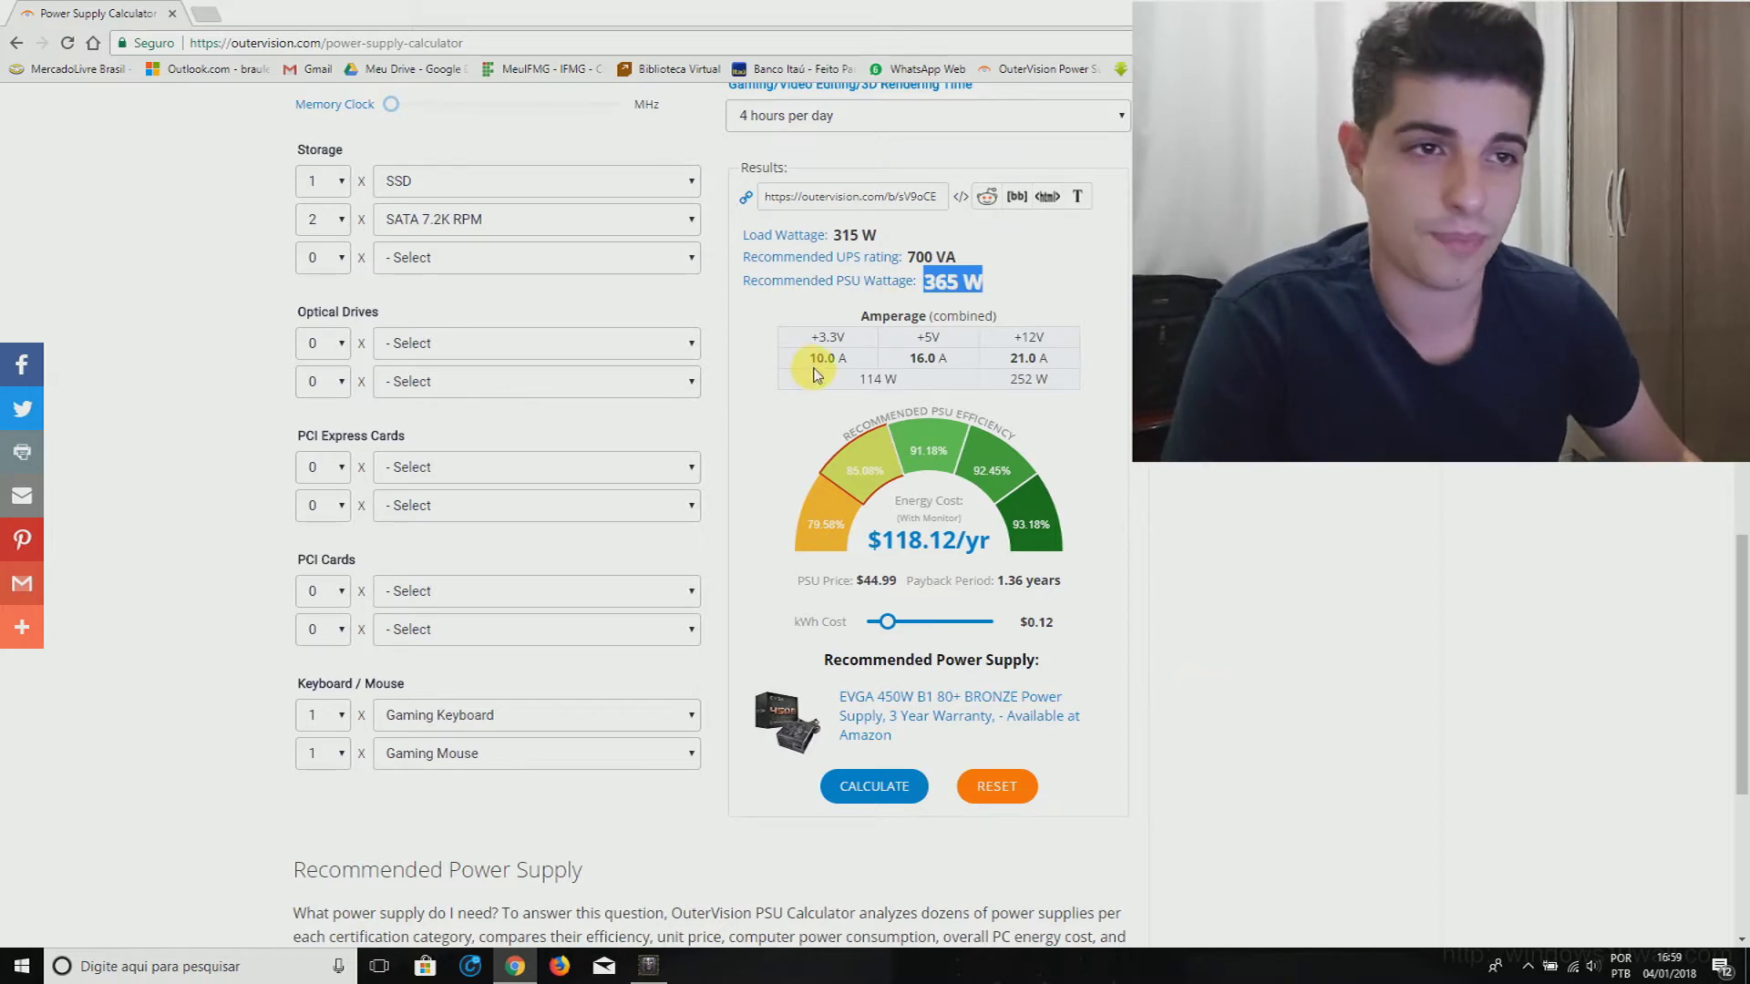
pyautogui.moveTo(806, 338); pyautogui.dragTo(970, 365)
pyautogui.click(1058, 335)
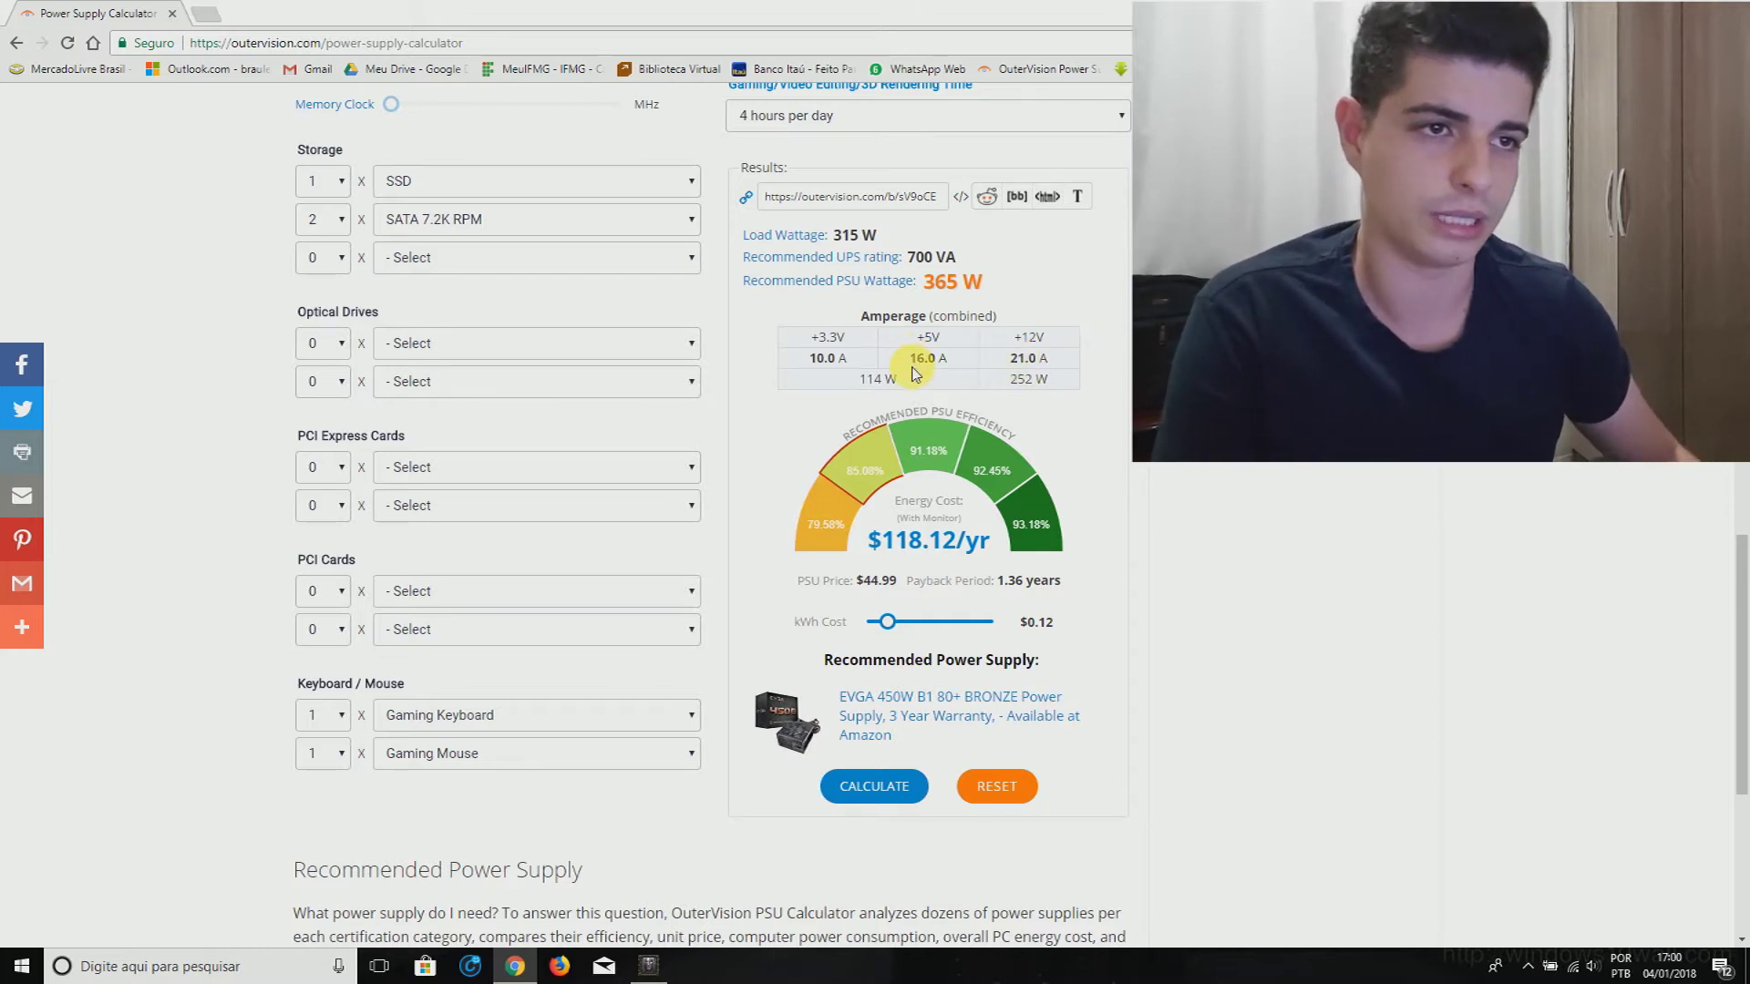
# - Work out the +5V rail's power by multiplying 5 by 16 in the Windows Calculator, and close the calculator
pyautogui.press('XF86Calculator')
pyautogui.write('5')
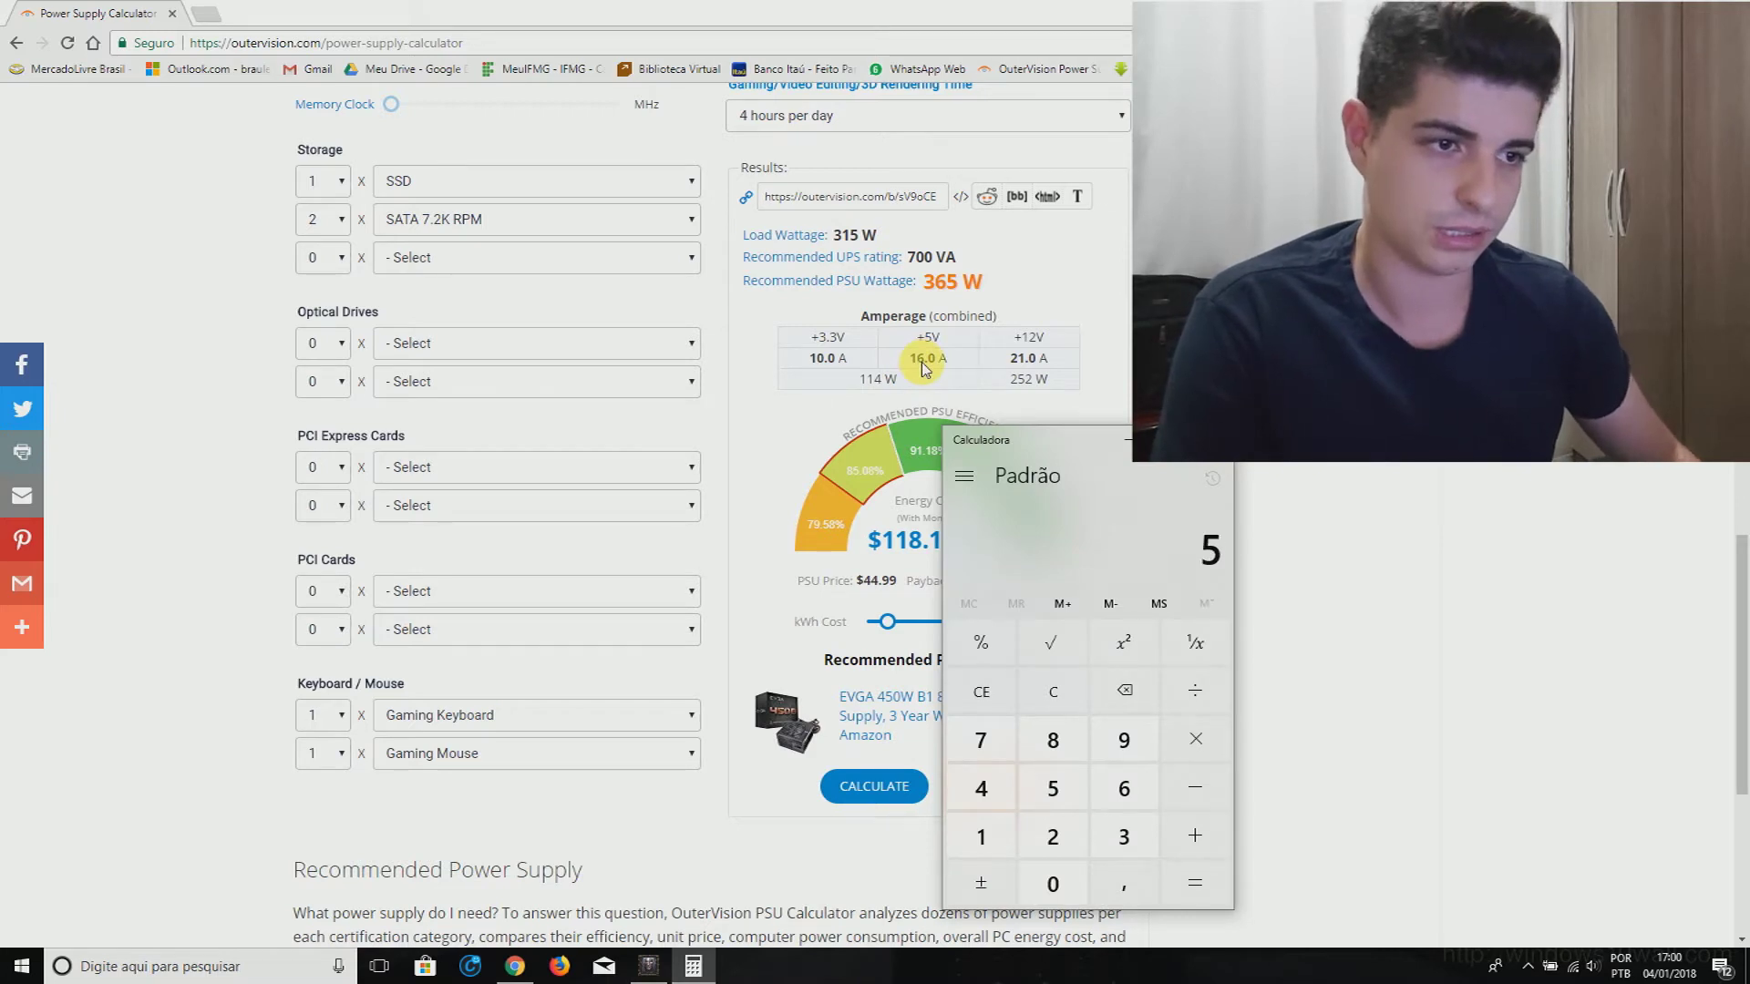
pyautogui.click(1181, 738)
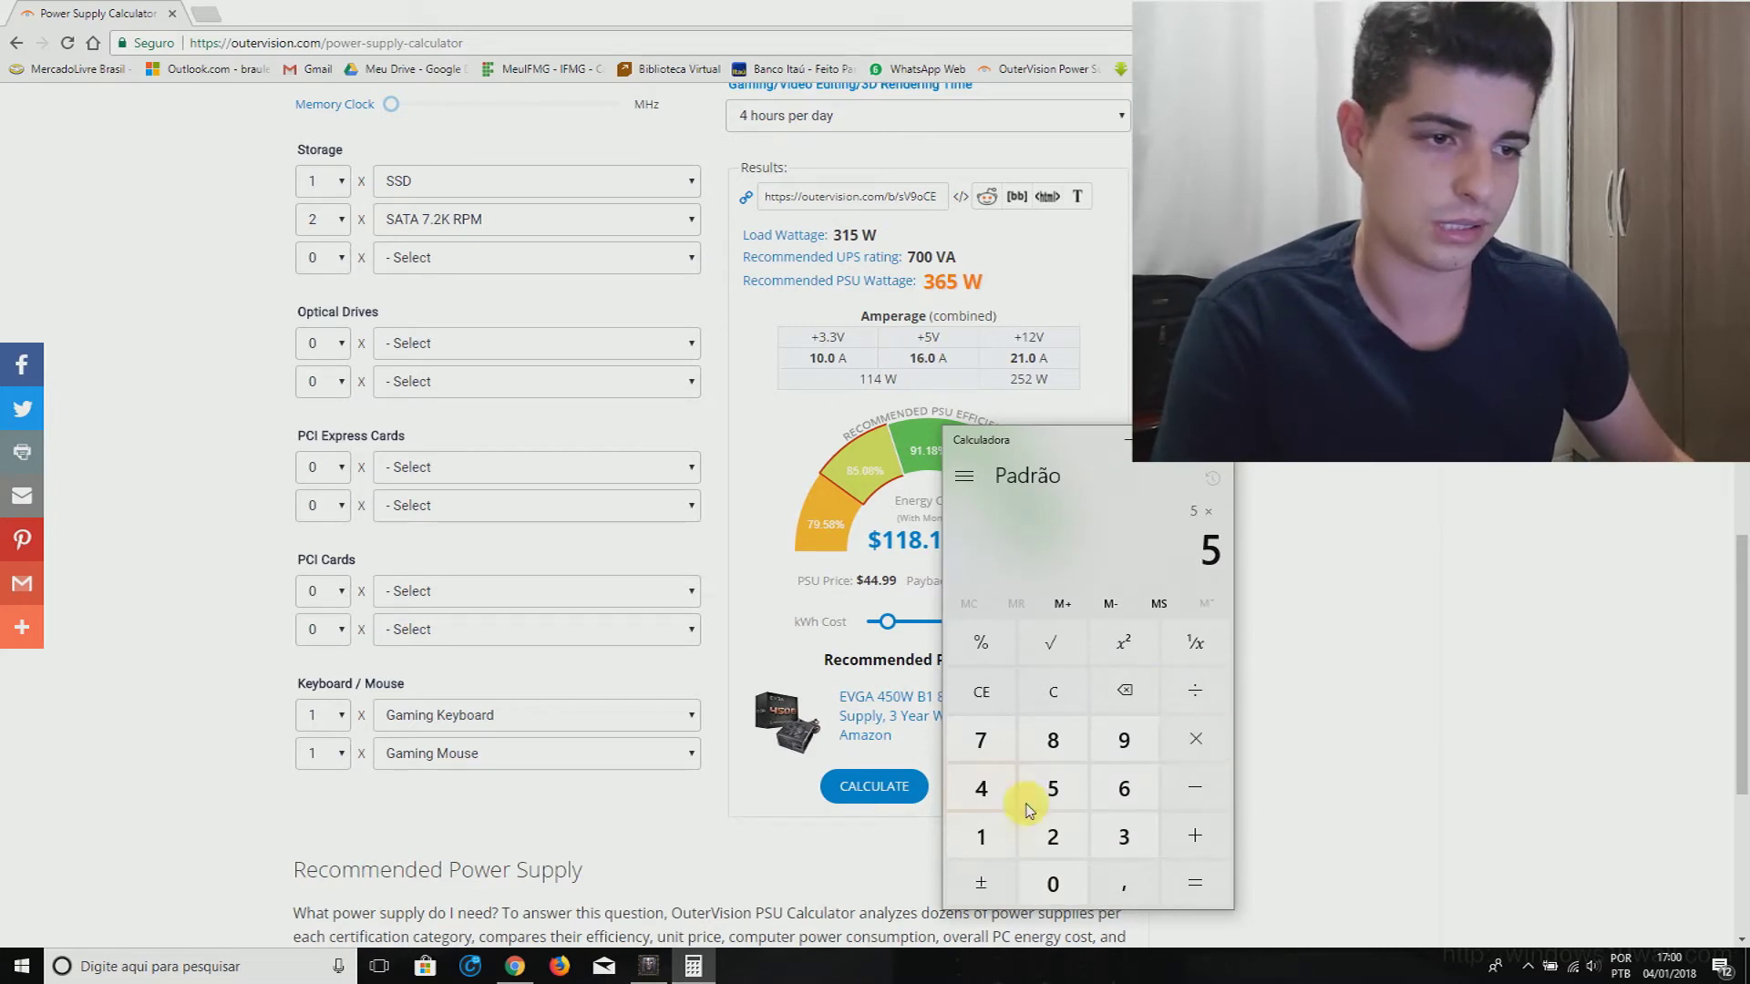
pyautogui.click(1000, 850)
pyautogui.click(1120, 786)
pyautogui.click(1051, 887)
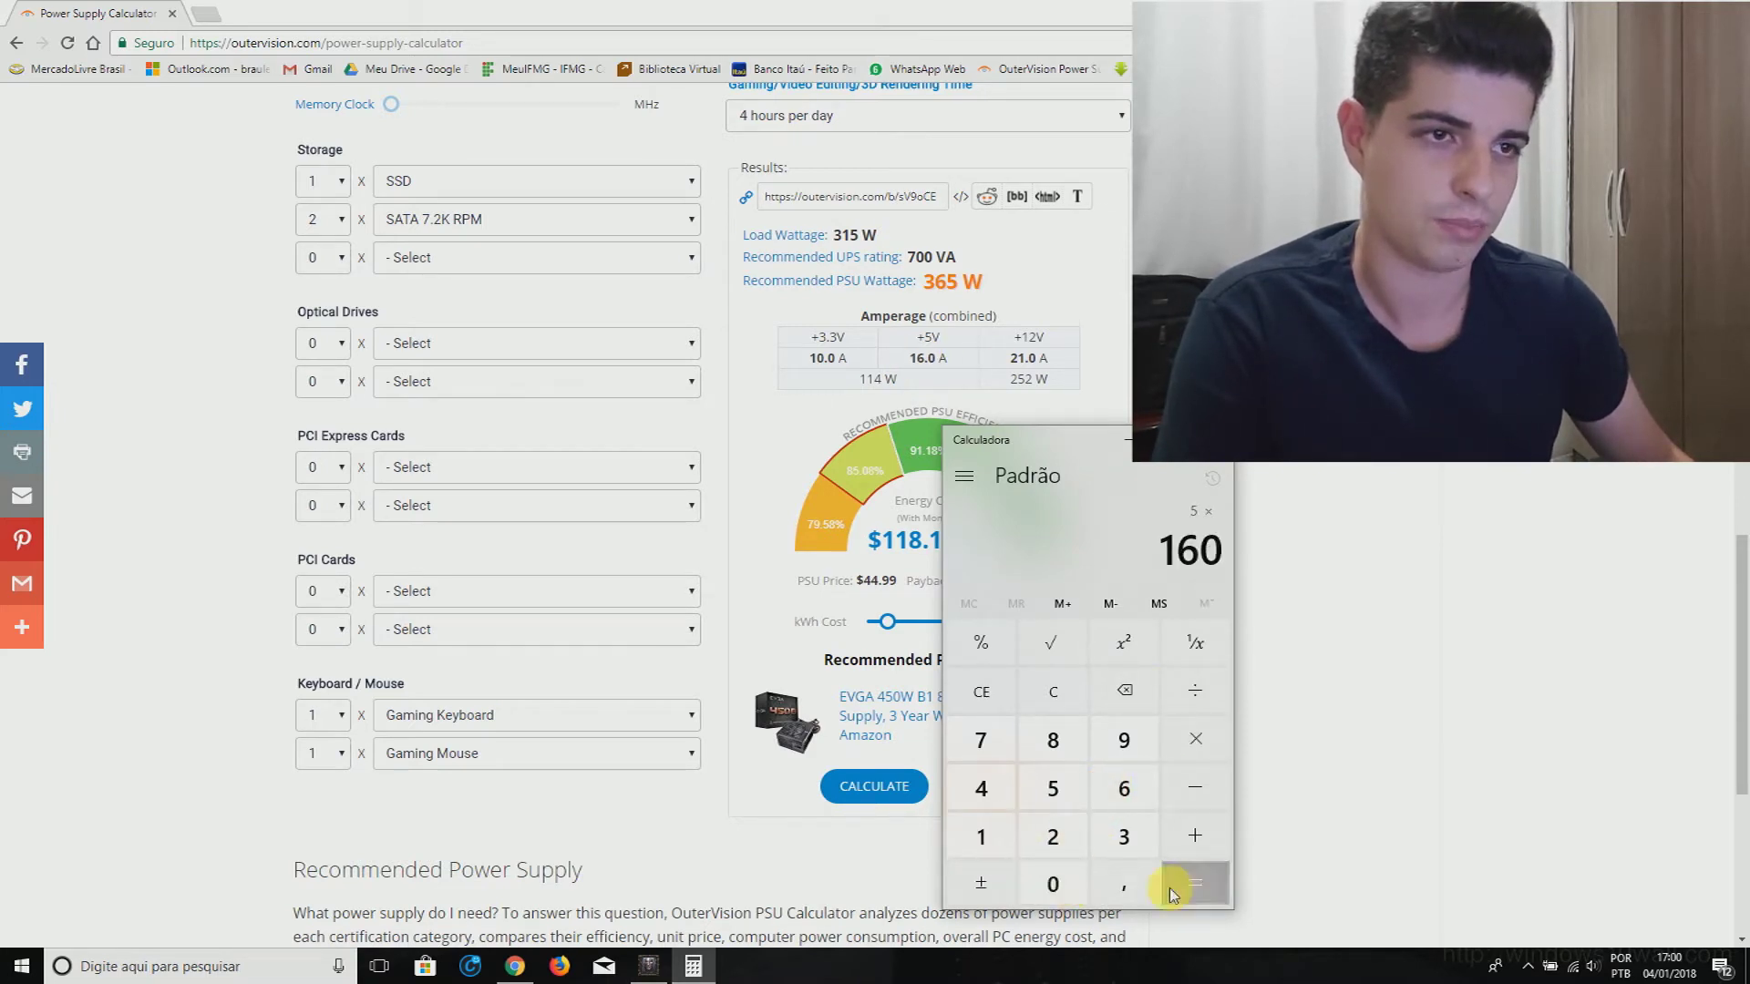
pyautogui.click(1139, 697)
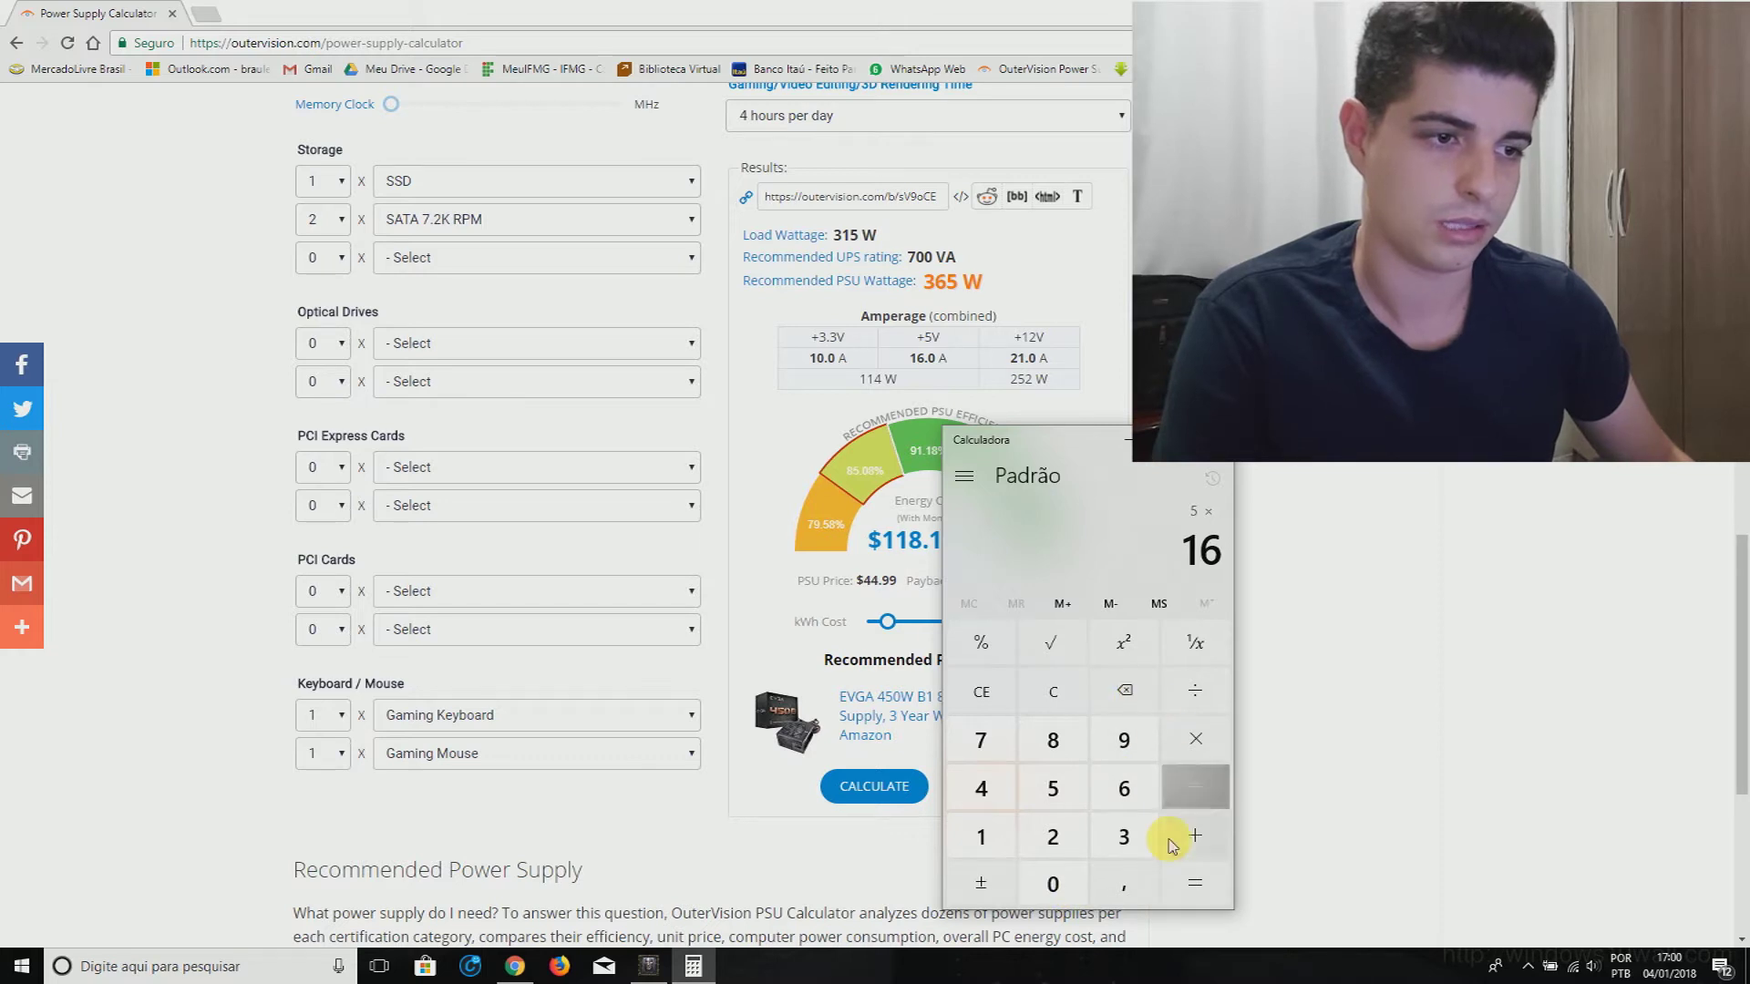
pyautogui.click(1194, 890)
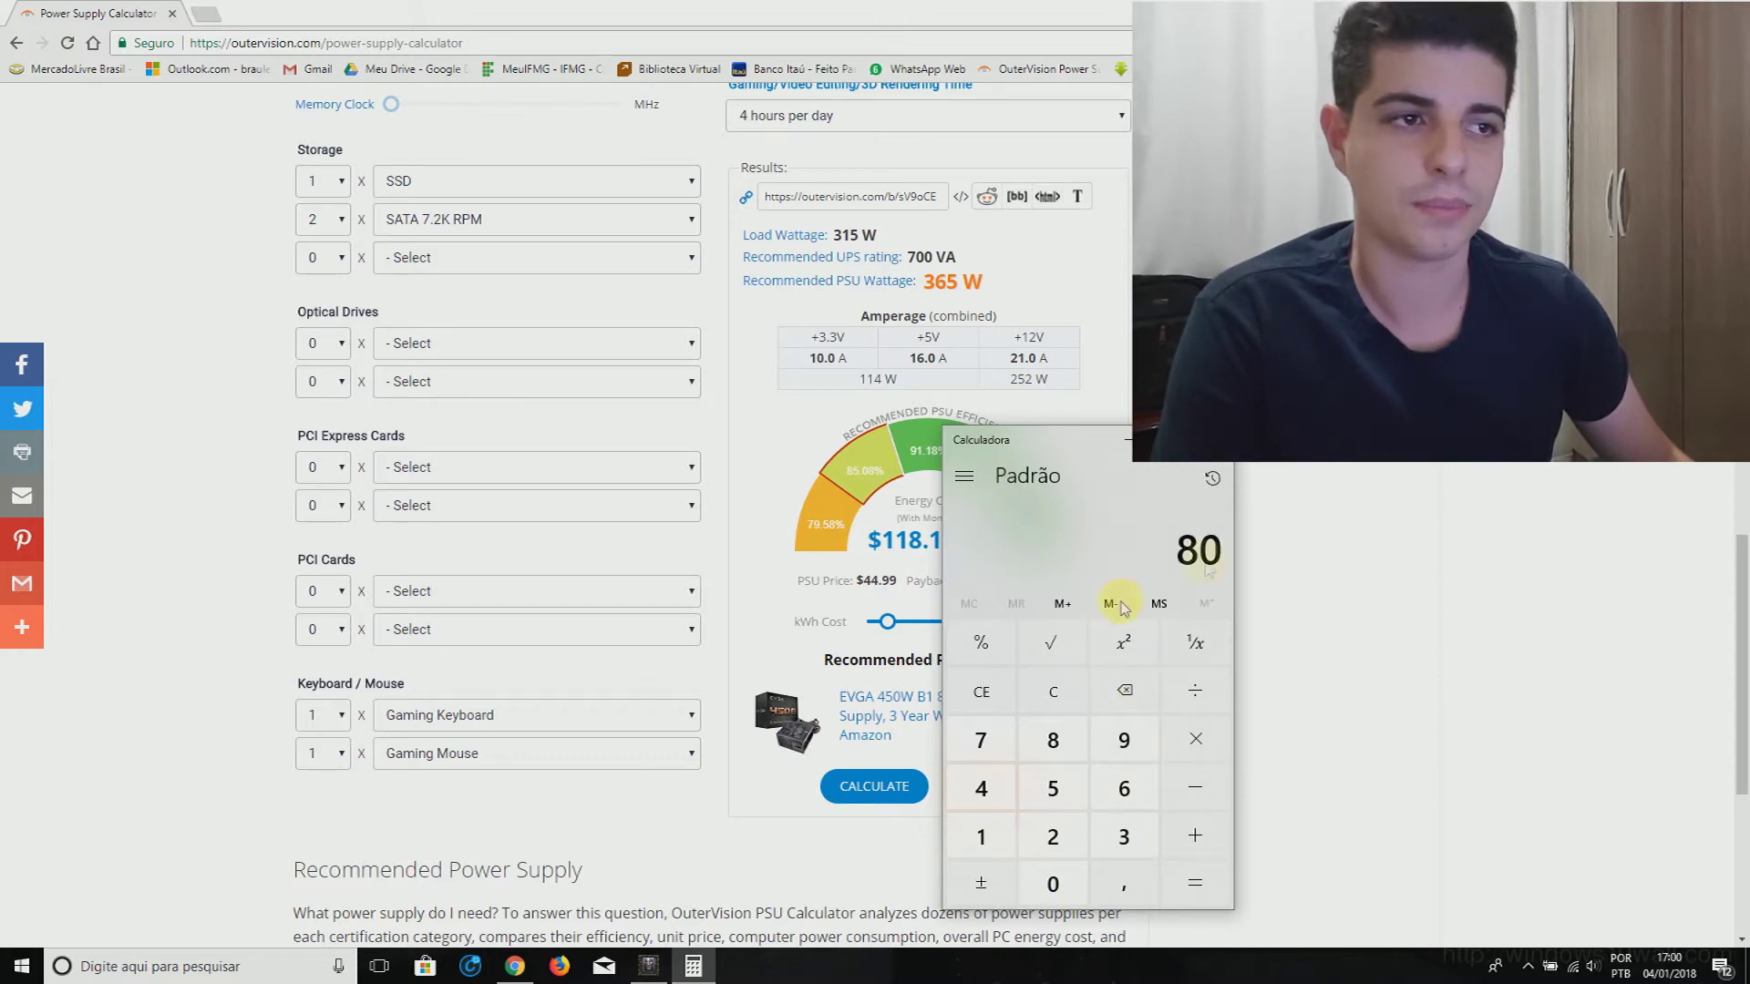
pyautogui.click(1218, 440)
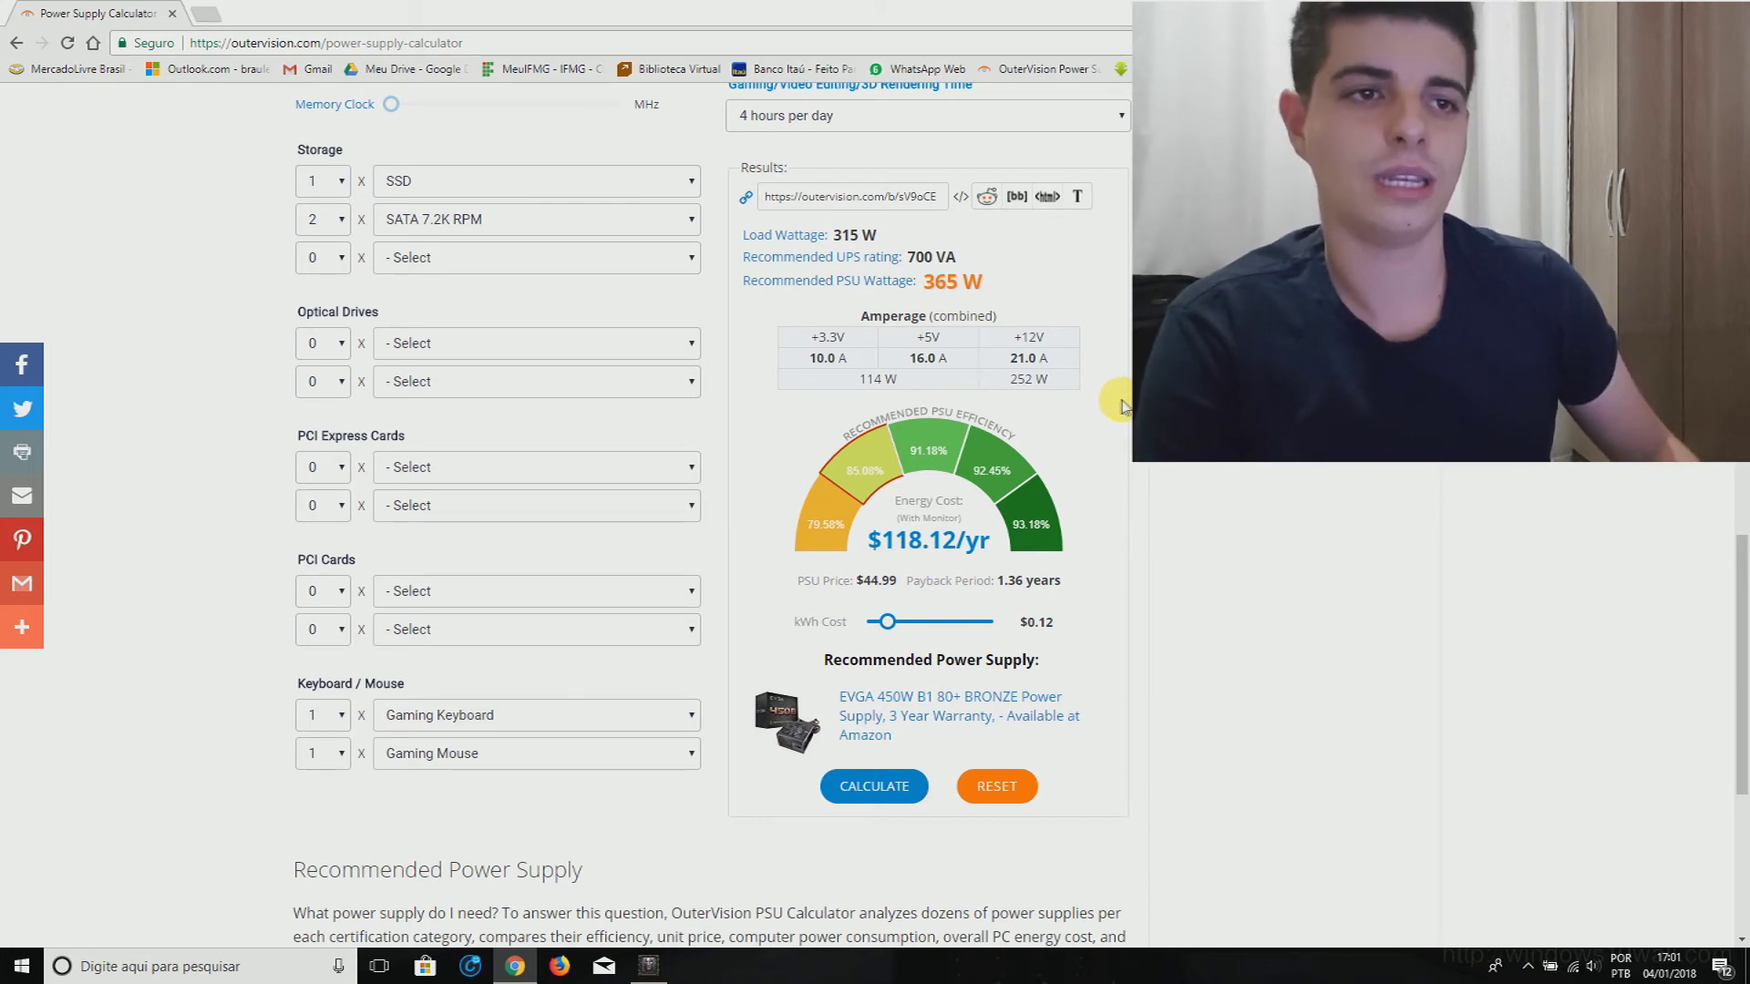
# - Highlight the rail amperage values in the results again for review and clear the selection
pyautogui.moveTo(808, 340); pyautogui.dragTo(816, 358)
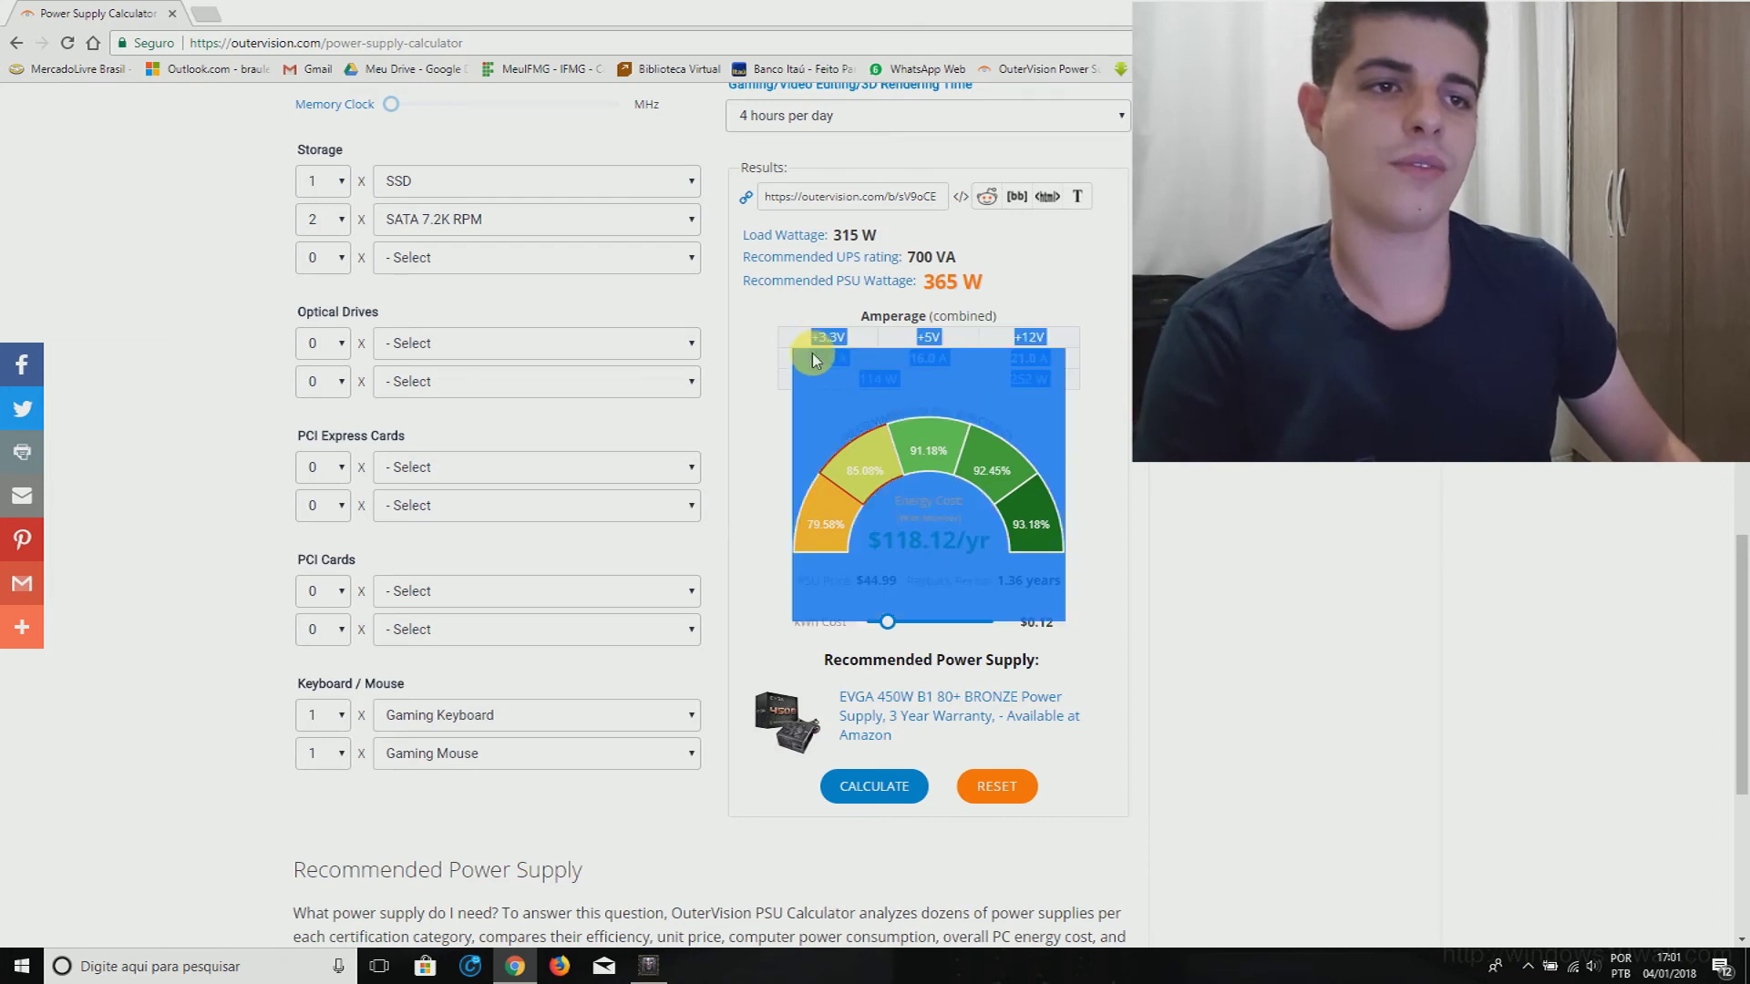
pyautogui.click(812, 359)
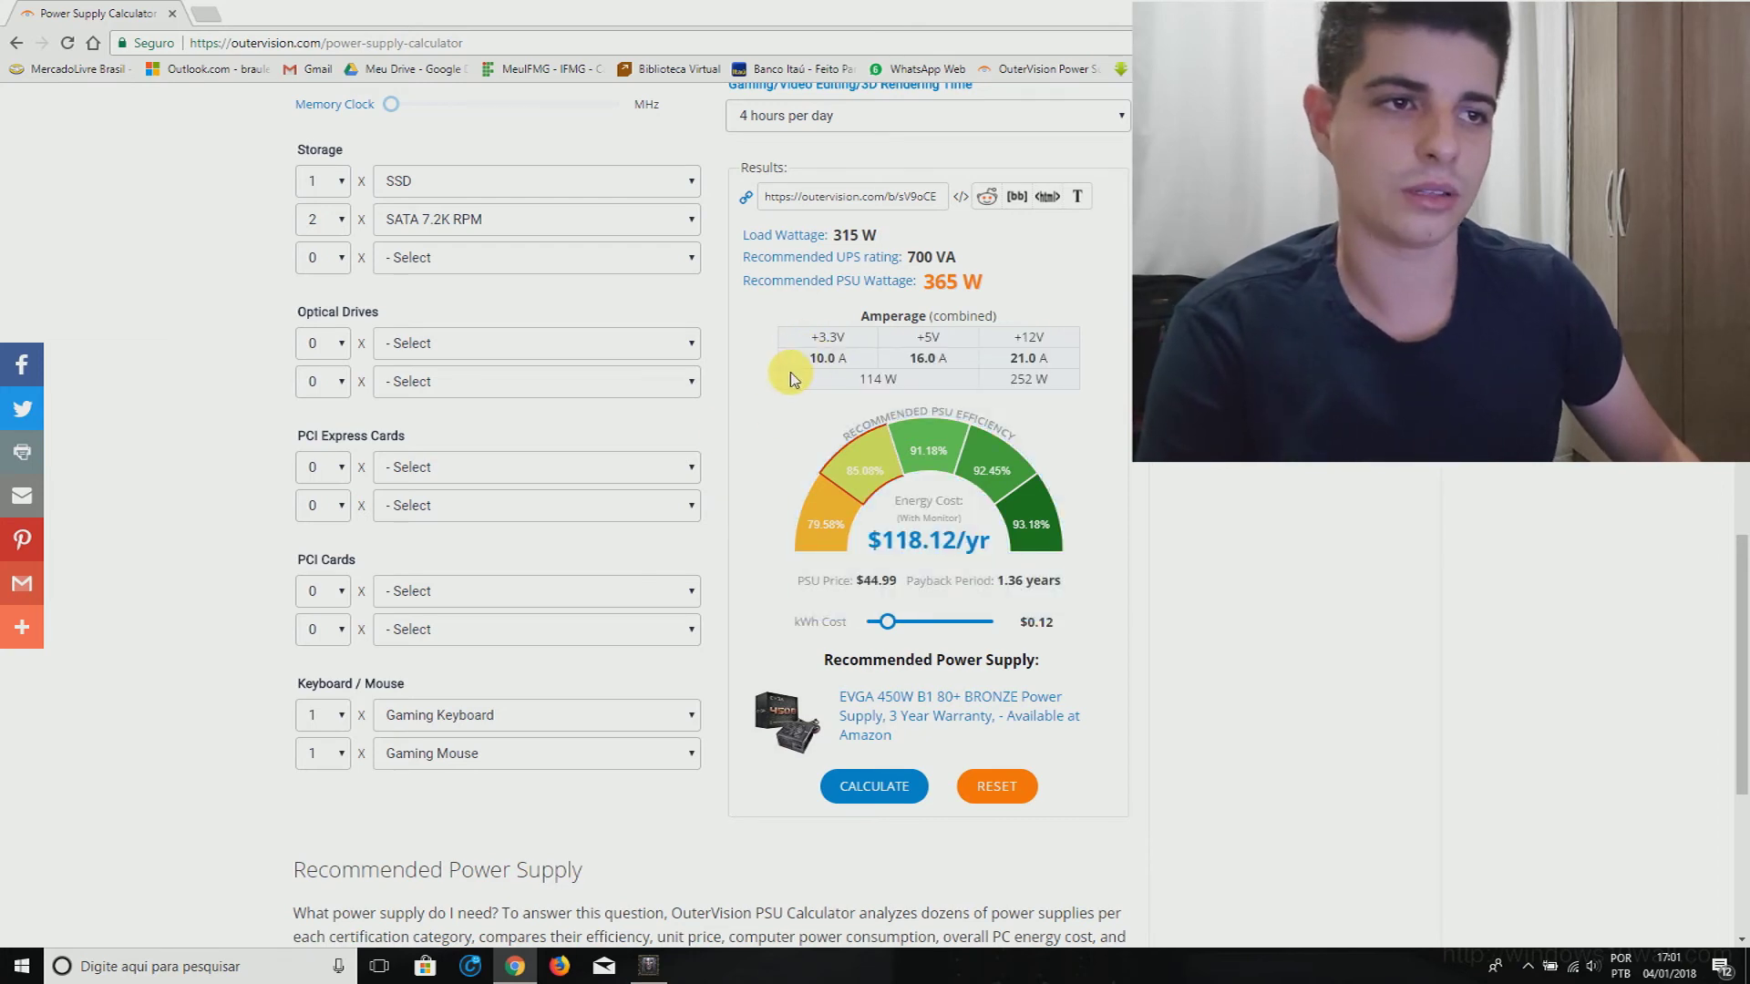